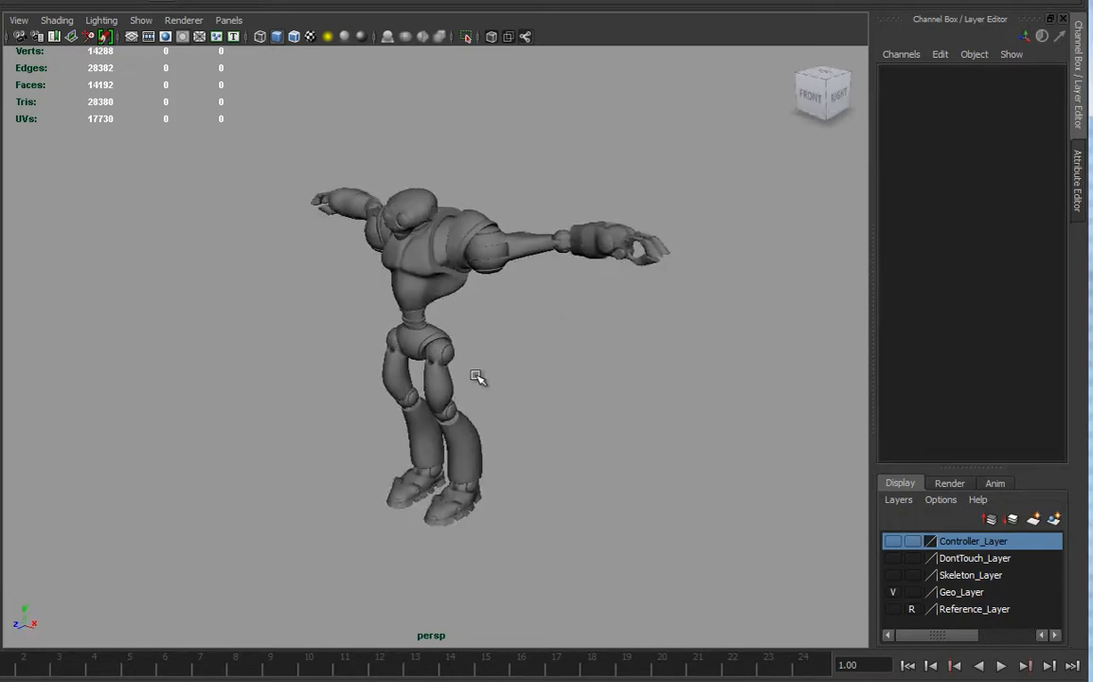
- Create a polygon plane at the robot's feet
{"action": "left_click_drag", "start_coordinate": [545, 427], "coordinate": [429, 281], "text": "alt"}
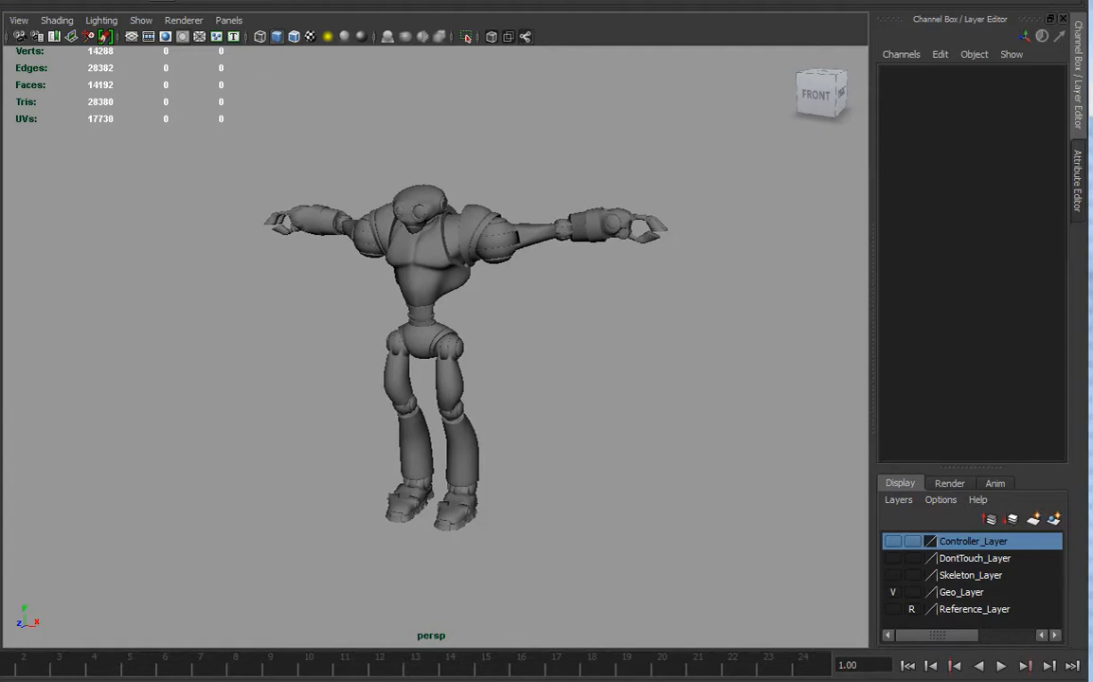
{"action": "left_click", "coordinate": [77, 0]}
{"action": "mouse_move", "coordinate": [115, 0]}
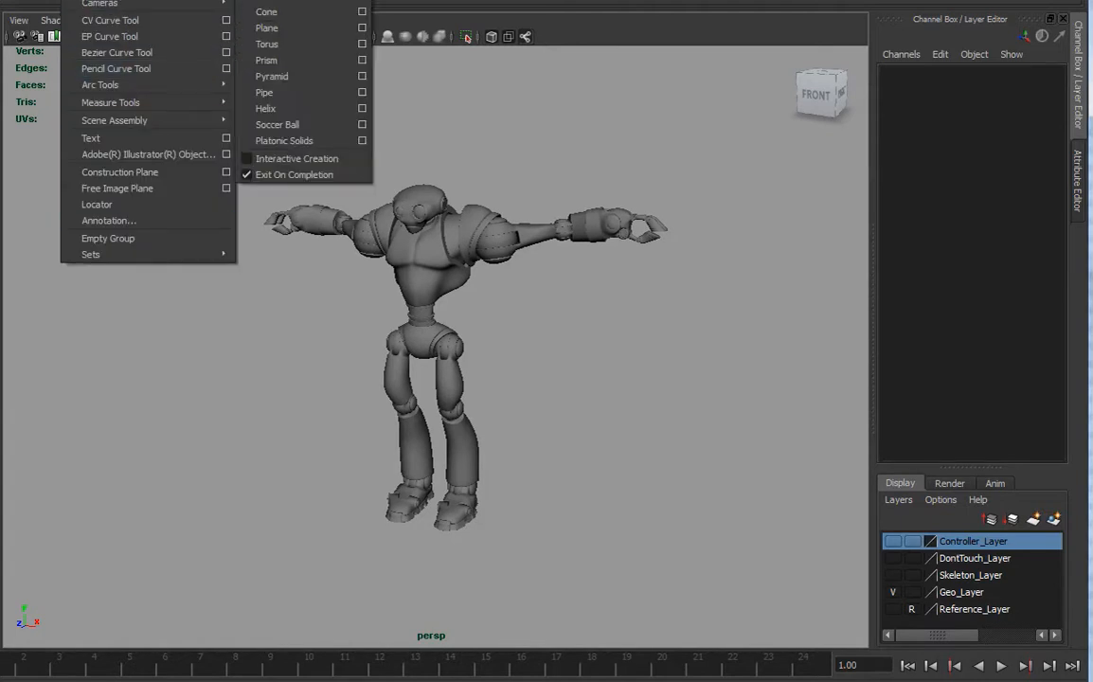
{"action": "left_click", "coordinate": [284, 29]}
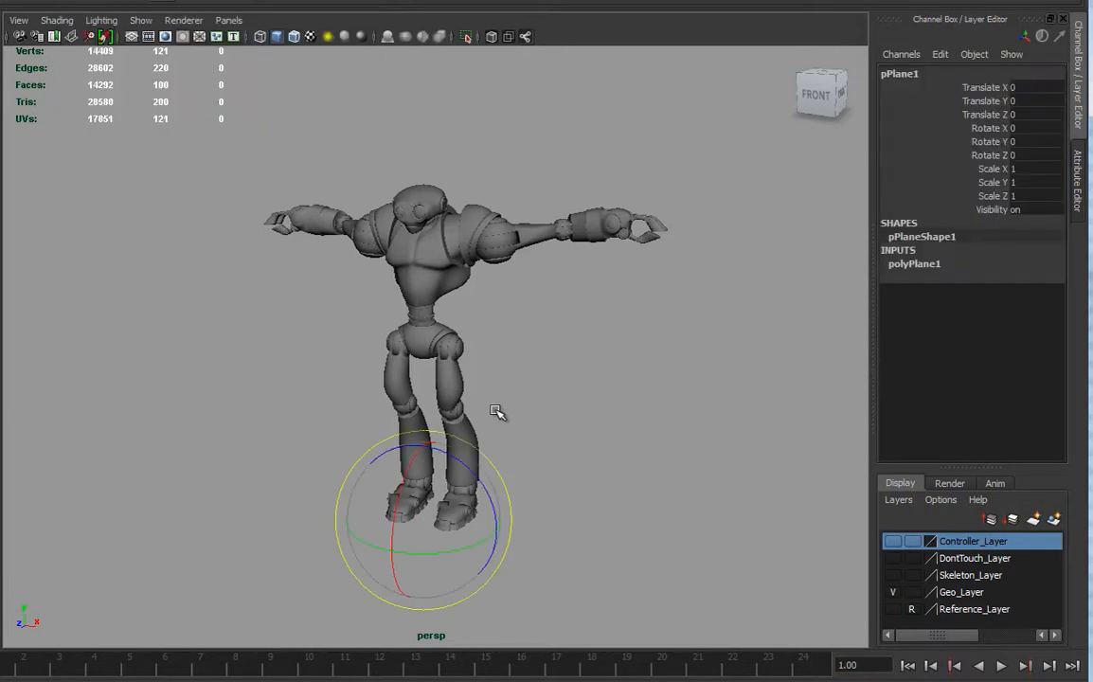
- Scale the plane uniformly to about 2386 so it forms a large floor under the robot
{"action": "left_click_drag", "start_coordinate": [423, 519], "coordinate": [1089, 519]}
{"action": "left_click_drag", "start_coordinate": [423, 520], "coordinate": [1090, 465]}
{"action": "right_click_drag", "start_coordinate": [650, 450], "coordinate": [224, 449], "text": "alt"}
{"action": "left_click_drag", "start_coordinate": [225, 450], "coordinate": [405, 412], "text": "alt"}
{"action": "right_click_drag", "start_coordinate": [406, 412], "coordinate": [816, 415], "text": "alt"}
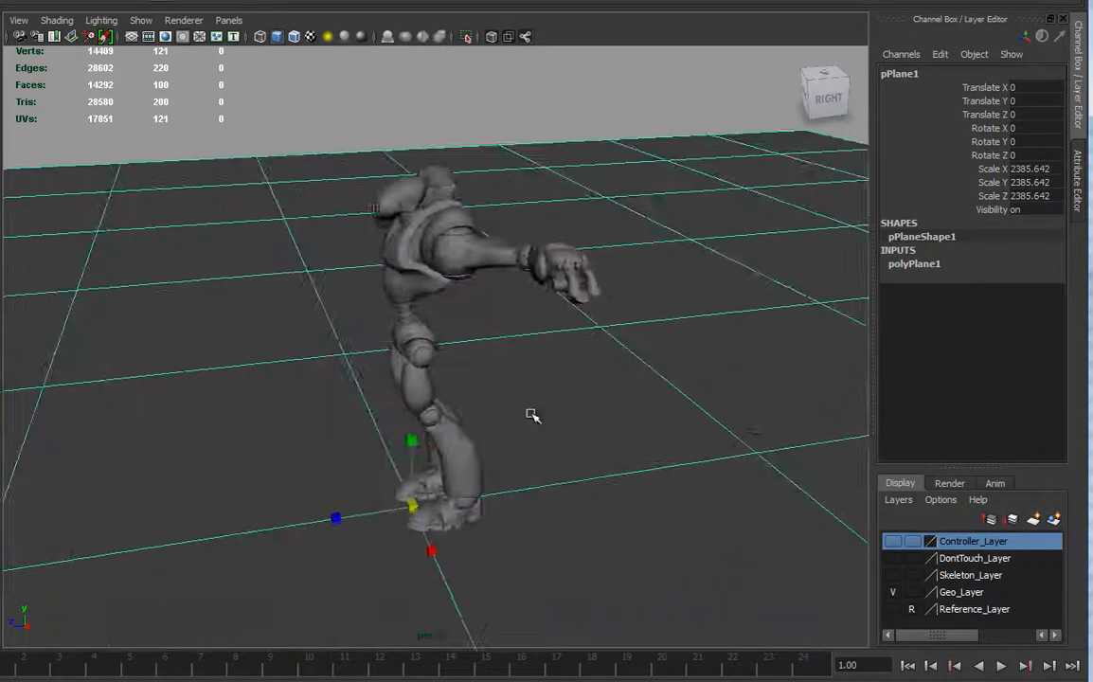
{"action": "left_click_drag", "start_coordinate": [816, 415], "coordinate": [488, 419], "text": "alt"}
{"action": "right_click_drag", "start_coordinate": [488, 419], "coordinate": [596, 410], "text": "alt"}
{"action": "left_click_drag", "start_coordinate": [596, 410], "coordinate": [571, 287], "text": "alt"}
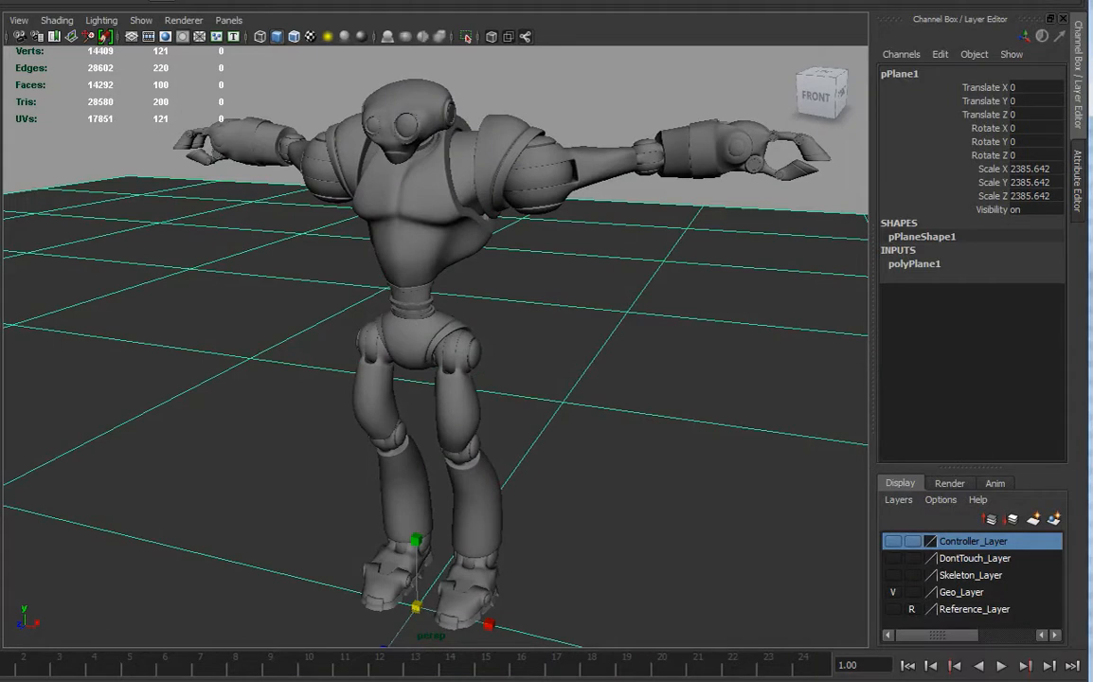
- Create a spot light with interactive placement enabled, intensity 1 and a cone angle of 40
{"action": "left_click", "coordinate": [79, 0]}
{"action": "mouse_move", "coordinate": [104, 0]}
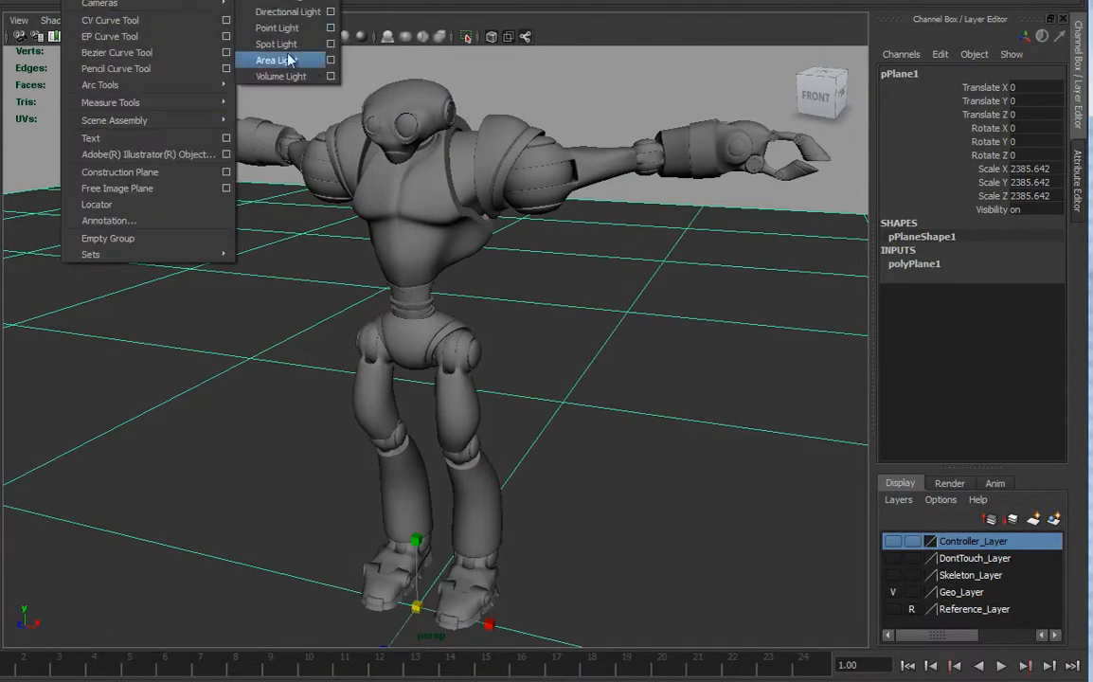
{"action": "left_click", "coordinate": [330, 44]}
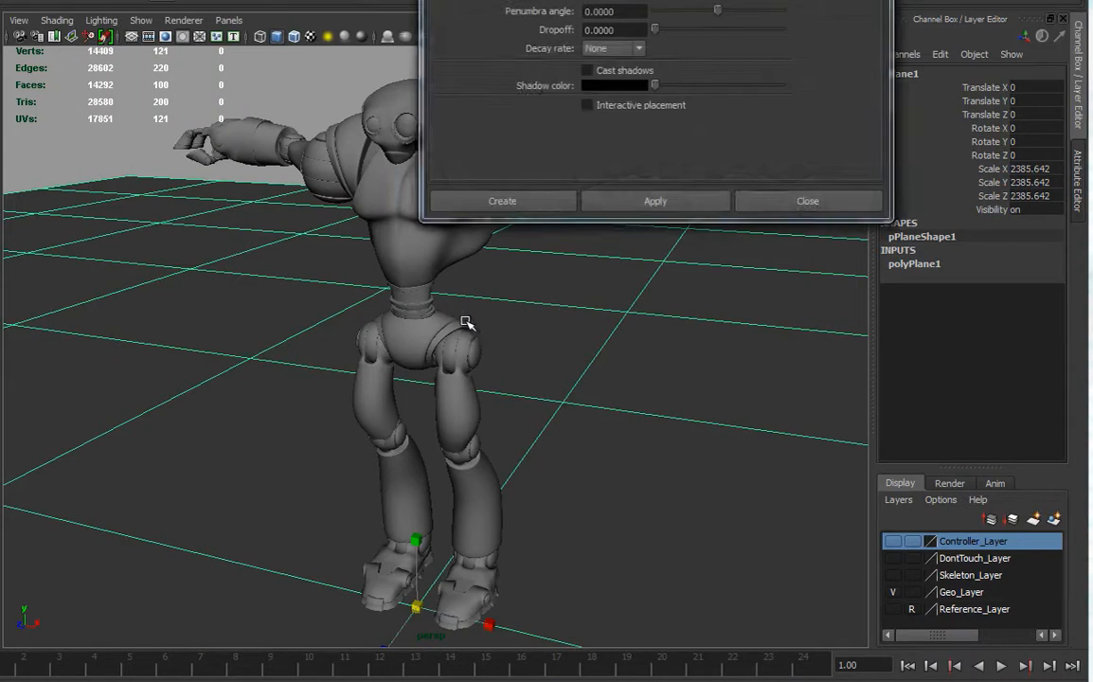
{"action": "left_click", "coordinate": [589, 105]}
{"action": "left_click_drag", "start_coordinate": [552, 0], "coordinate": [686, 118]}
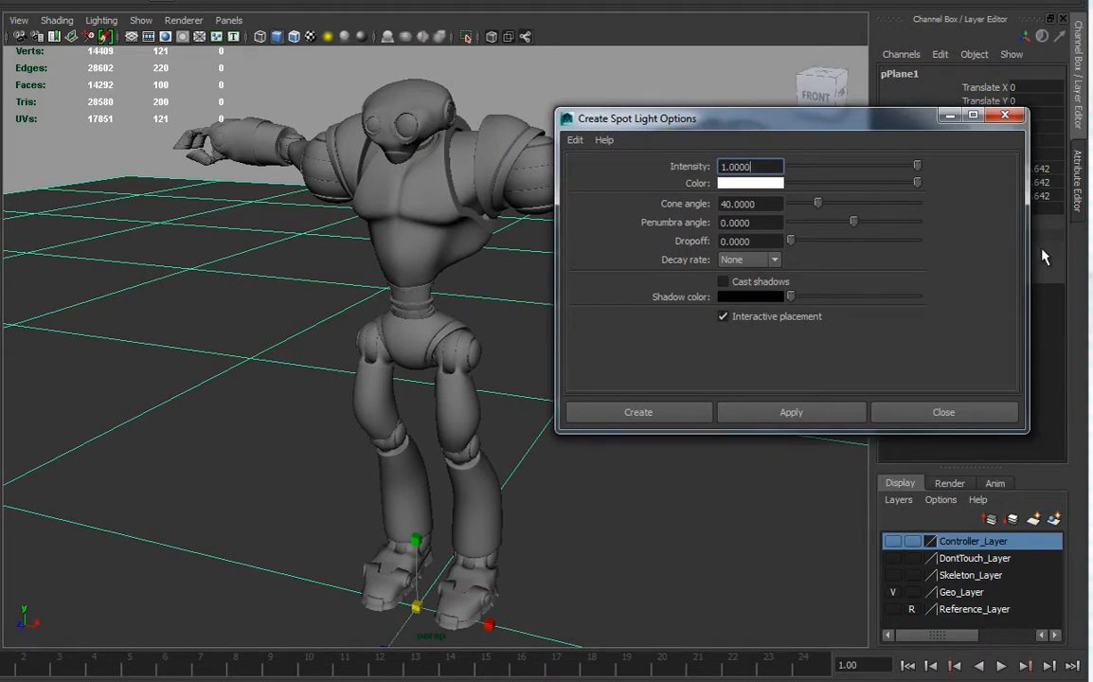
{"action": "left_click_drag", "start_coordinate": [671, 118], "coordinate": [847, 120]}
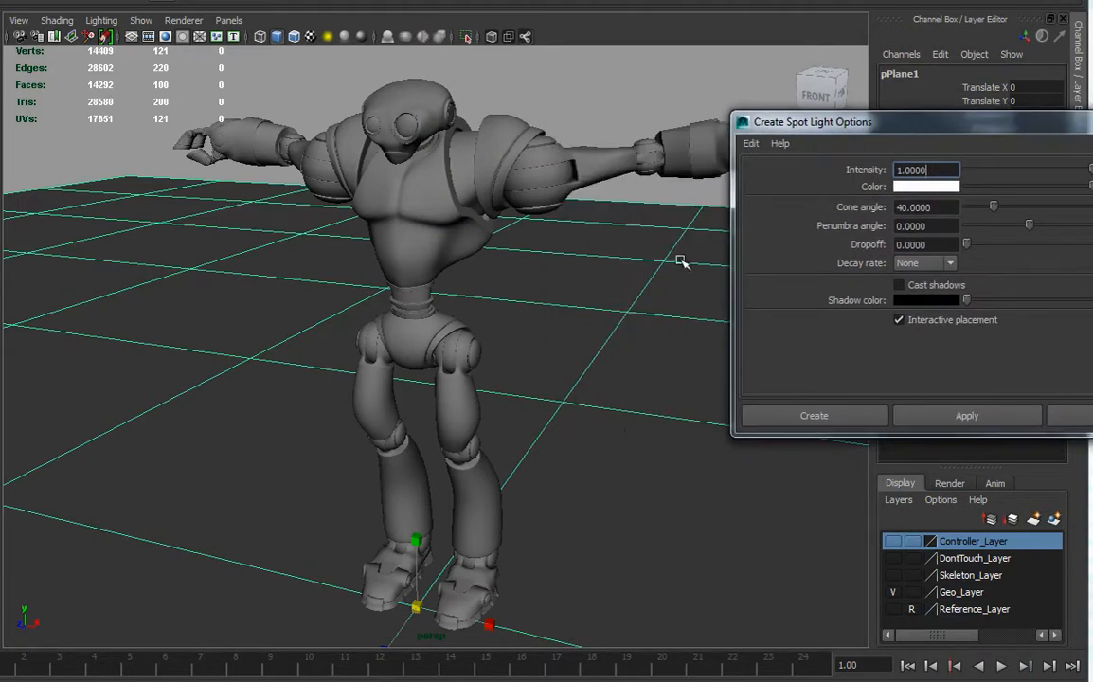
{"action": "left_click", "coordinate": [420, 225]}
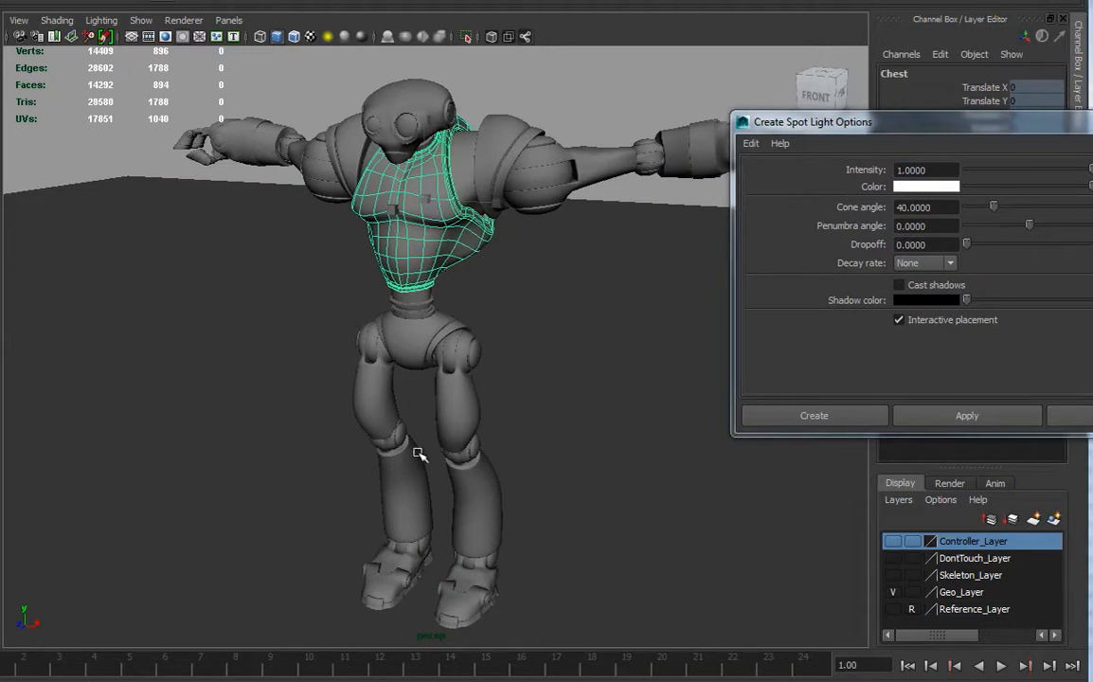
{"action": "left_click", "coordinate": [844, 422]}
- Aim the spot light down at the robot from about X 236, Y 537, Z 299, with the whole figure inside its cone
{"action": "right_click_drag", "start_coordinate": [705, 405], "coordinate": [161, 416], "text": "alt"}
{"action": "left_click", "coordinate": [510, 272]}
{"action": "left_click_drag", "start_coordinate": [510, 272], "coordinate": [509, 408], "text": "alt"}
{"action": "middle_click_drag", "start_coordinate": [509, 408], "coordinate": [488, 407], "text": "alt"}
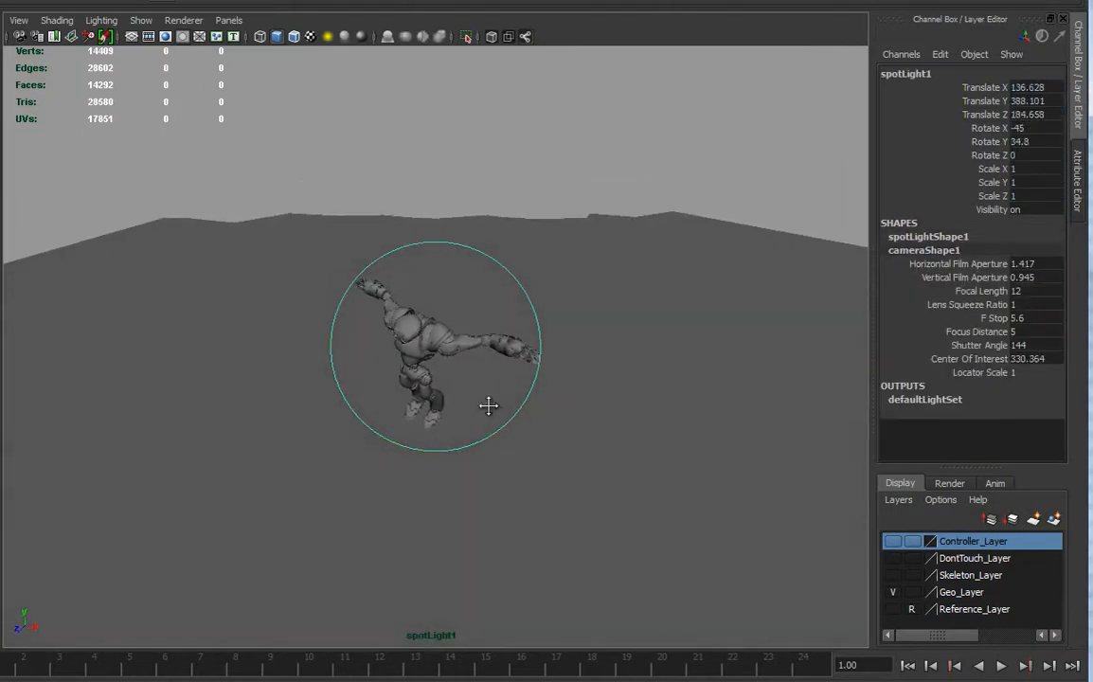
{"action": "right_click_drag", "start_coordinate": [541, 403], "coordinate": [330, 406], "text": "alt"}
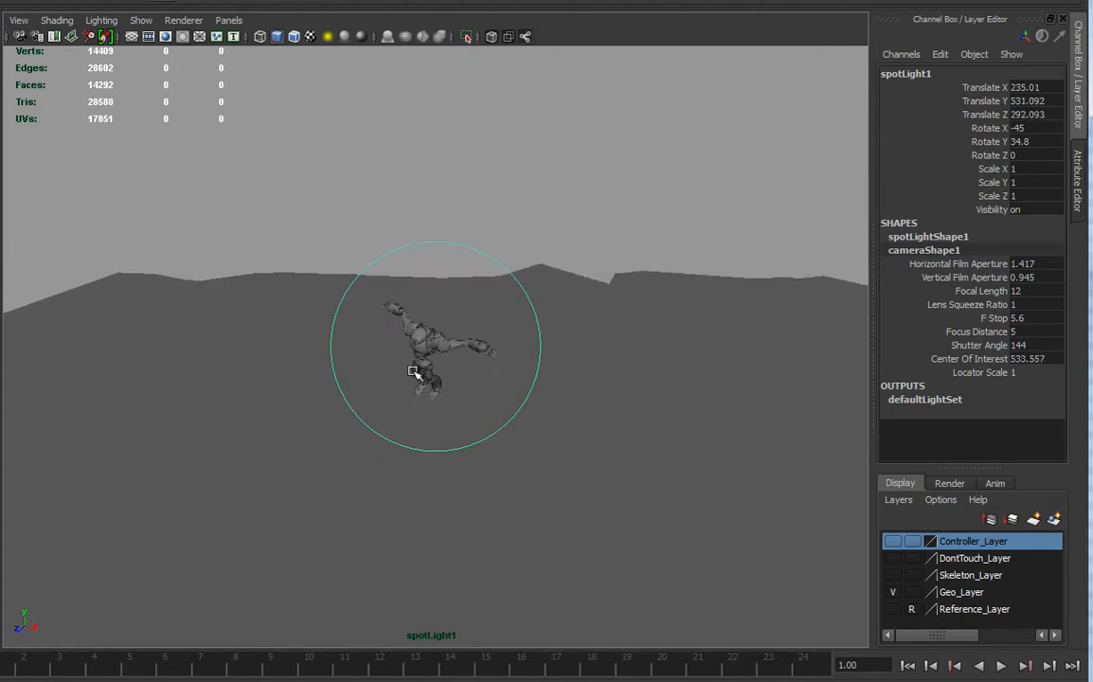
{"action": "right_click_drag", "start_coordinate": [428, 439], "coordinate": [428, 438], "text": "alt"}
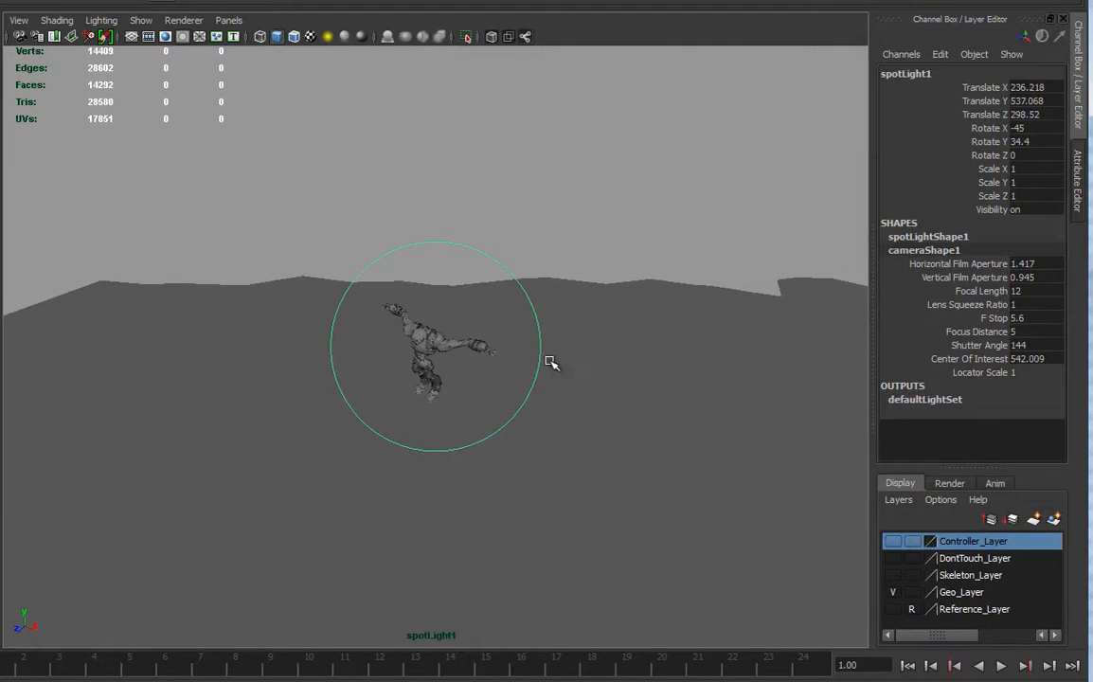
- Return to the perspective view and scale the spot light icon uniformly to about 378
{"action": "key", "text": "space"}
{"action": "left_click_drag", "start_coordinate": [491, 385], "coordinate": [508, 212]}
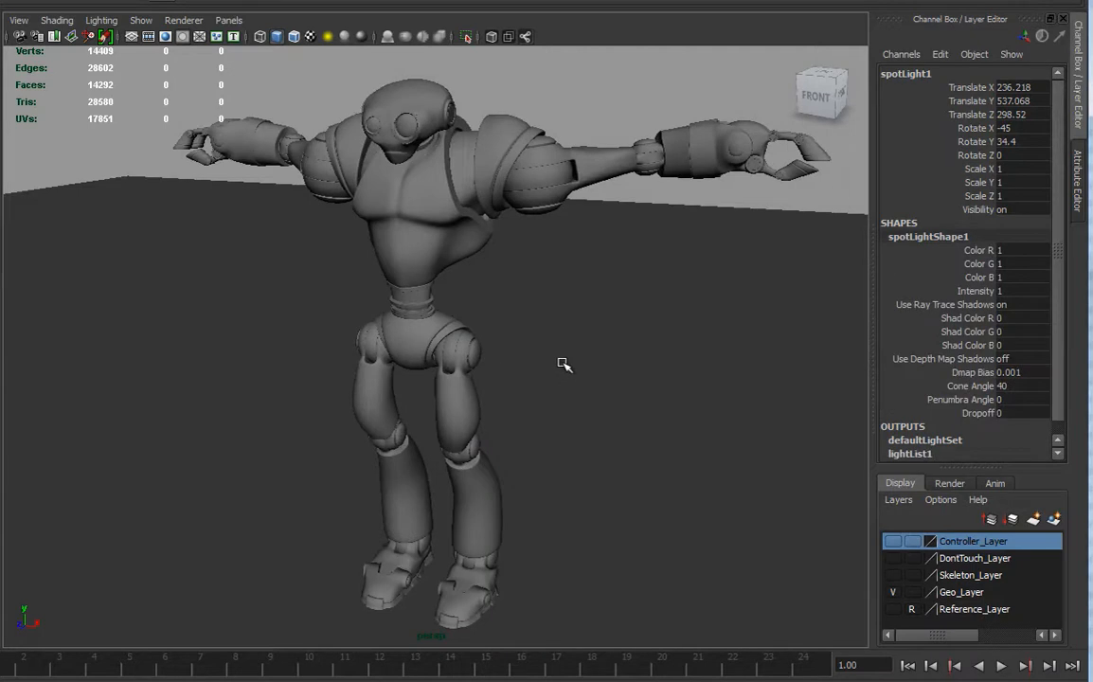
{"action": "right_click_drag", "start_coordinate": [682, 371], "coordinate": [569, 366], "text": "alt"}
{"action": "left_click_drag", "start_coordinate": [569, 366], "coordinate": [431, 343], "text": "alt"}
{"action": "left_click_drag", "start_coordinate": [389, 247], "coordinate": [763, 241]}
{"action": "left_click_drag", "start_coordinate": [429, 337], "coordinate": [546, 348], "text": "alt"}
{"action": "right_click_drag", "start_coordinate": [547, 348], "coordinate": [785, 381], "text": "alt"}
{"action": "middle_click_drag", "start_coordinate": [407, 335], "coordinate": [379, 421], "text": "alt"}
{"action": "left_click_drag", "start_coordinate": [379, 421], "coordinate": [319, 427], "text": "alt"}
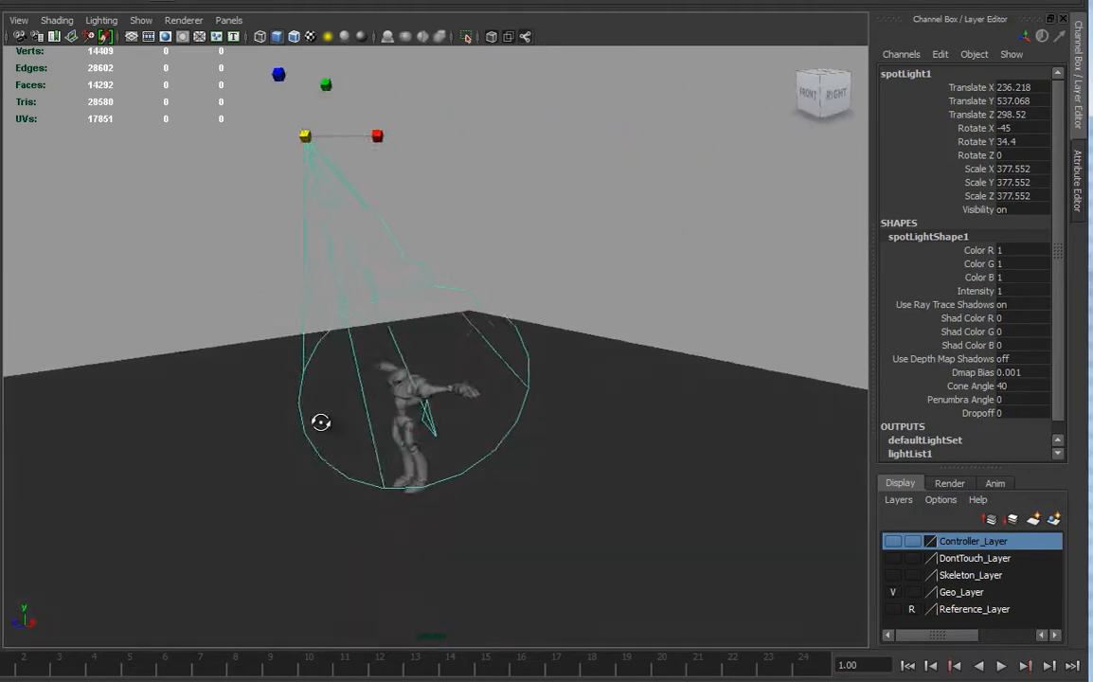
- Frame the robot and its floor in perspective and render the view with Maya Software
{"action": "right_click_drag", "start_coordinate": [320, 428], "coordinate": [538, 431], "text": "alt"}
{"action": "left_click_drag", "start_coordinate": [423, 395], "coordinate": [441, 410], "text": "alt"}
{"action": "middle_click_drag", "start_coordinate": [442, 410], "coordinate": [452, 328], "text": "alt"}
{"action": "left_click_drag", "start_coordinate": [452, 328], "coordinate": [469, 346], "text": "alt"}
{"action": "right_click_drag", "start_coordinate": [469, 347], "coordinate": [676, 347], "text": "alt"}
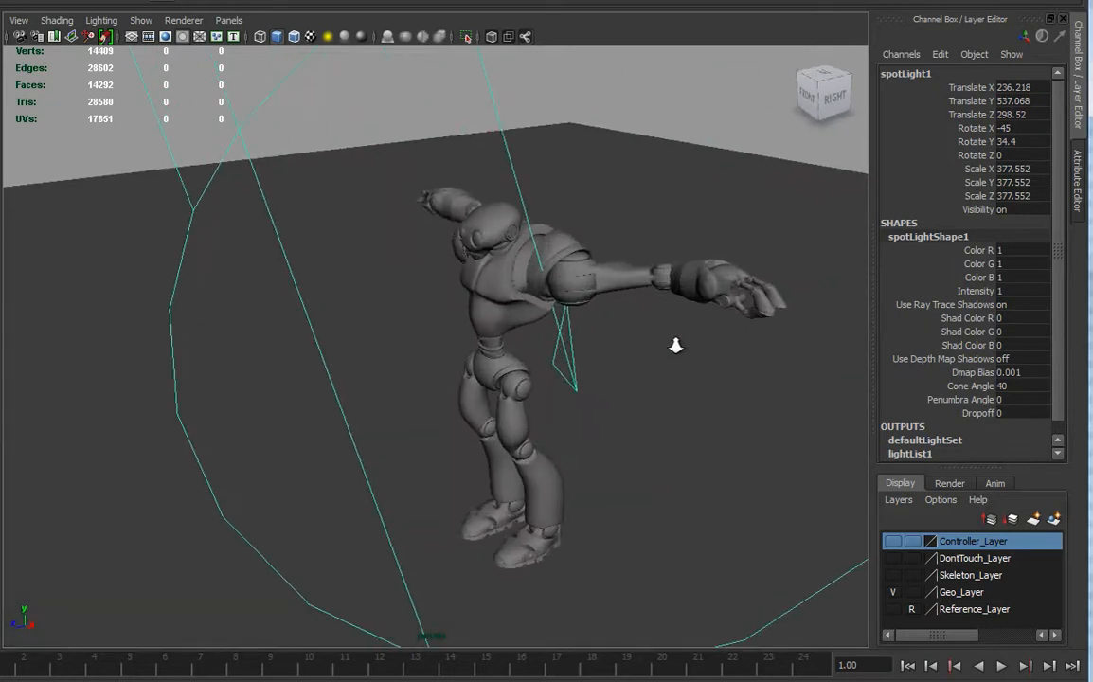
{"action": "left_click_drag", "start_coordinate": [518, 318], "coordinate": [559, 323], "text": "alt"}
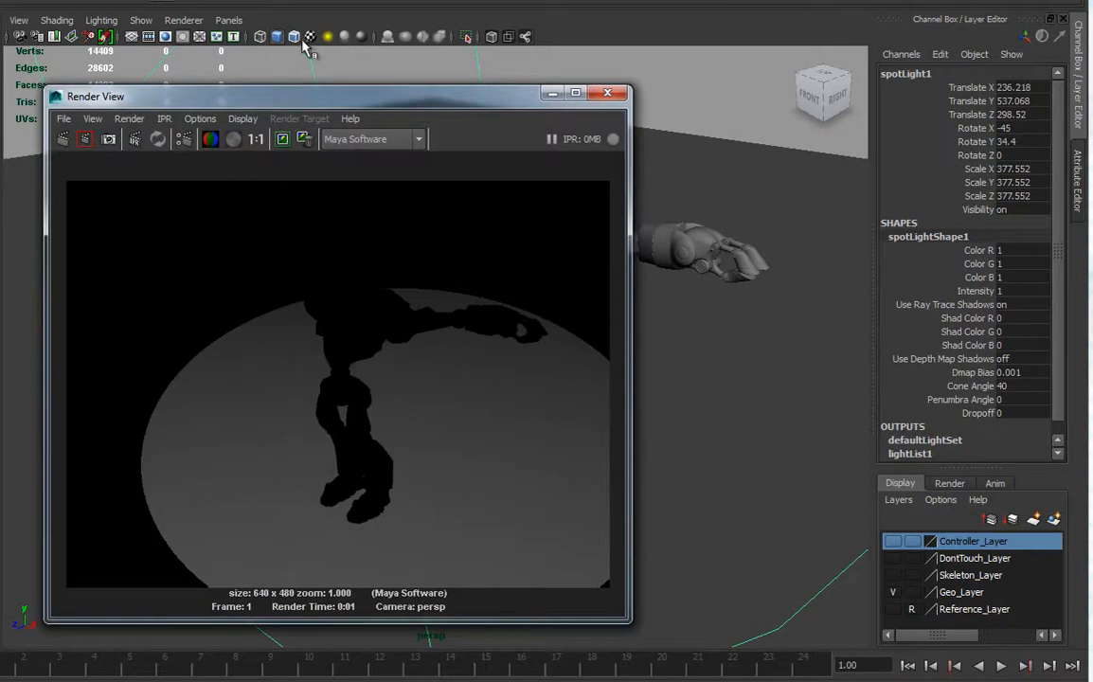
{"action": "left_click_drag", "start_coordinate": [323, 98], "coordinate": [874, 60]}
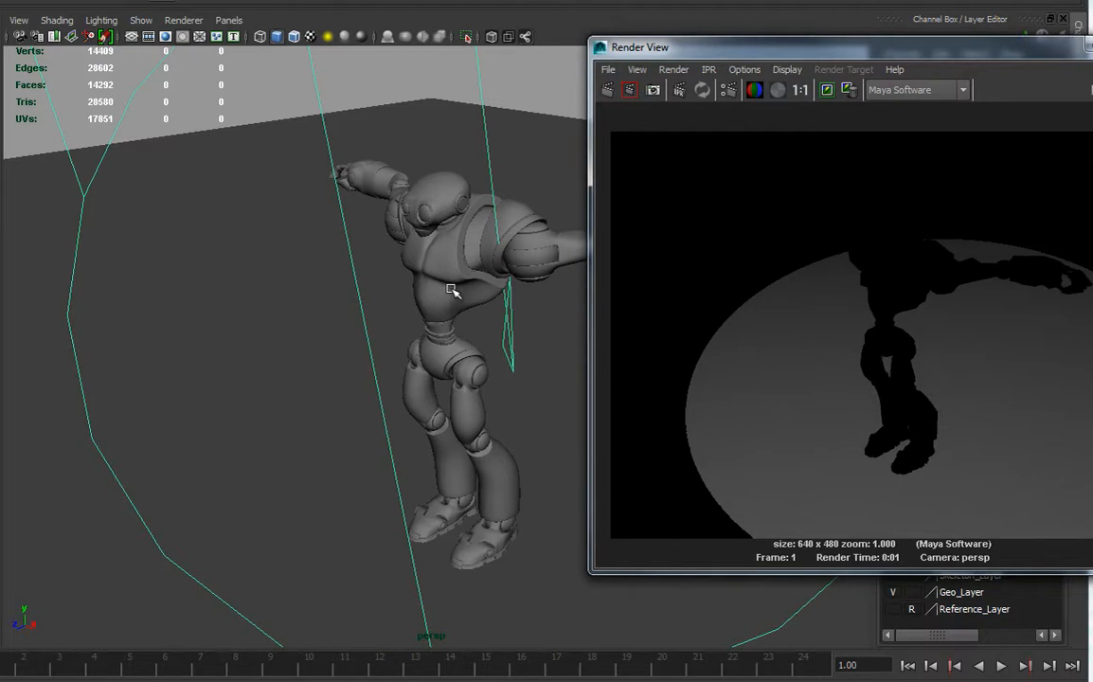
{"action": "left_click_drag", "start_coordinate": [733, 54], "coordinate": [687, 53]}
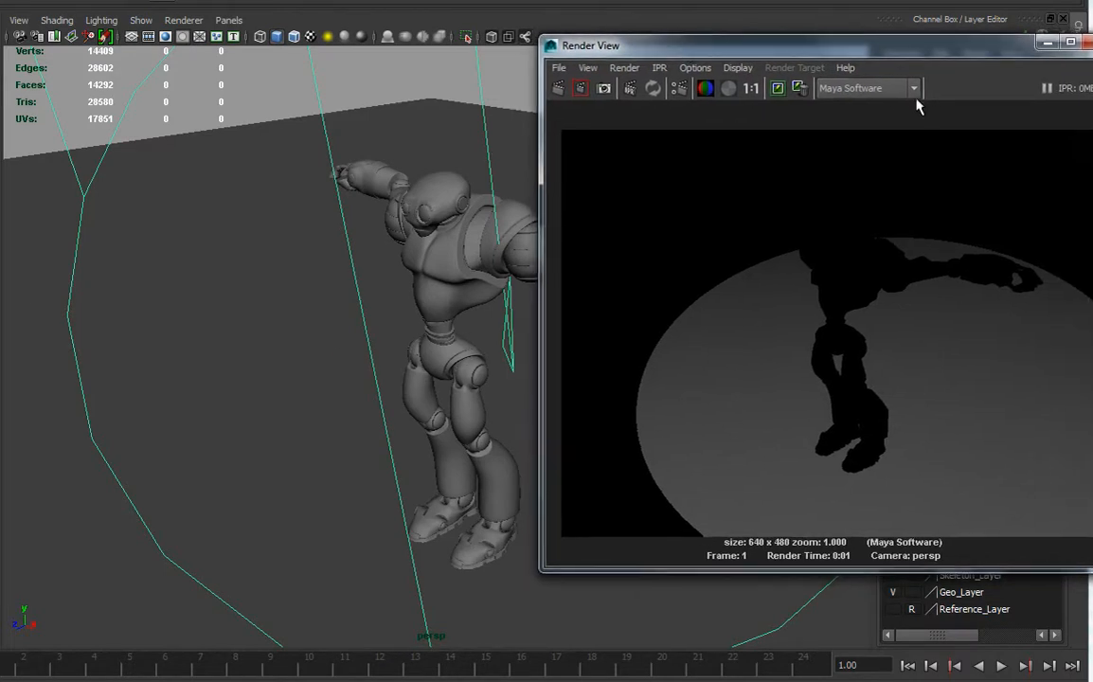
- Switch the renderer to mental ray and render the perspective view again
{"action": "left_click", "coordinate": [914, 90]}
{"action": "left_click", "coordinate": [862, 152]}
{"action": "left_click_drag", "start_coordinate": [796, 45], "coordinate": [820, 50]}
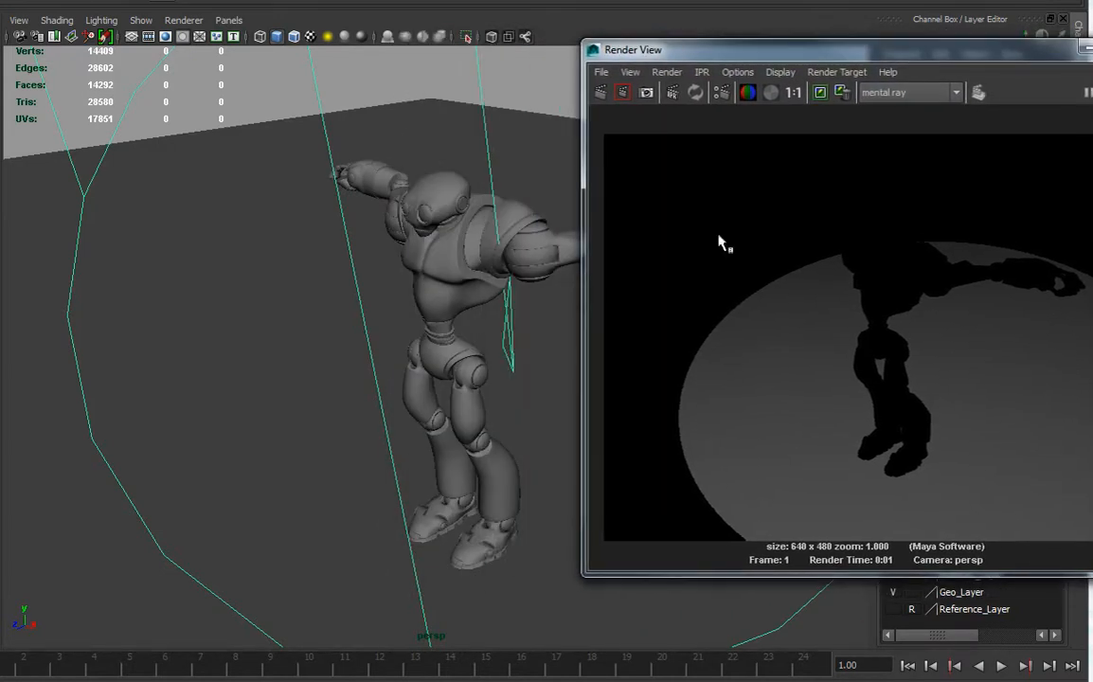
{"action": "left_click", "coordinate": [601, 92]}
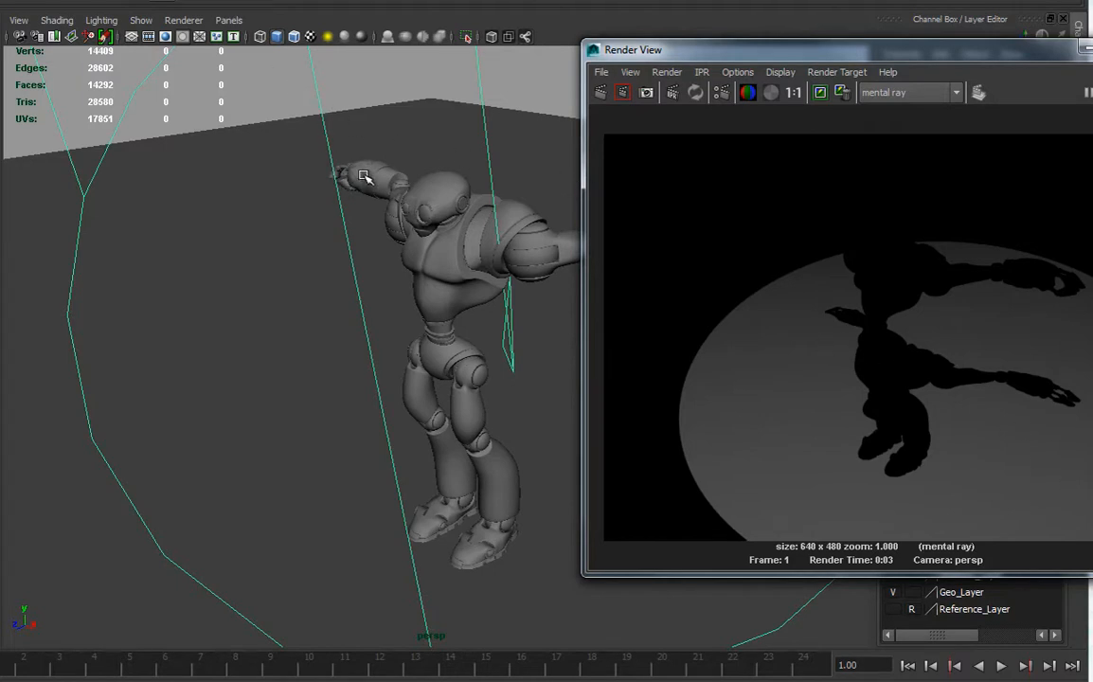
- Assign a new mia_material_x material to all of the robot's geometry and re-render the view
{"action": "left_click_drag", "start_coordinate": [288, 159], "coordinate": [827, 586]}
{"action": "right_click_drag", "start_coordinate": [439, 219], "coordinate": [459, 531]}
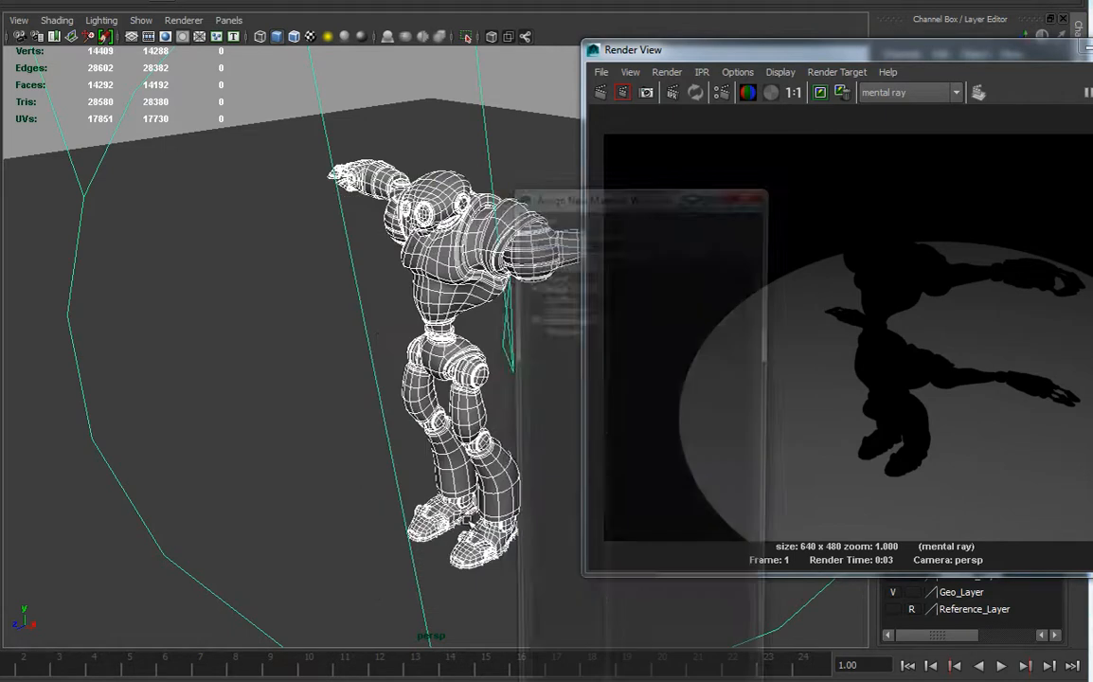
{"action": "left_click_drag", "start_coordinate": [623, 204], "coordinate": [239, 0]}
{"action": "scroll", "coordinate": [321, 311], "scroll_direction": "down", "scroll_amount": 3}
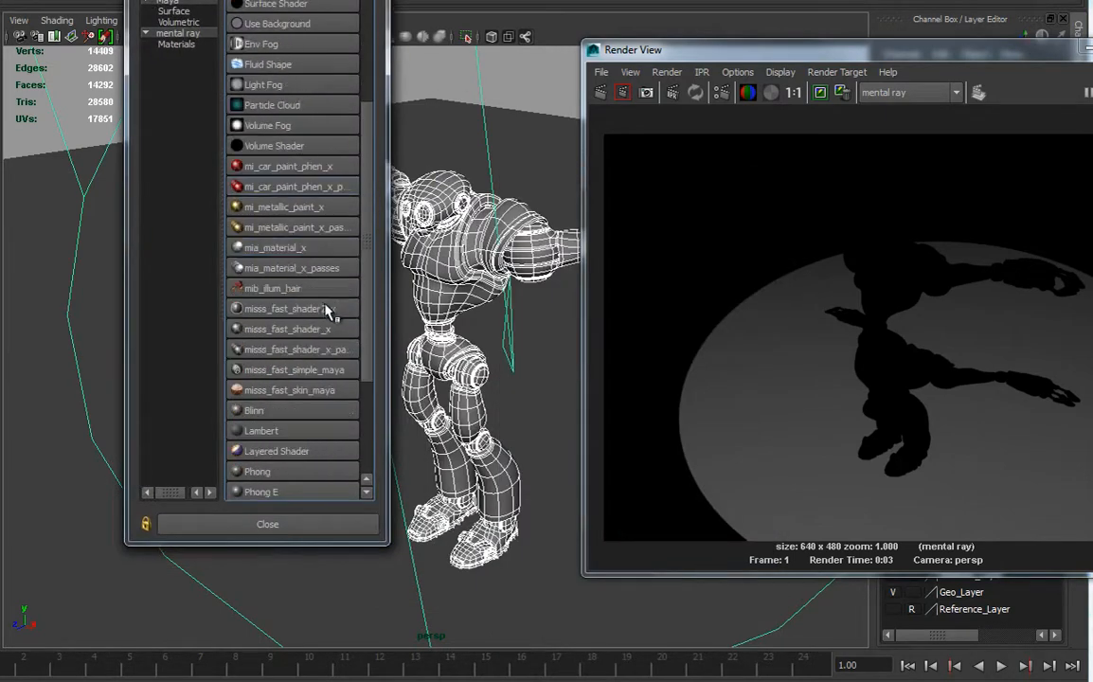
{"action": "left_click", "coordinate": [285, 249]}
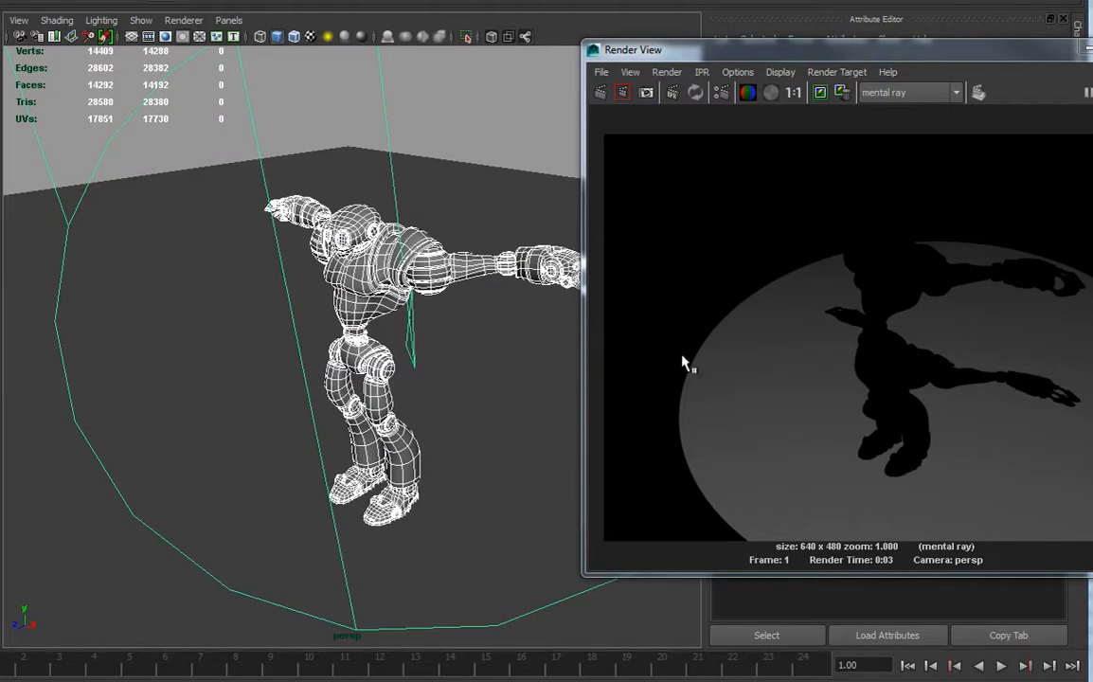
{"action": "left_click", "coordinate": [601, 92]}
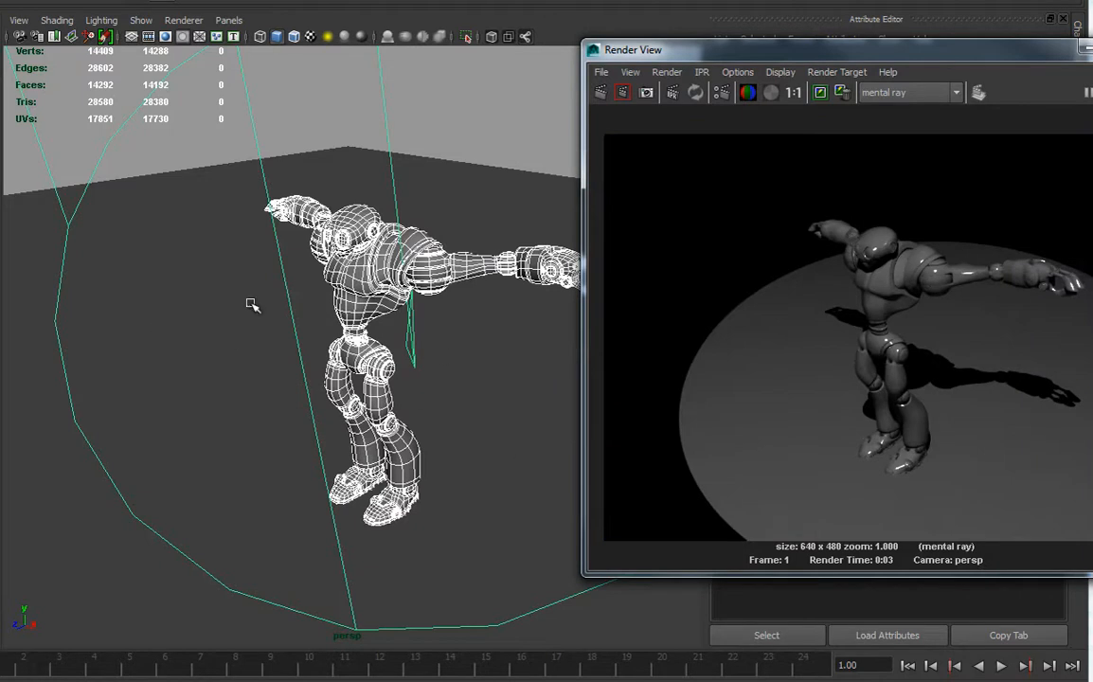
- Set the spot light's penumbra angle to about 20.02 and dropoff to about 13.42, and re-render
{"action": "left_click", "coordinate": [124, 135]}
{"action": "left_click_drag", "start_coordinate": [717, 48], "coordinate": [265, 96]}
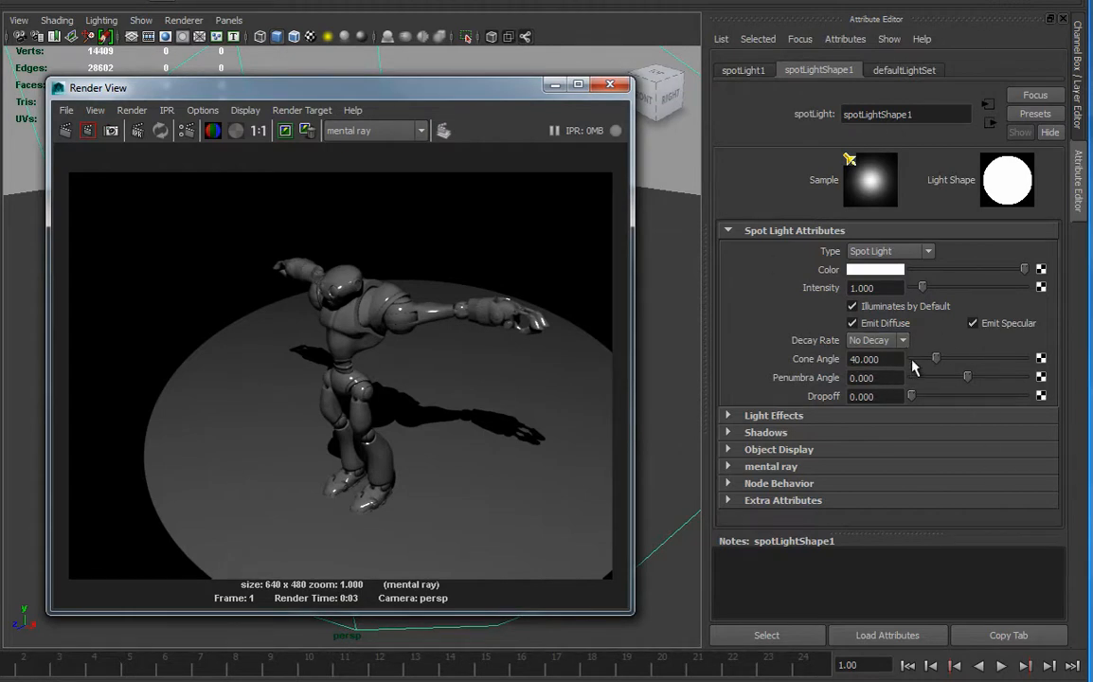
{"action": "left_click_drag", "start_coordinate": [936, 367], "coordinate": [942, 361]}
{"action": "key", "text": "ctrl+z"}
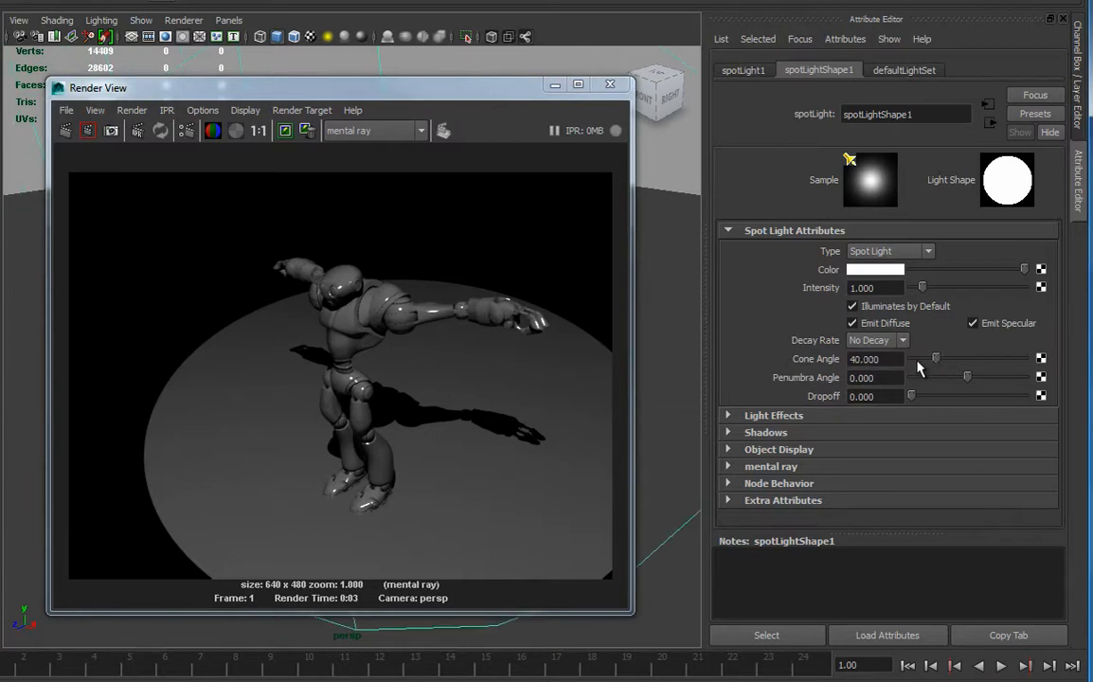
{"action": "left_click_drag", "start_coordinate": [967, 378], "coordinate": [1071, 378]}
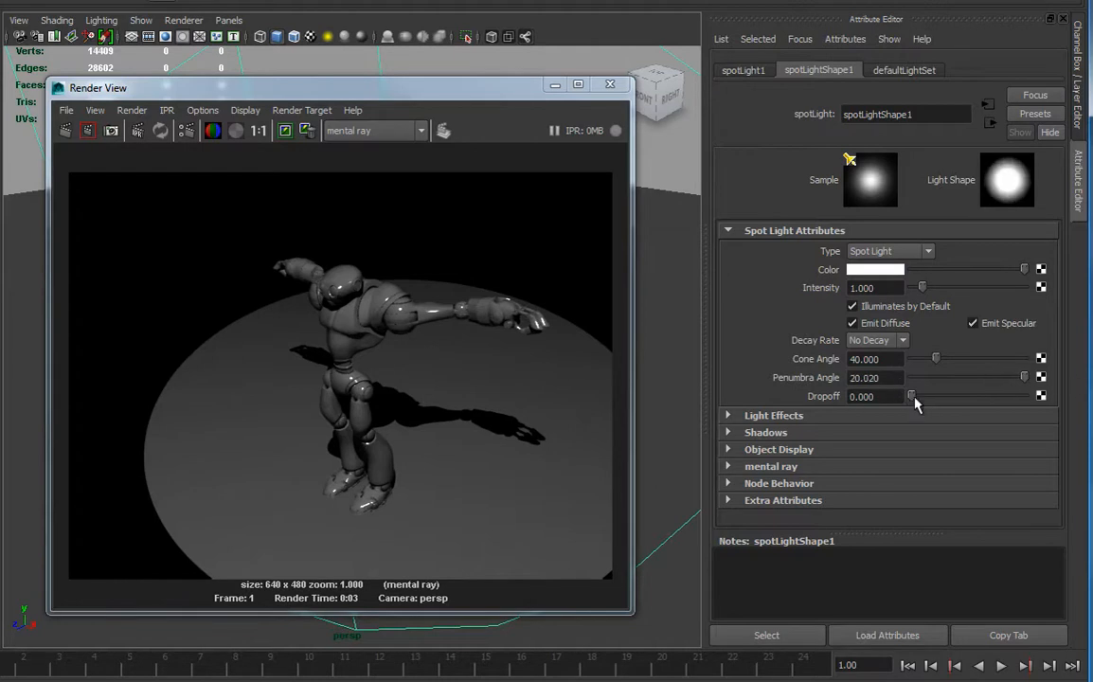
{"action": "left_click_drag", "start_coordinate": [916, 398], "coordinate": [918, 398]}
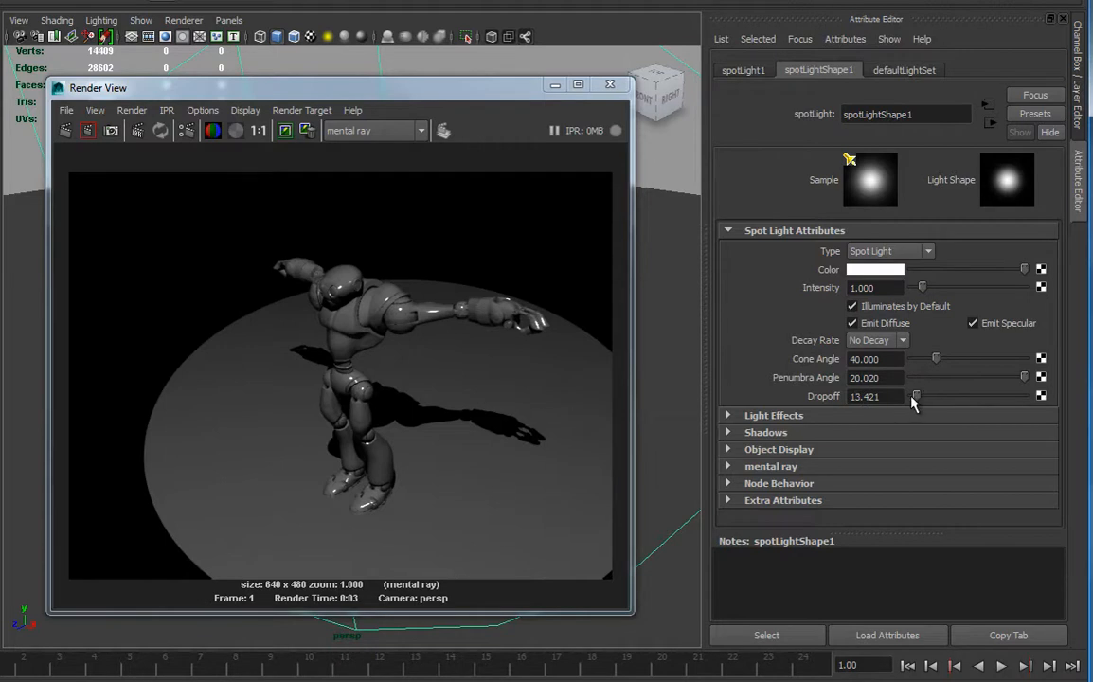
{"action": "left_click", "coordinate": [65, 131]}
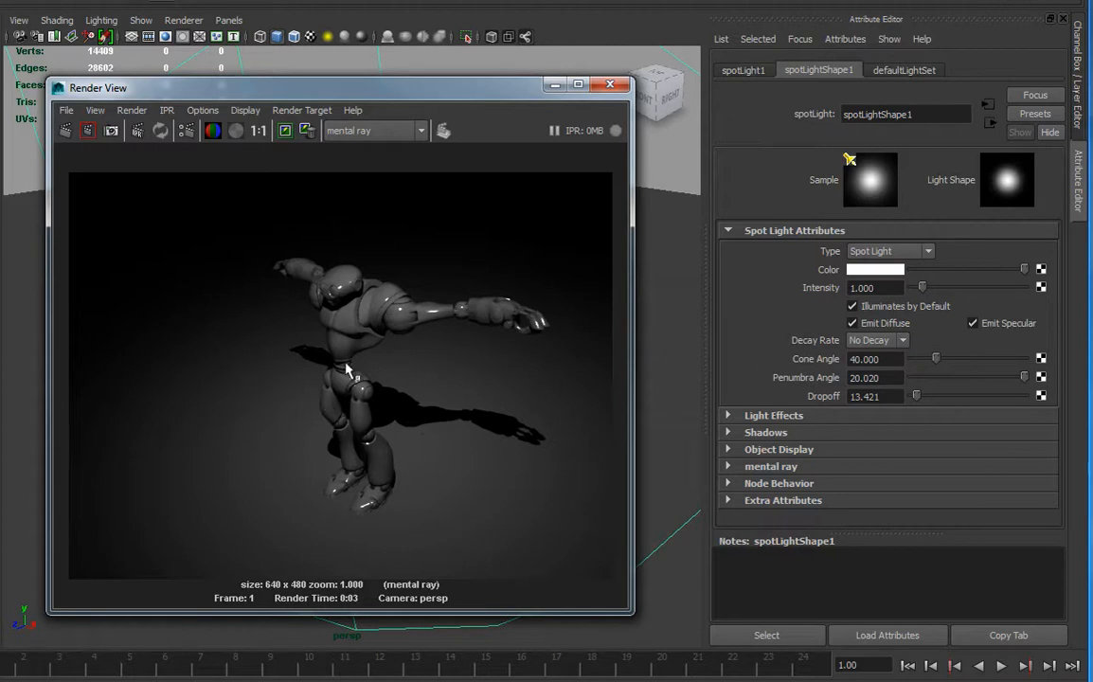
- Set the light radius in the spot light's raytrace shadow attributes to about 7.42
{"action": "right_click_drag", "start_coordinate": [386, 451], "coordinate": [758, 444], "text": "alt"}
{"action": "middle_click_drag", "start_coordinate": [432, 476], "coordinate": [211, 346], "text": "alt"}
{"action": "right_click_drag", "start_coordinate": [211, 347], "coordinate": [458, 561], "text": "alt"}
{"action": "middle_click_drag", "start_coordinate": [469, 362], "coordinate": [414, 389], "text": "alt"}
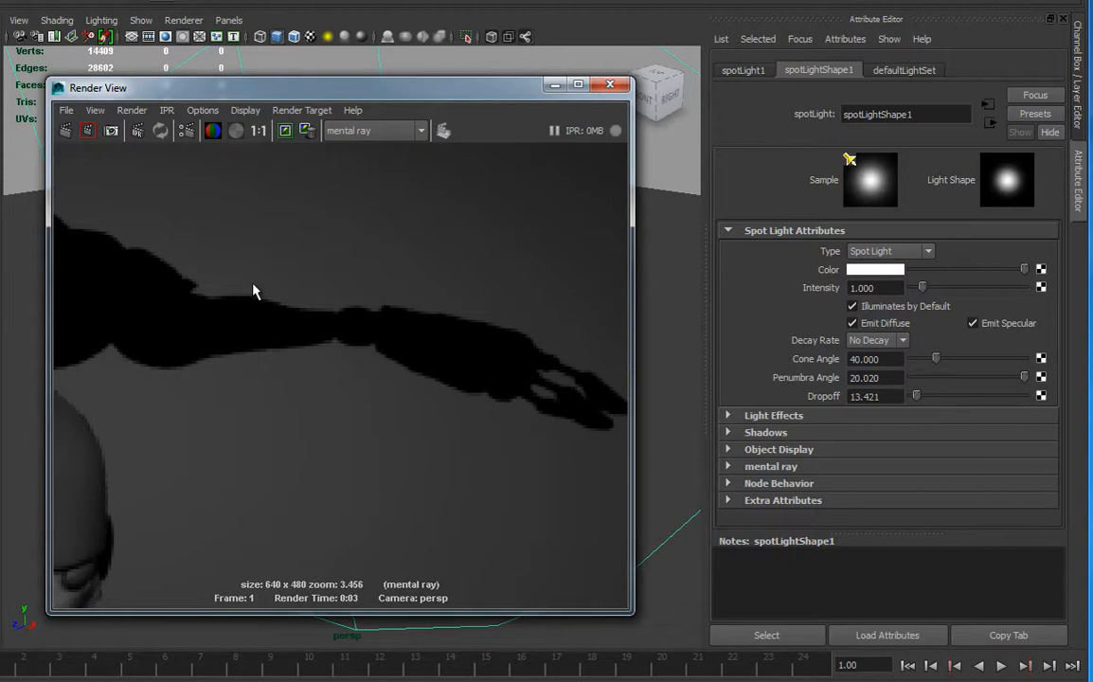
{"action": "left_click", "coordinate": [758, 434]}
{"action": "scroll", "coordinate": [871, 427], "scroll_direction": "down", "scroll_amount": 3}
{"action": "left_click", "coordinate": [804, 317]}
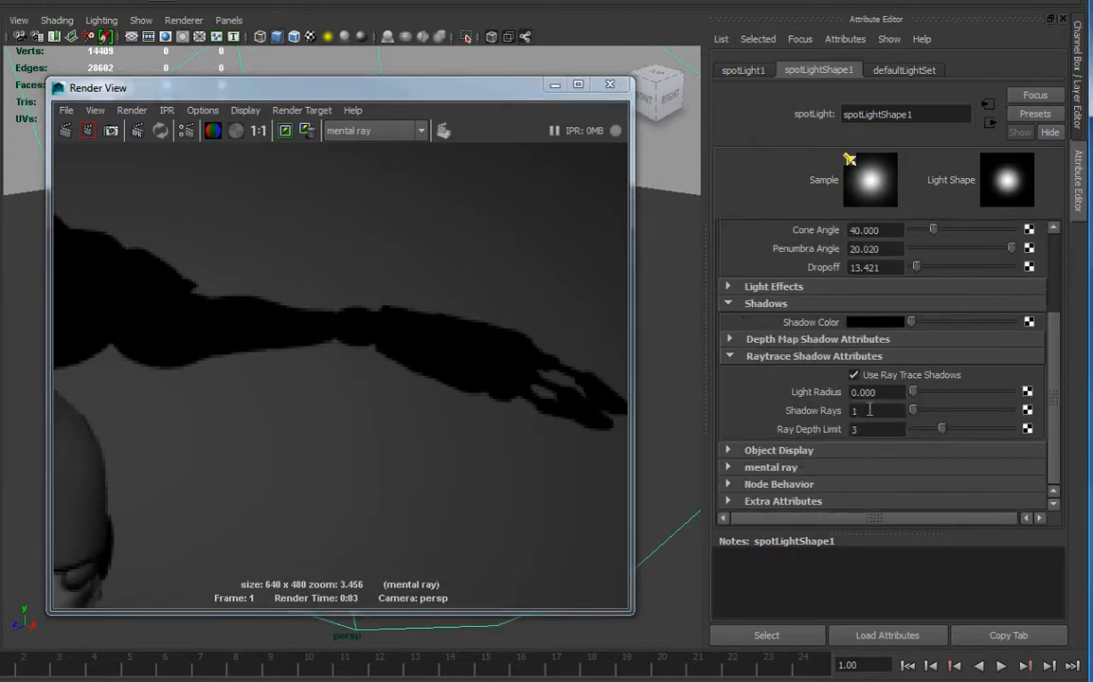
{"action": "mouse_move", "coordinate": [890, 397]}
{"action": "left_mouse_down", "text": "ctrl"}
{"action": "mouse_move", "coordinate": [1037, 399]}
{"action": "mouse_move", "coordinate": [899, 393]}
{"action": "left_mouse_up", "text": "ctrl"}
{"action": "left_click_drag", "start_coordinate": [982, 398], "coordinate": [999, 398]}
- Mark a render region around the shadow of the robot's hand and enable Auto Render Region
{"action": "left_click_drag", "start_coordinate": [323, 269], "coordinate": [667, 542]}
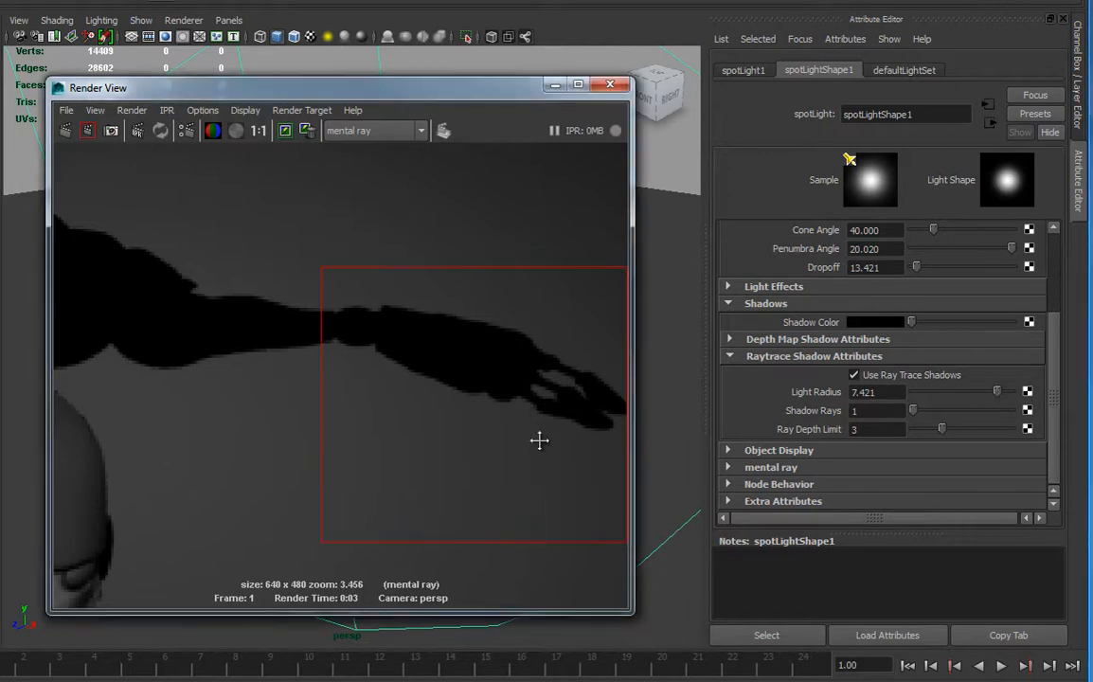
{"action": "middle_click_drag", "start_coordinate": [485, 332], "coordinate": [340, 331], "text": "alt"}
{"action": "left_click", "coordinate": [208, 110]}
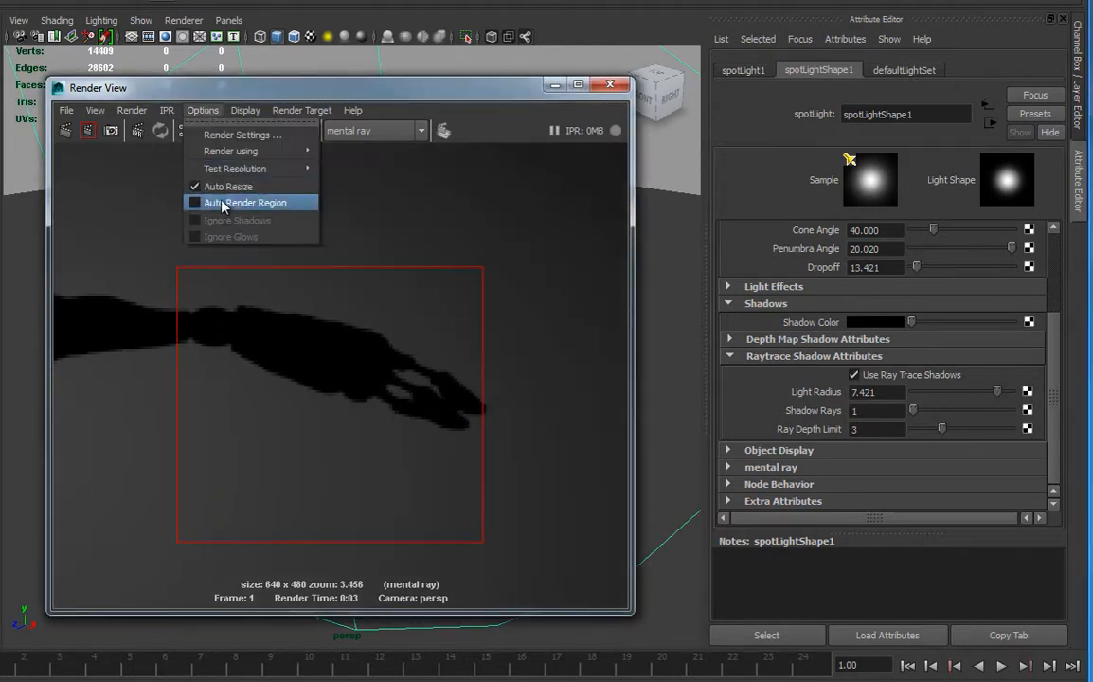
{"action": "left_click", "coordinate": [223, 202]}
{"action": "left_click", "coordinate": [211, 119]}
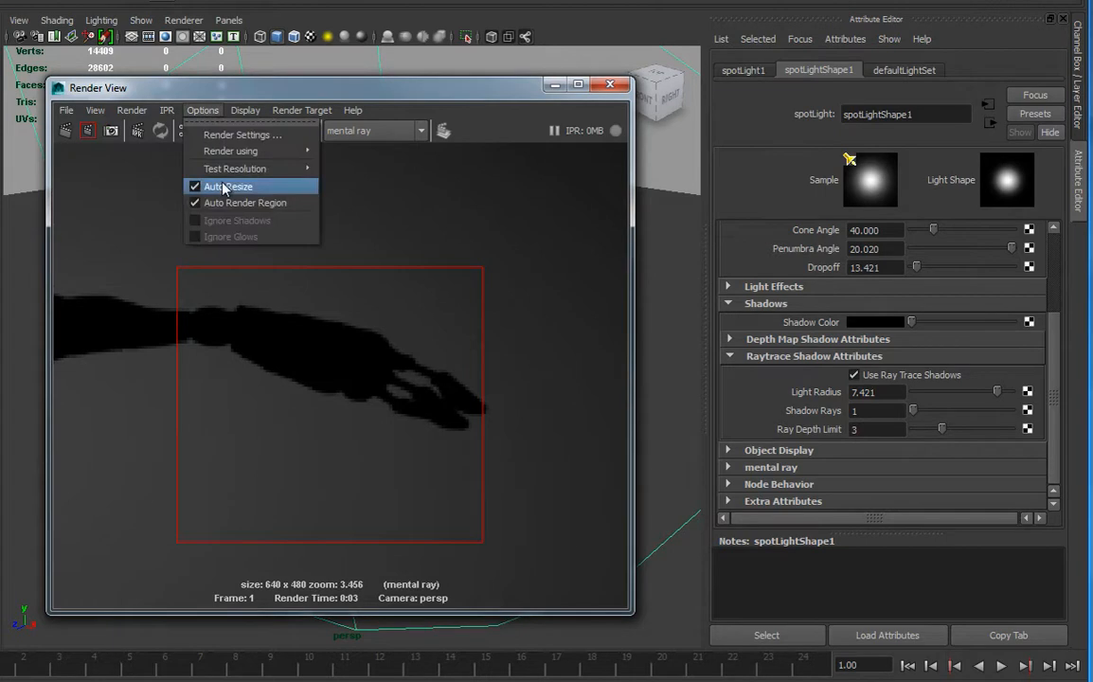
- Render the region around the hand's shadow, raise the spot light's shadow rays to 20, and render the region again
{"action": "left_click", "coordinate": [197, 183]}
{"action": "left_click_drag", "start_coordinate": [151, 229], "coordinate": [554, 537]}
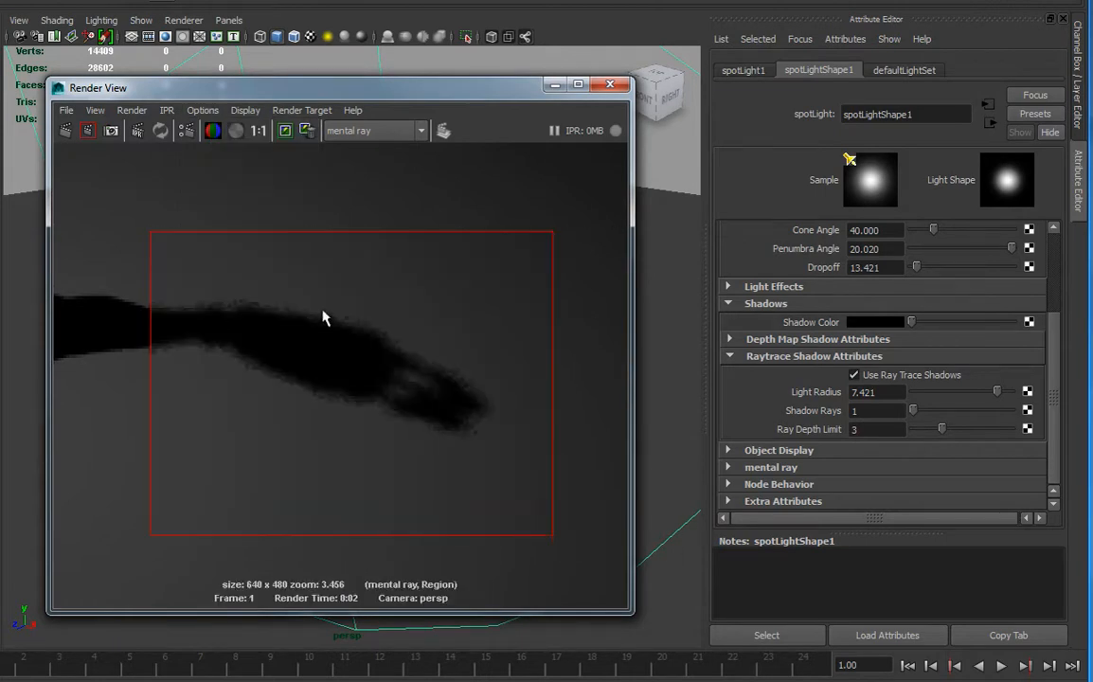
{"action": "left_click_drag", "start_coordinate": [916, 411], "coordinate": [953, 419]}
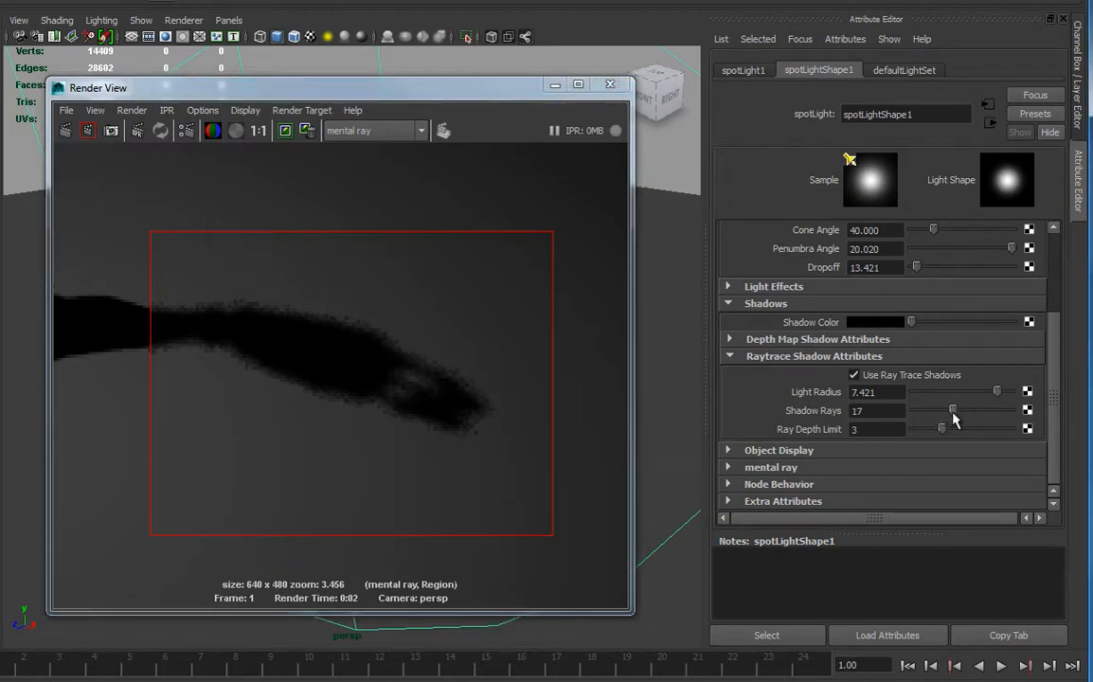
{"action": "left_click_drag", "start_coordinate": [186, 264], "coordinate": [547, 494]}
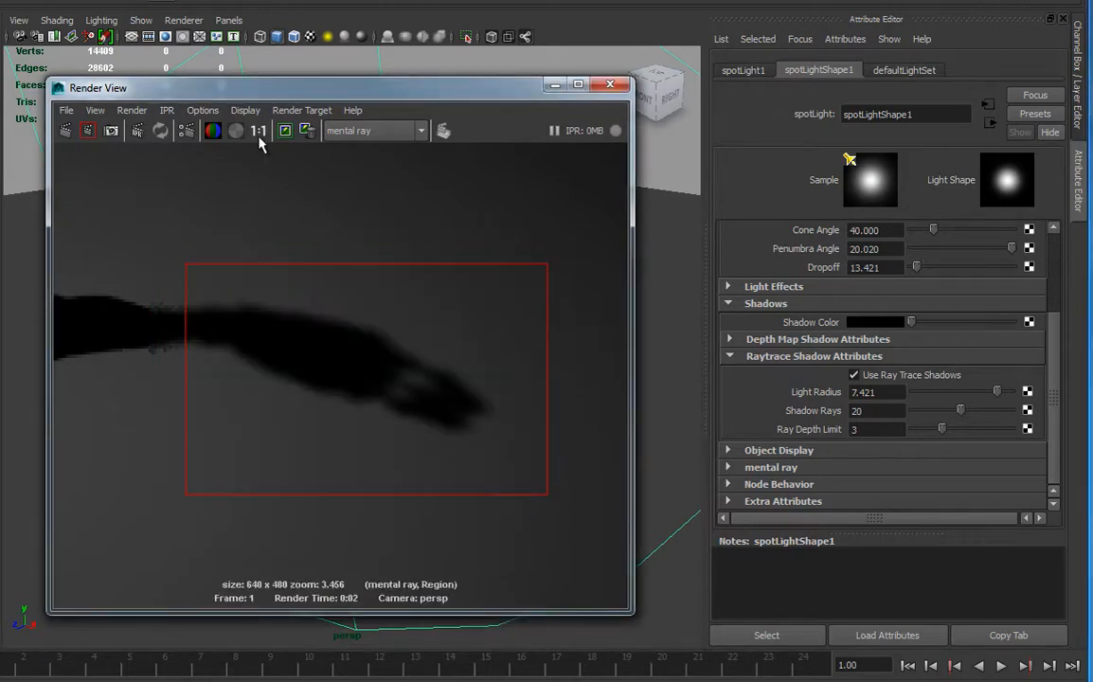
- Show the render at actual size and re-render a region covering most of the robot and its shadow
{"action": "left_click", "coordinate": [259, 133]}
{"action": "left_click", "coordinate": [516, 494]}
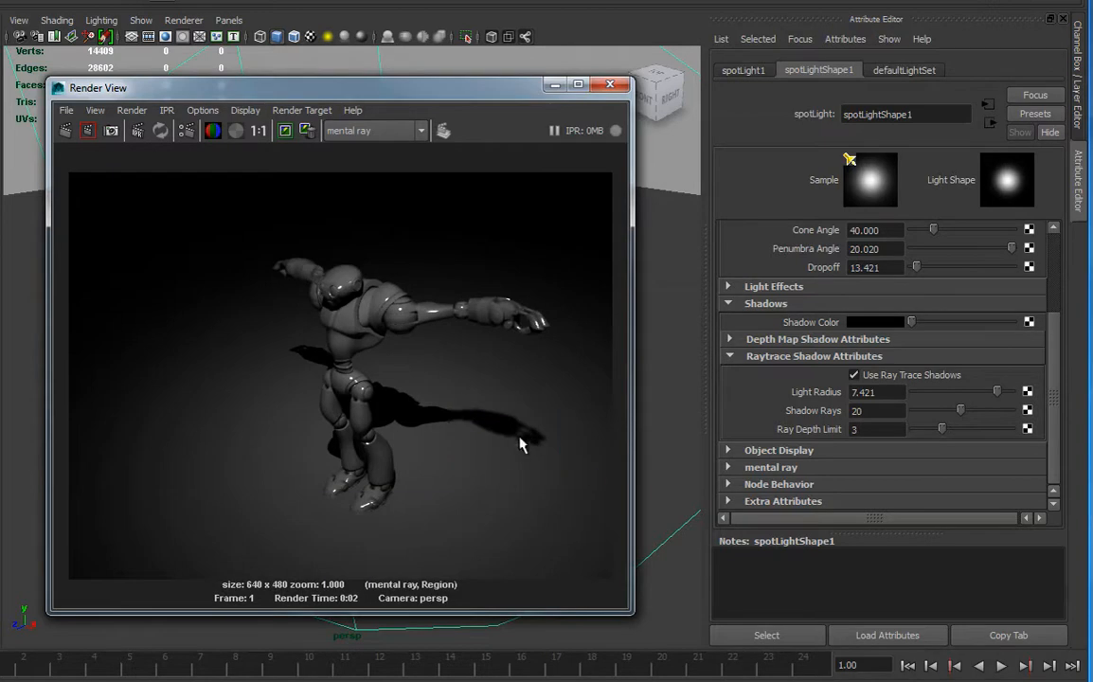
{"action": "left_click_drag", "start_coordinate": [222, 295], "coordinate": [563, 503]}
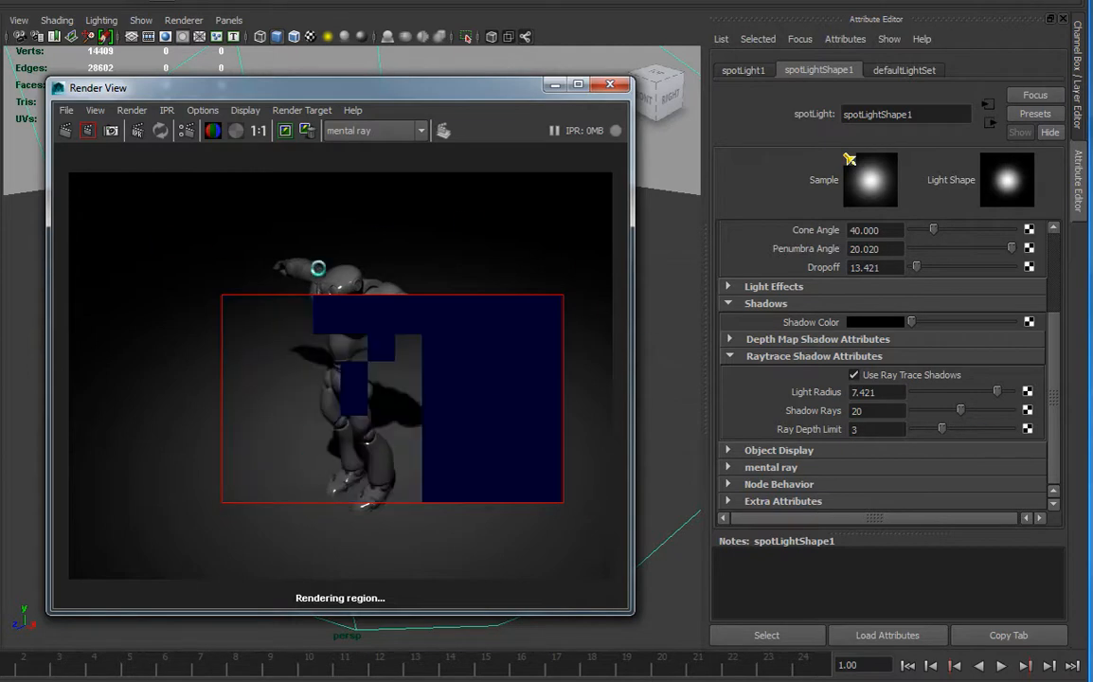
{"action": "left_click", "coordinate": [509, 355]}
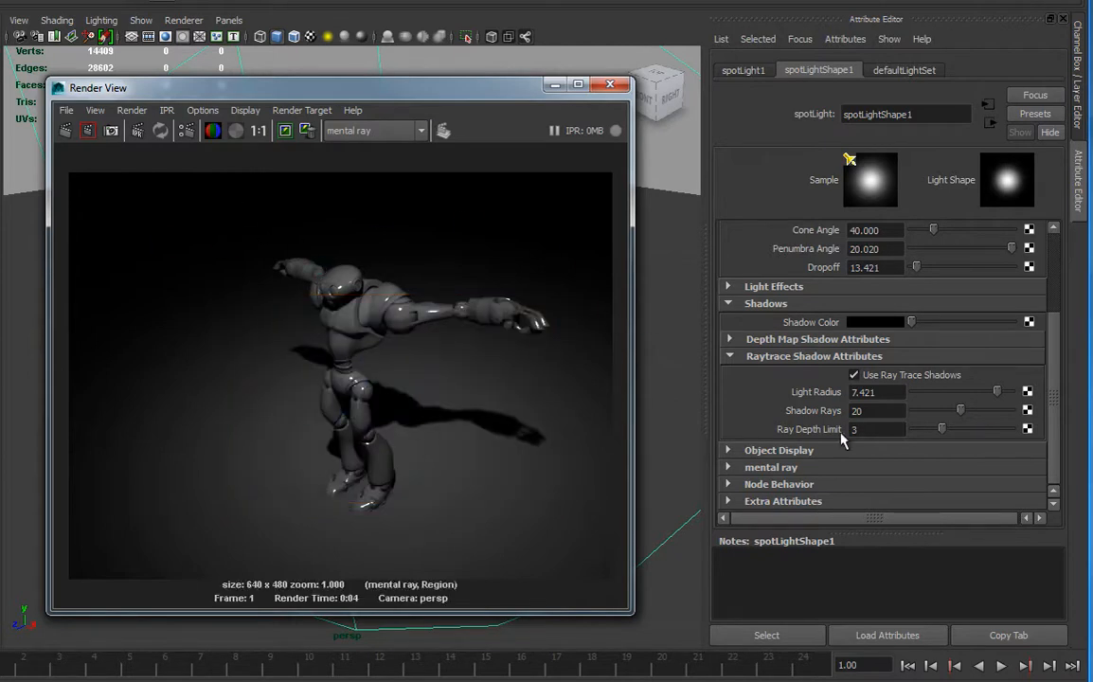
- Set the spot light's decay rate to Quadratic and its intensity to 5000000, and re-render the full view
{"action": "left_click_drag", "start_coordinate": [1059, 387], "coordinate": [1063, 274]}
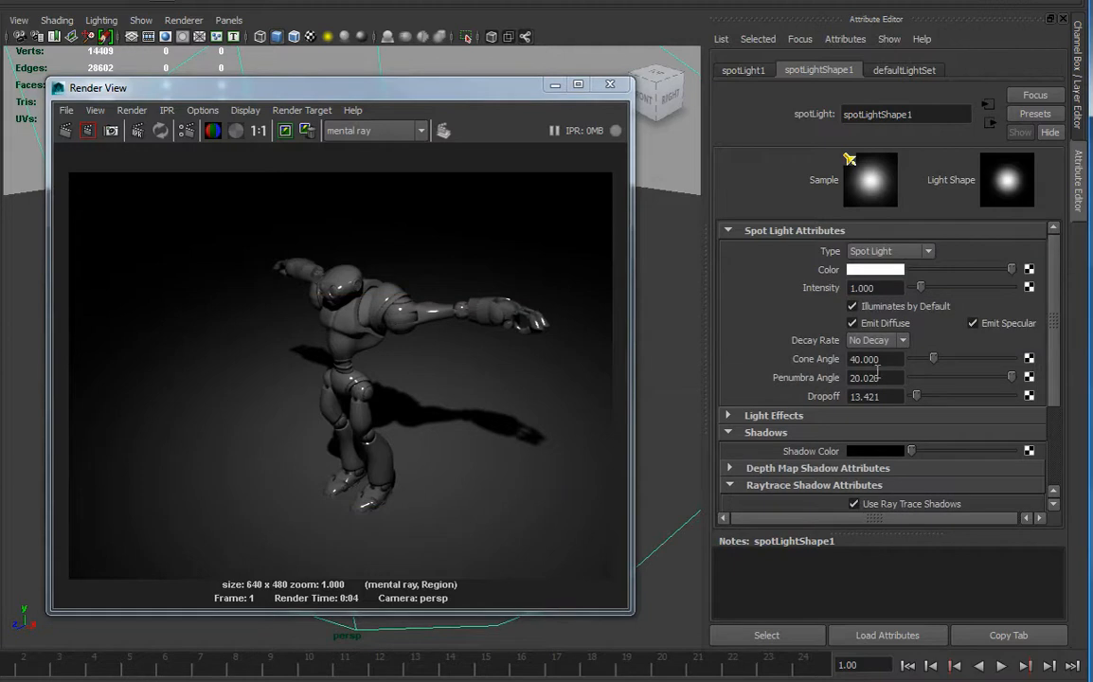
{"action": "left_click", "coordinate": [877, 341]}
{"action": "left_click", "coordinate": [879, 378]}
{"action": "left_click", "coordinate": [876, 289]}
{"action": "type", "text": "50"}
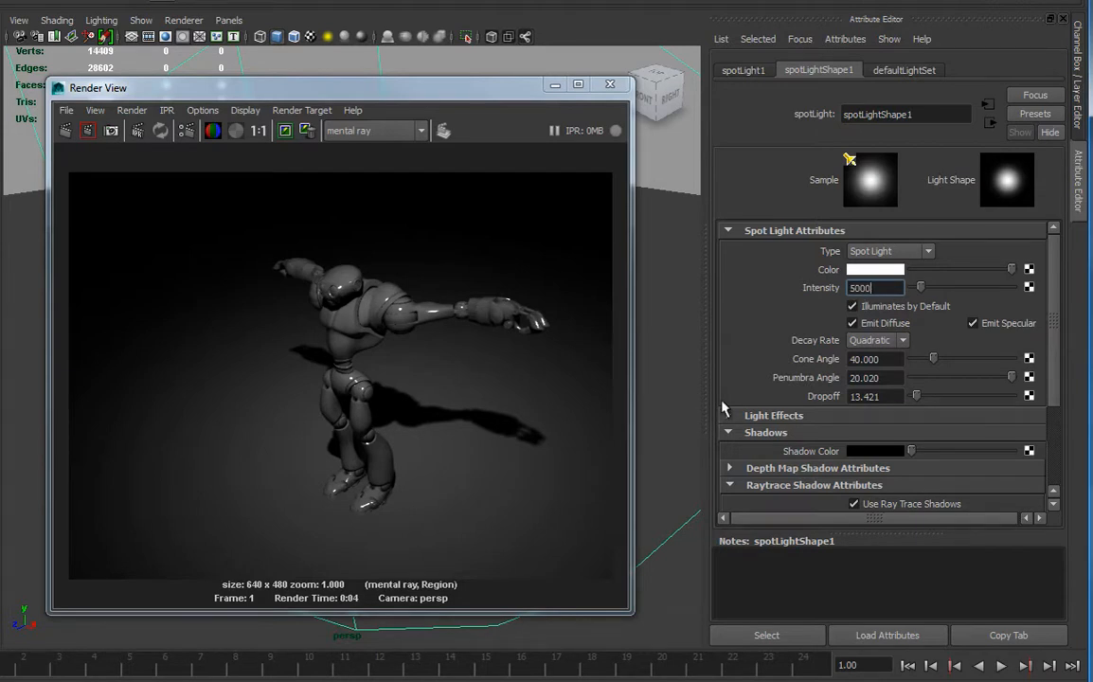
{"action": "key", "text": "Return"}
{"action": "left_click", "coordinate": [66, 131]}
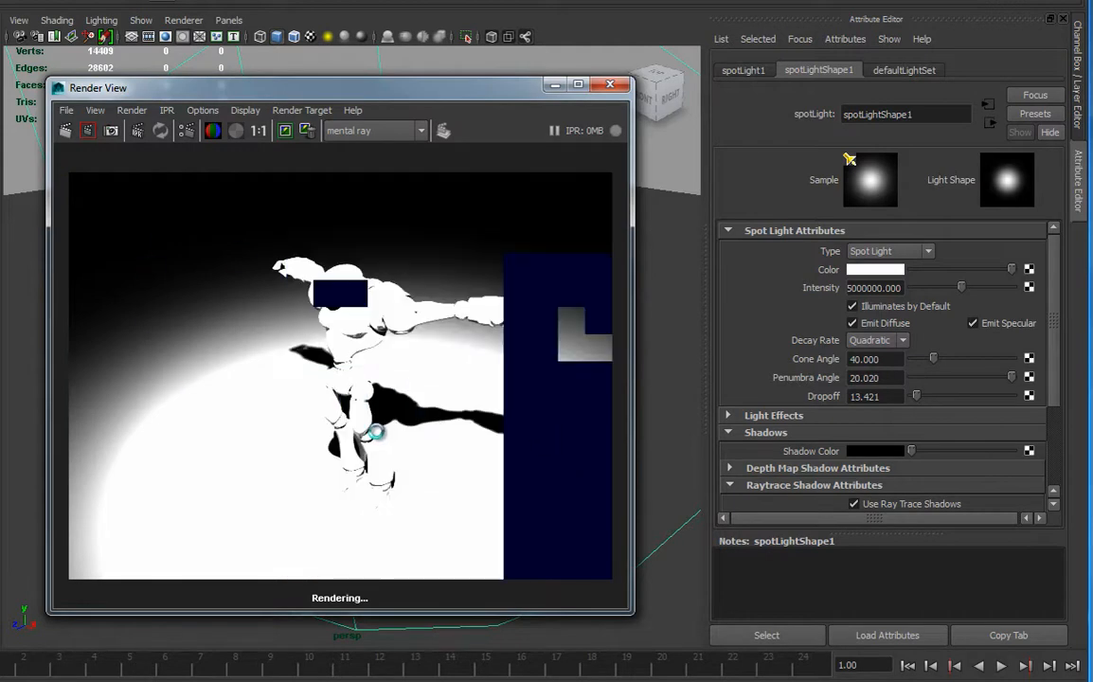
- Lower the spot light's intensity to 500000 and re-render the full view
{"action": "double_click", "coordinate": [879, 289]}
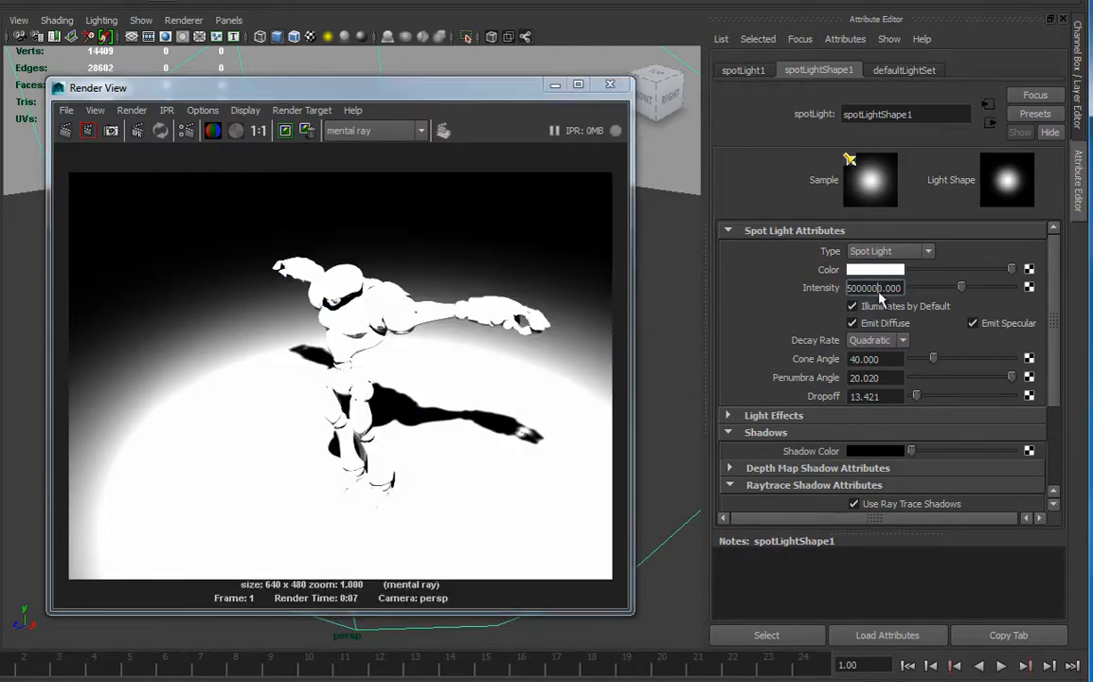
{"action": "type", "text": "500000"}
{"action": "left_click", "coordinate": [66, 131]}
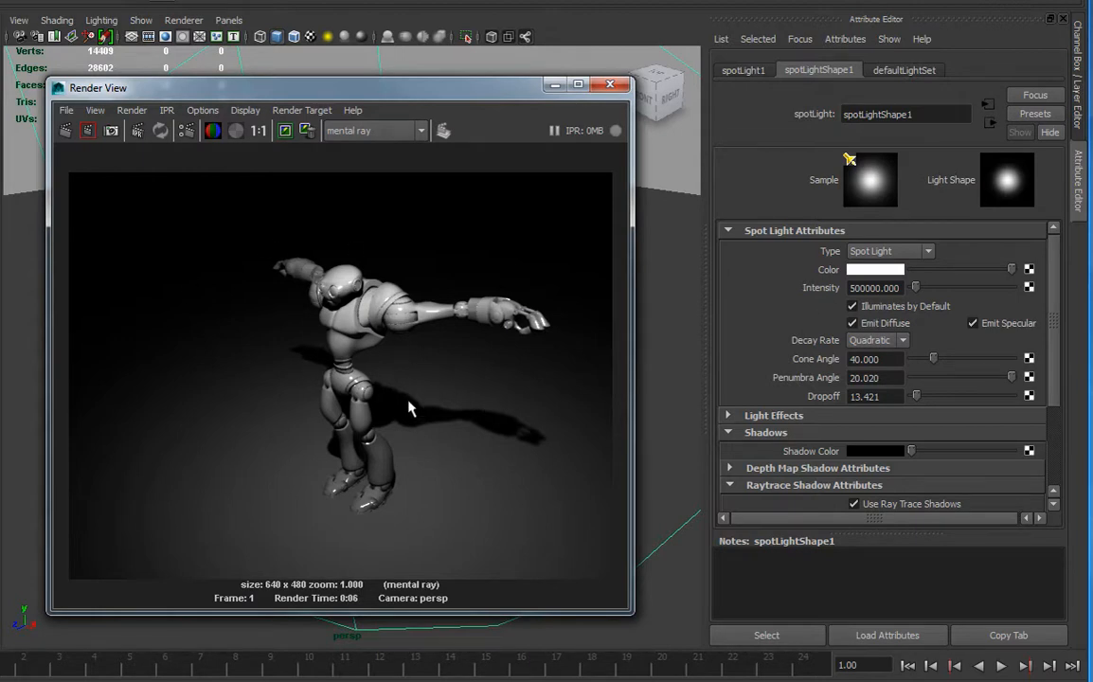
- Close the render window, create a second spot light, and look through it
{"action": "left_click_drag", "start_coordinate": [381, 90], "coordinate": [502, 46]}
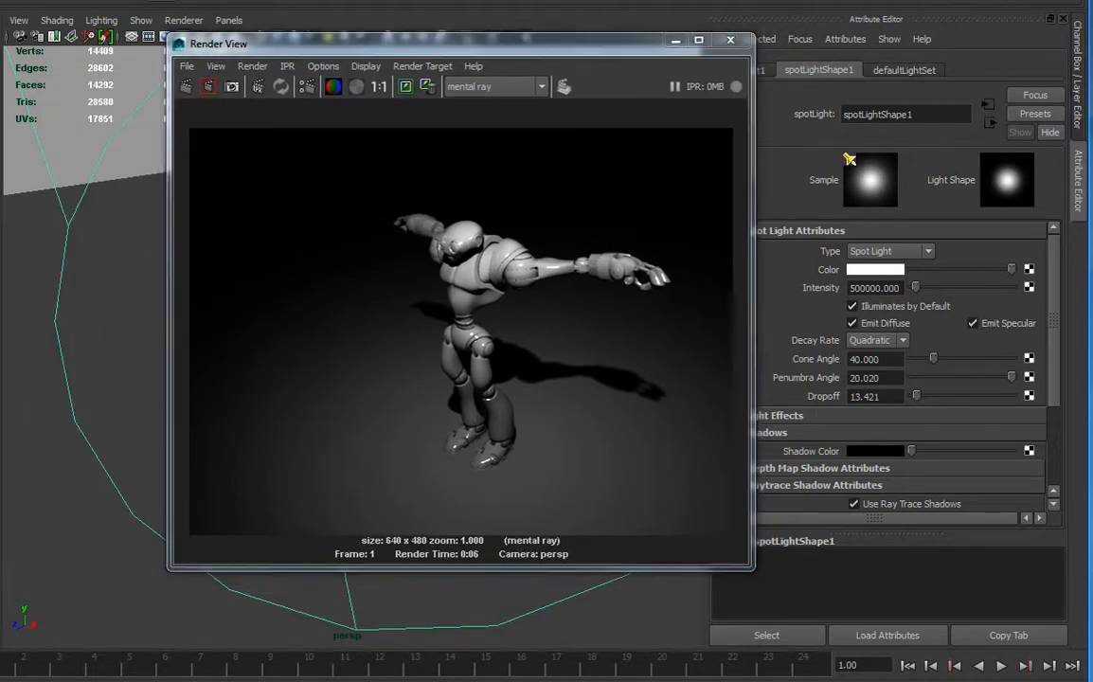
{"action": "left_click_drag", "start_coordinate": [366, 48], "coordinate": [478, 55]}
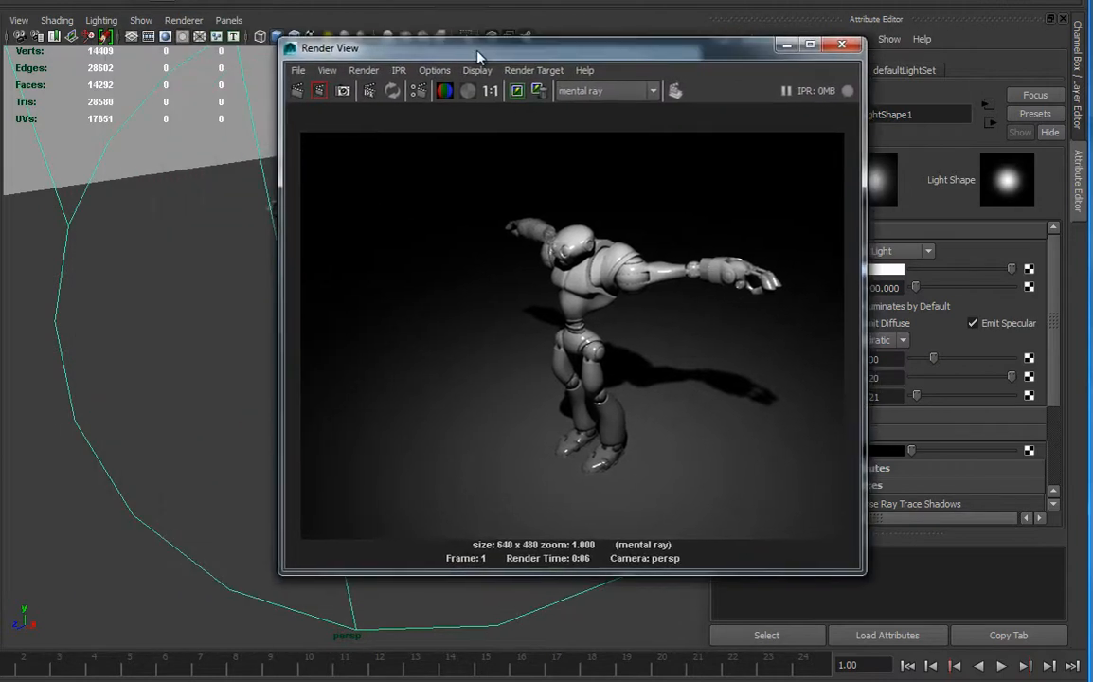
{"action": "left_click", "coordinate": [844, 45]}
{"action": "left_click", "coordinate": [377, 241]}
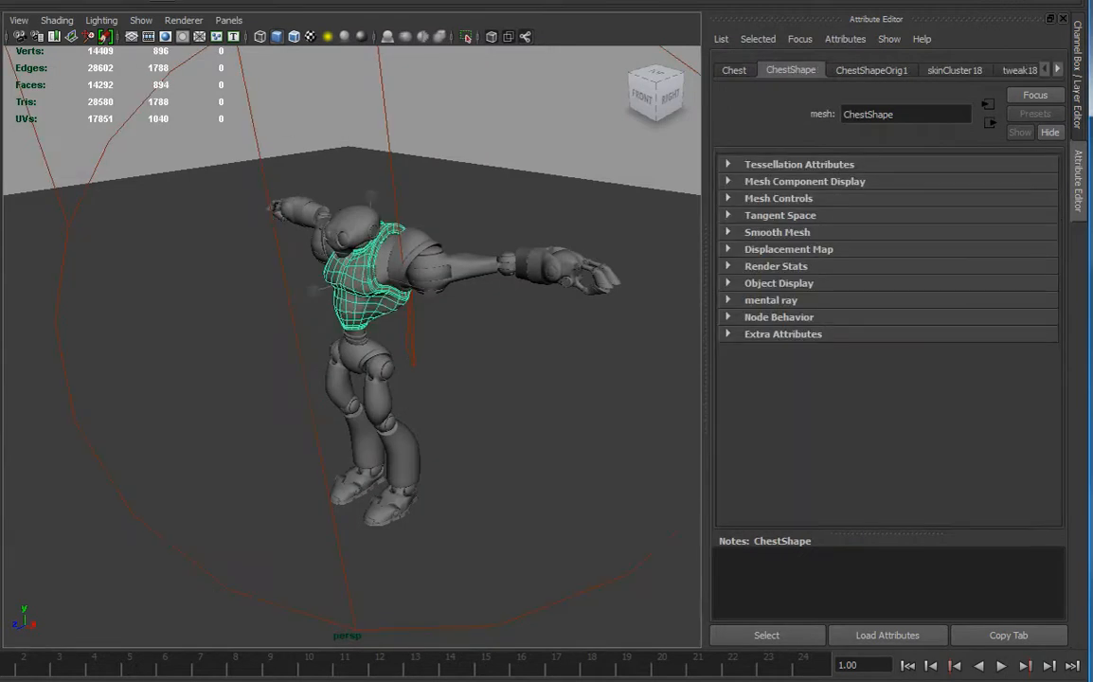
{"action": "left_click", "coordinate": [80, 0]}
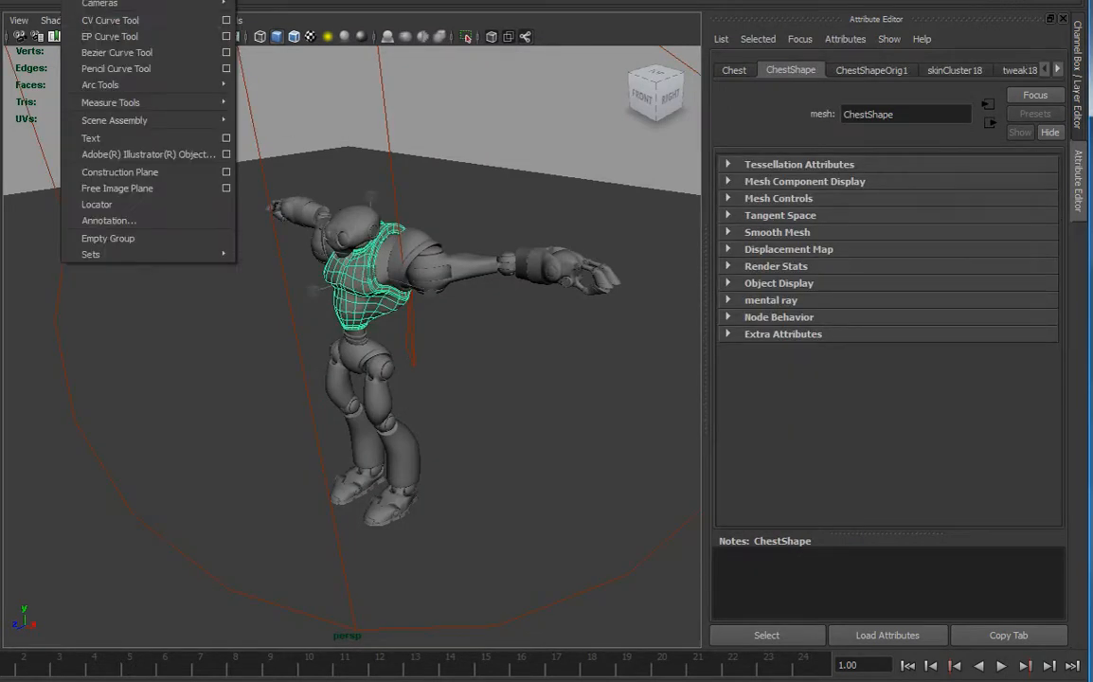
{"action": "mouse_move", "coordinate": [161, 3]}
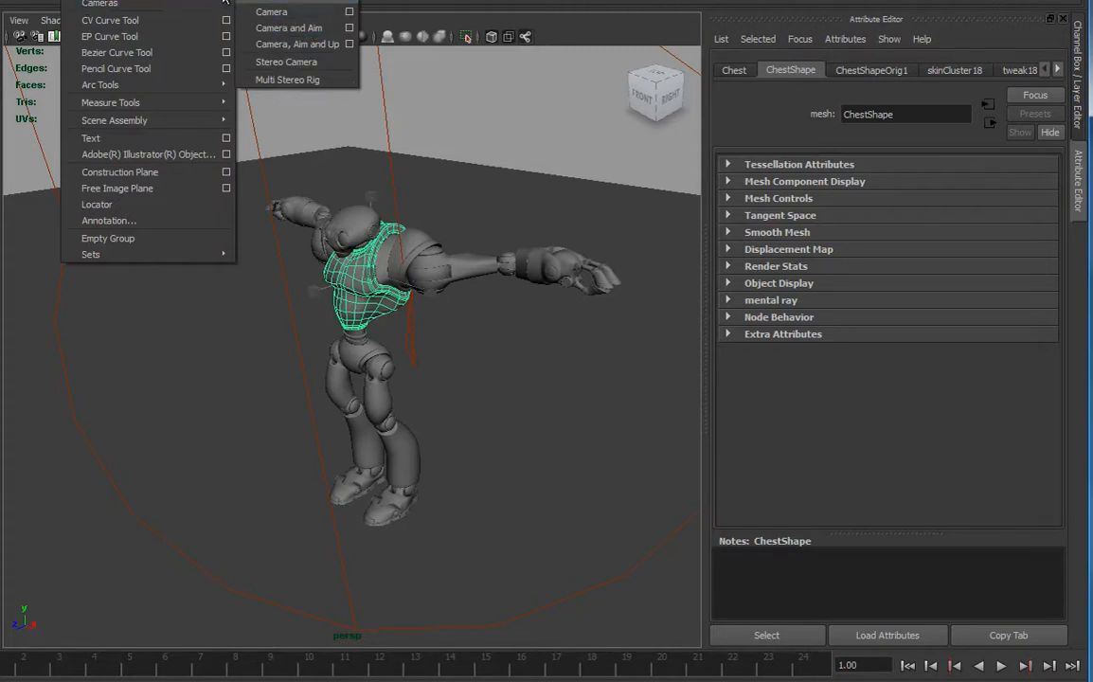
{"action": "mouse_move", "coordinate": [218, 0]}
{"action": "left_click", "coordinate": [290, 45]}
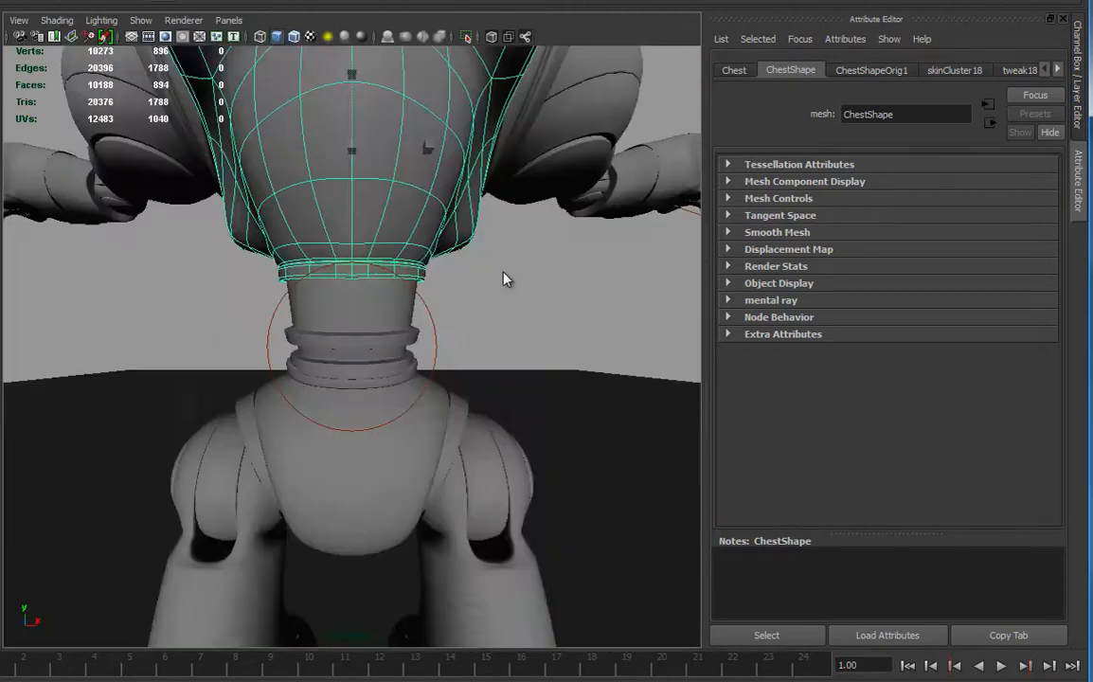
- Position the second spot light at a distance to one side of the robot by framing the robot through the light's view
{"action": "middle_click_drag", "start_coordinate": [505, 279], "coordinate": [466, 312], "text": "alt"}
{"action": "left_click_drag", "start_coordinate": [466, 313], "coordinate": [559, 341], "text": "alt"}
{"action": "right_click_drag", "start_coordinate": [559, 341], "coordinate": [38, 342], "text": "alt"}
{"action": "left_click_drag", "start_coordinate": [38, 342], "coordinate": [417, 201], "text": "alt"}
{"action": "left_click_drag", "start_coordinate": [431, 270], "coordinate": [486, 344], "text": "alt"}
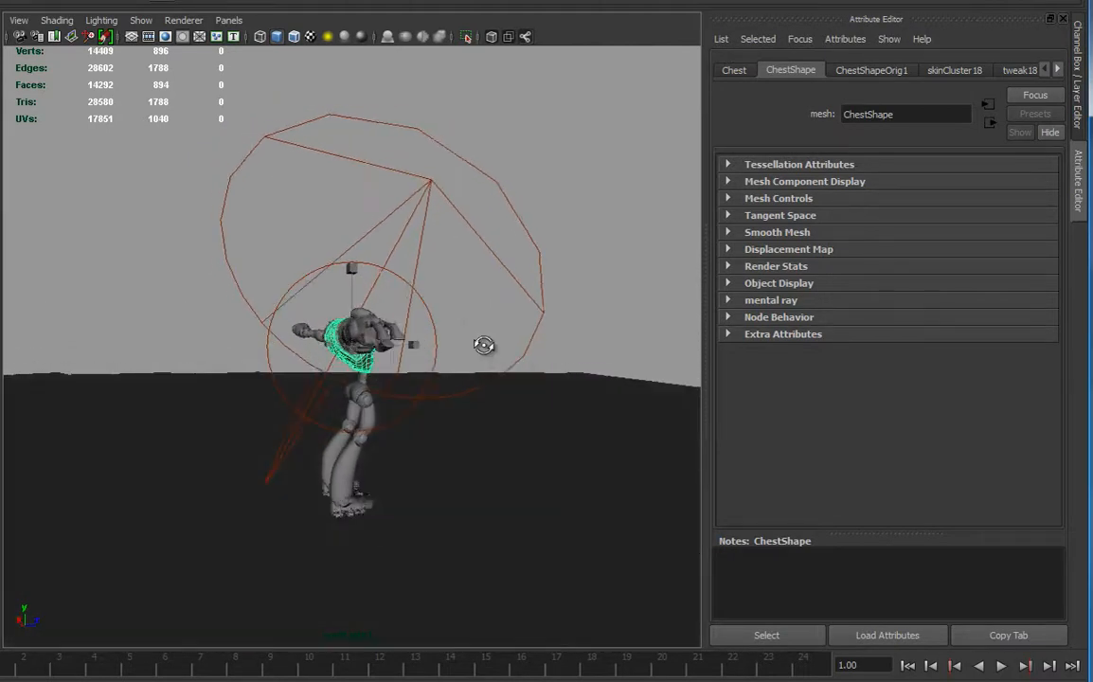
{"action": "right_click_drag", "start_coordinate": [486, 344], "coordinate": [395, 356], "text": "alt"}
{"action": "middle_click_drag", "start_coordinate": [395, 357], "coordinate": [397, 300], "text": "alt"}
{"action": "right_click_drag", "start_coordinate": [449, 310], "coordinate": [216, 321], "text": "alt"}
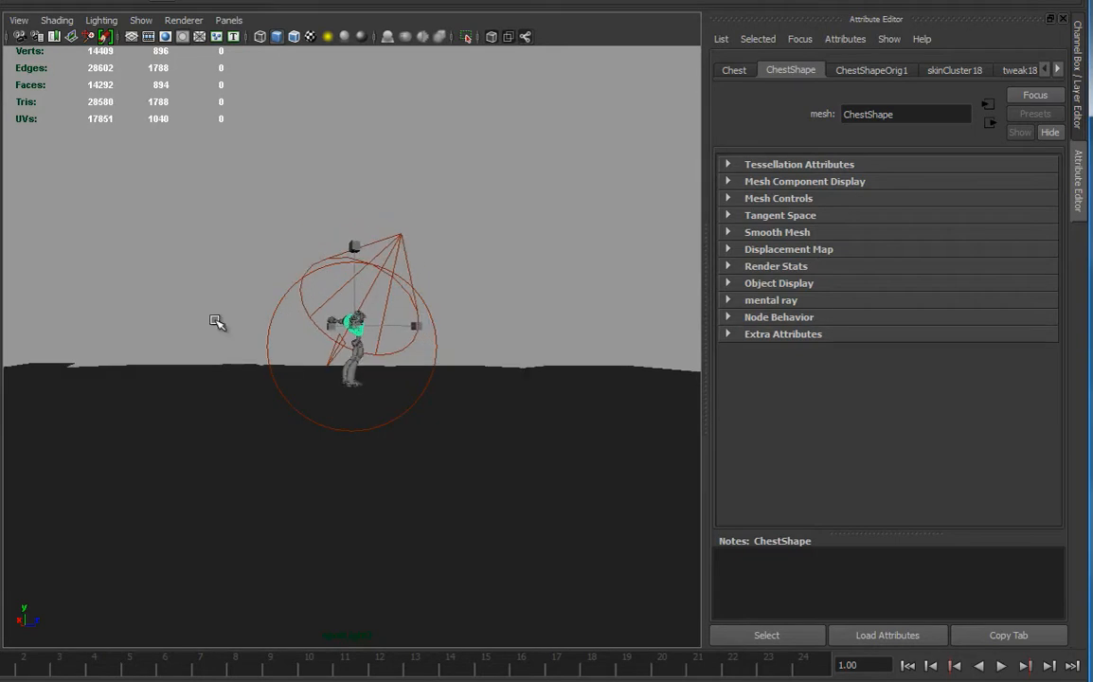
- Select the second spot light, return to the perspective view, and set the light's intensity to about 0.504
{"action": "left_click", "coordinate": [438, 338]}
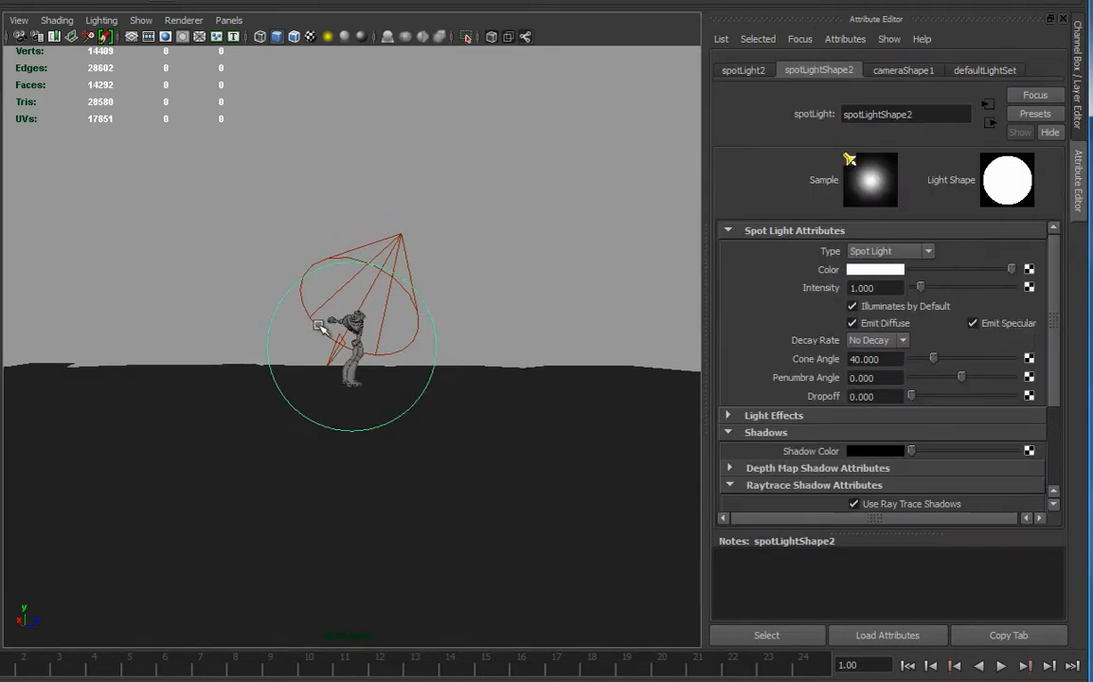
{"action": "key", "text": "space"}
{"action": "left_click_drag", "start_coordinate": [346, 343], "coordinate": [368, 311]}
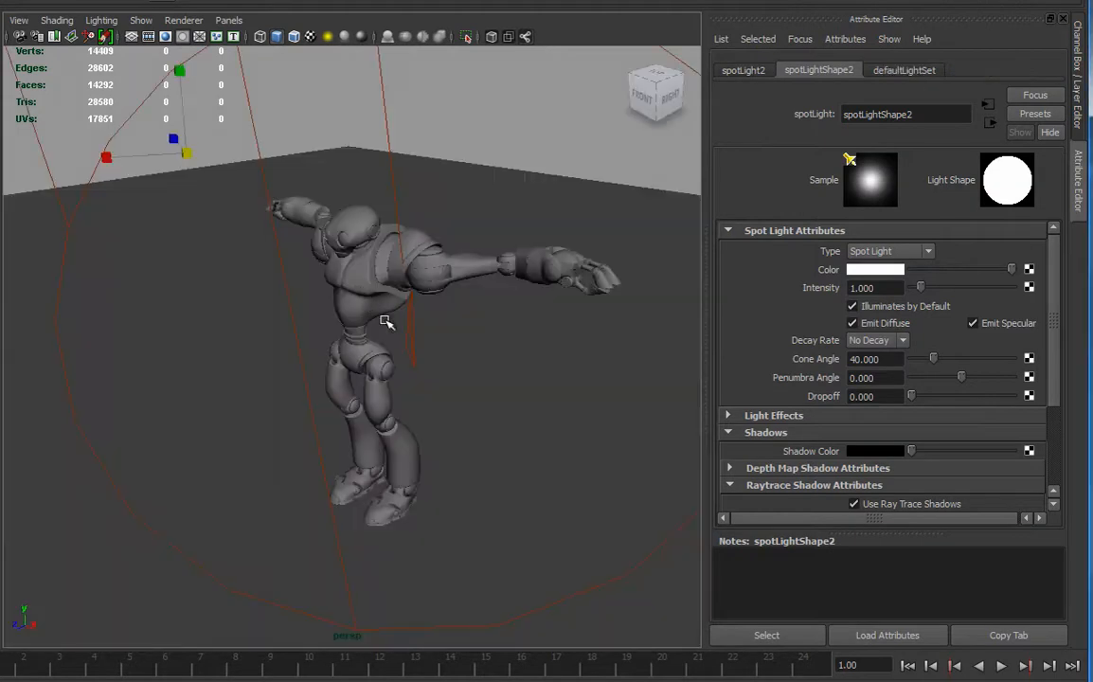
{"action": "left_click", "coordinate": [194, 153]}
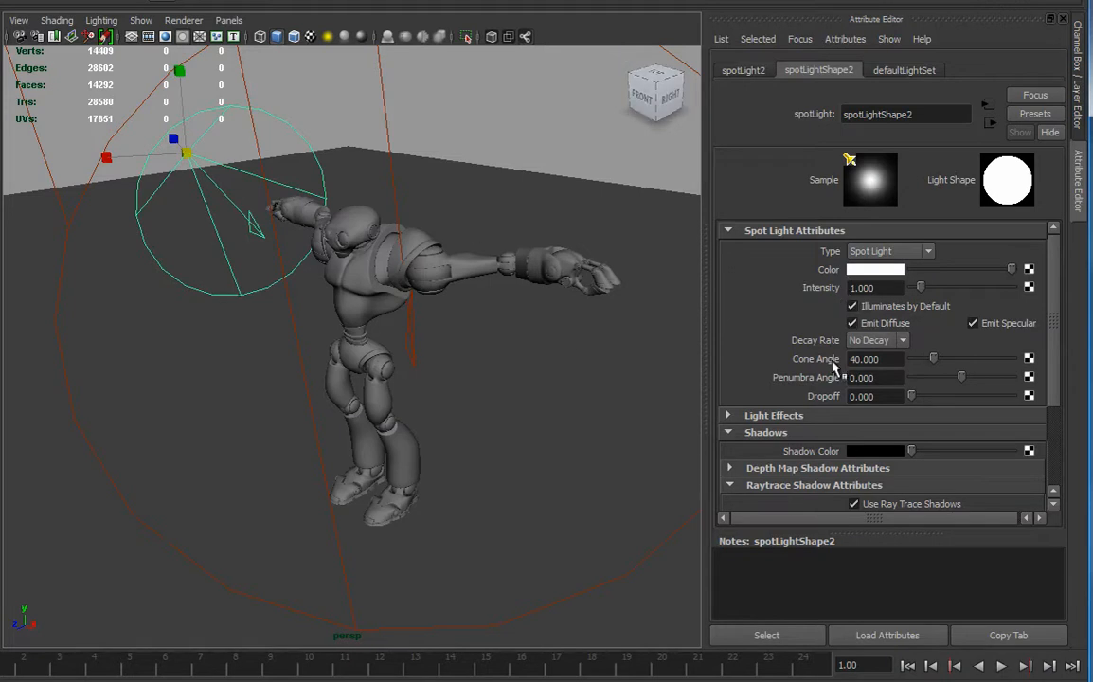
{"action": "left_click_drag", "start_coordinate": [920, 289], "coordinate": [917, 289]}
{"action": "left_click", "coordinate": [867, 288]}
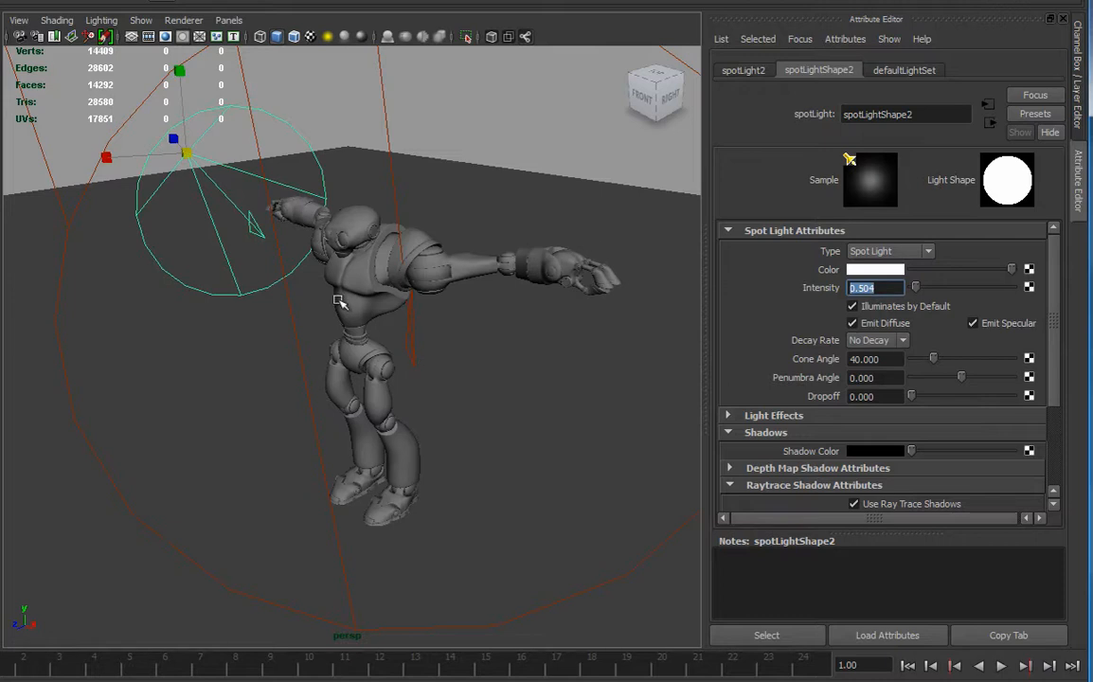
- Turn off ray trace shadows for the second spot light
{"action": "left_click", "coordinate": [792, 486]}
{"action": "scroll", "coordinate": [853, 446], "scroll_direction": "down", "scroll_amount": 2}
{"action": "left_click", "coordinate": [787, 433]}
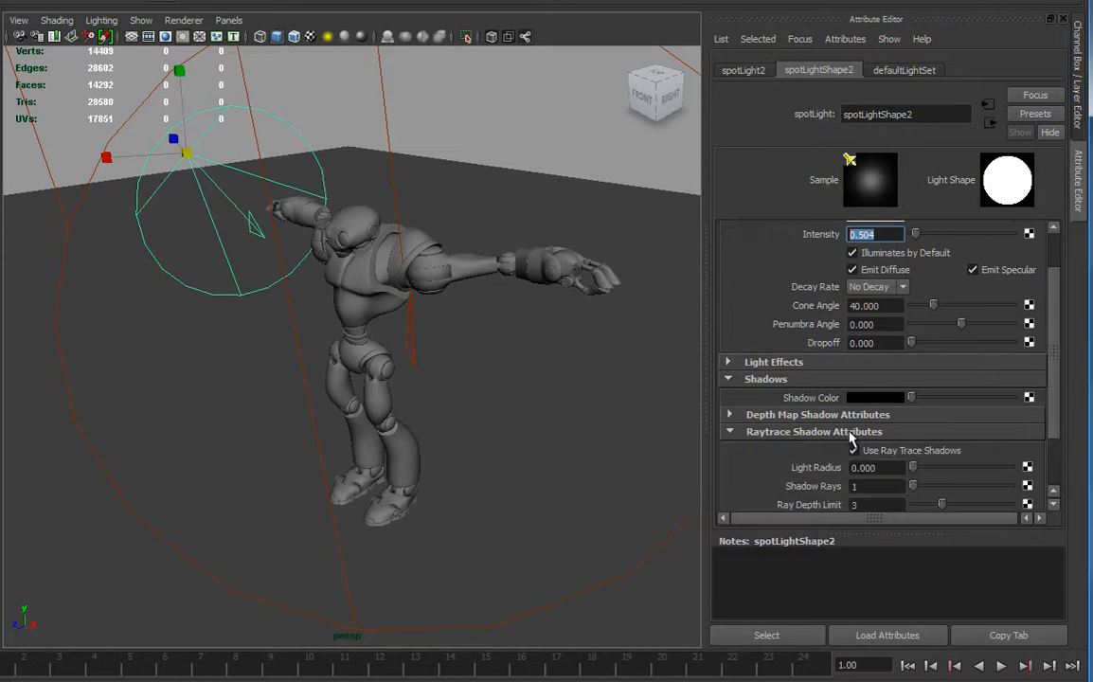
{"action": "left_click", "coordinate": [854, 451]}
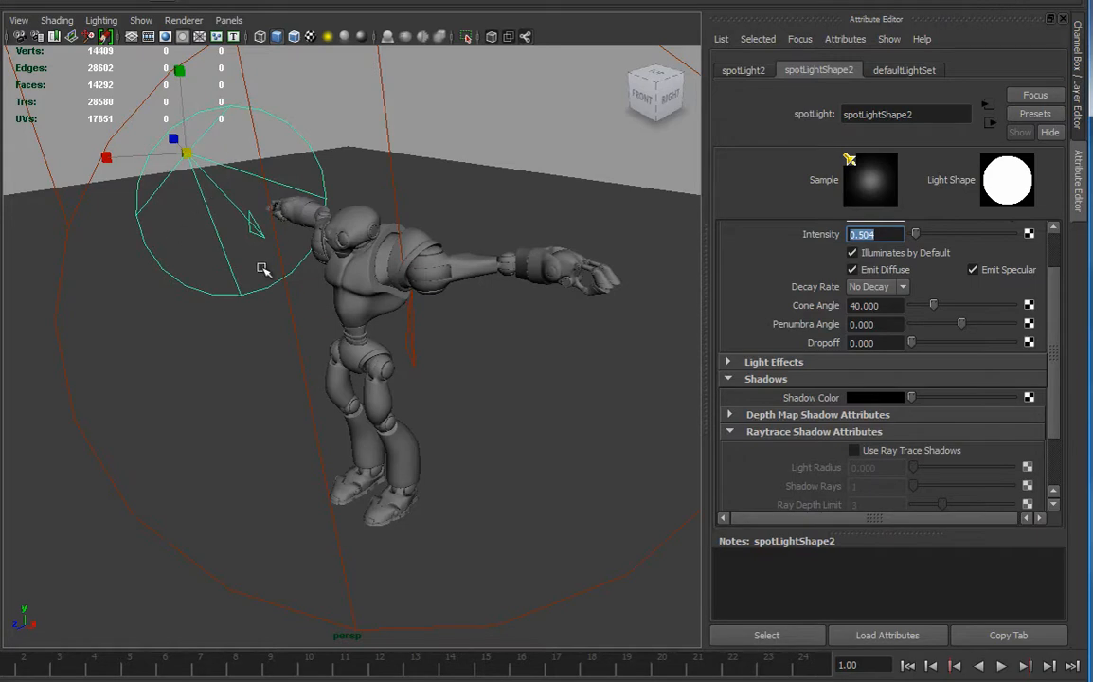
- Look through the second spot light and orbit slightly to adjust its aim at the robot
{"action": "left_click", "coordinate": [235, 19]}
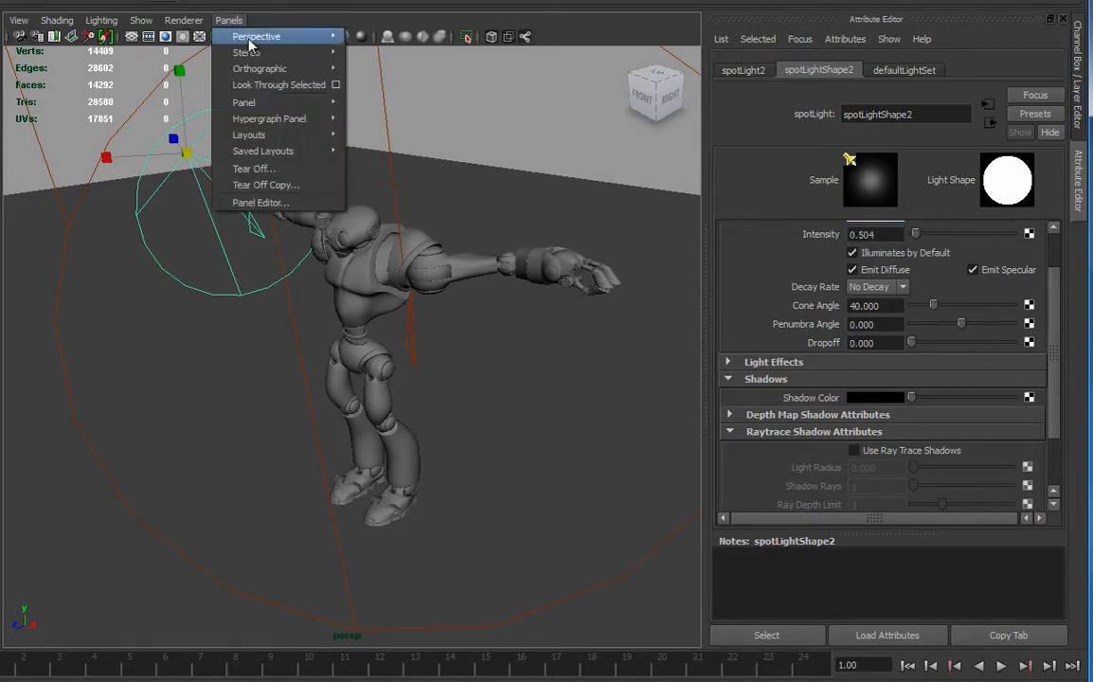
{"action": "left_click", "coordinate": [270, 81]}
{"action": "mouse_move", "coordinate": [376, 346]}
{"action": "left_mouse_down", "text": "alt"}
{"action": "mouse_move", "coordinate": [329, 353]}
{"action": "mouse_move", "coordinate": [391, 344]}
{"action": "left_mouse_up", "text": "alt"}
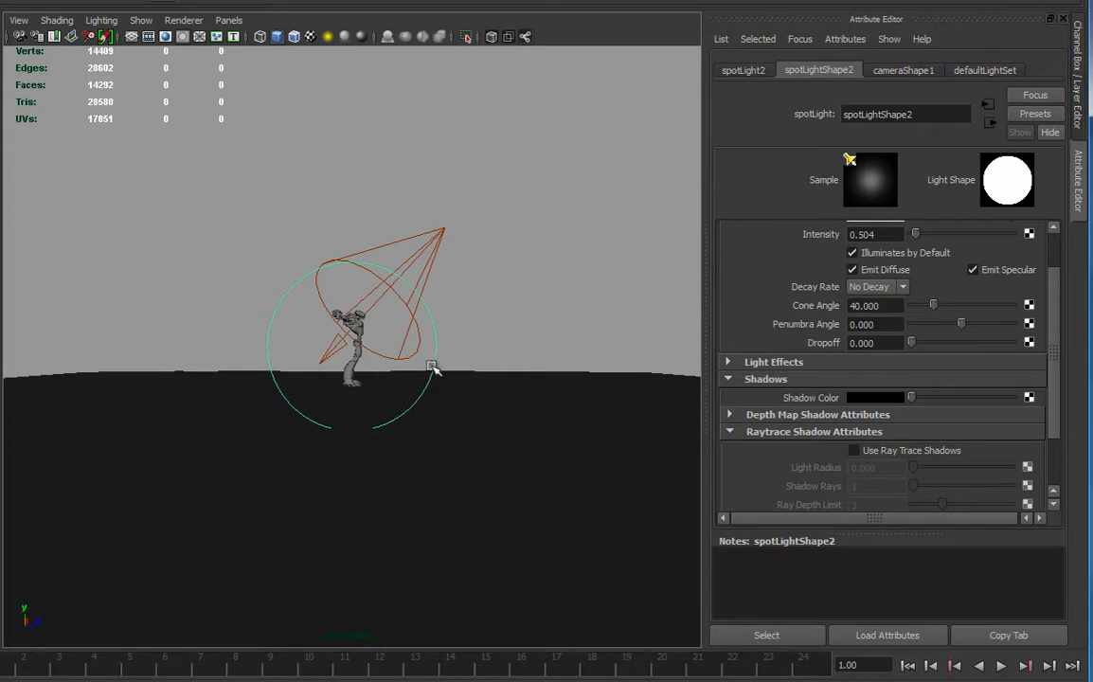
- Break the light link between the second spot light and the floor plane, deselect everything, and return to the perspective view
{"action": "left_click", "coordinate": [469, 399]}
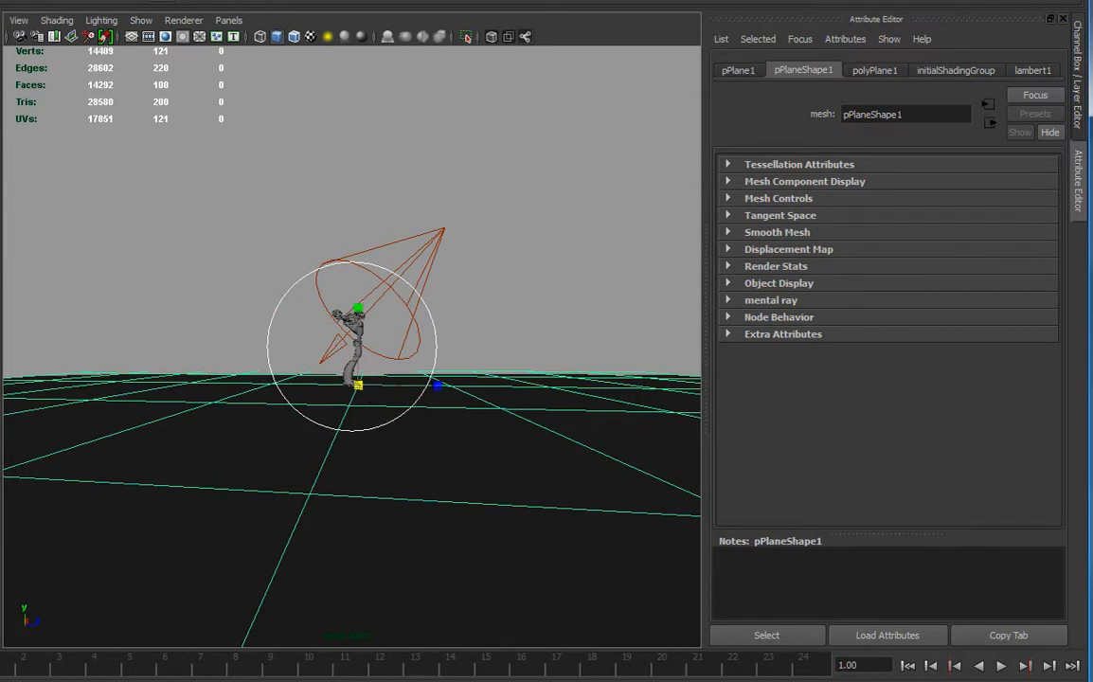
{"action": "left_click", "coordinate": [269, 1]}
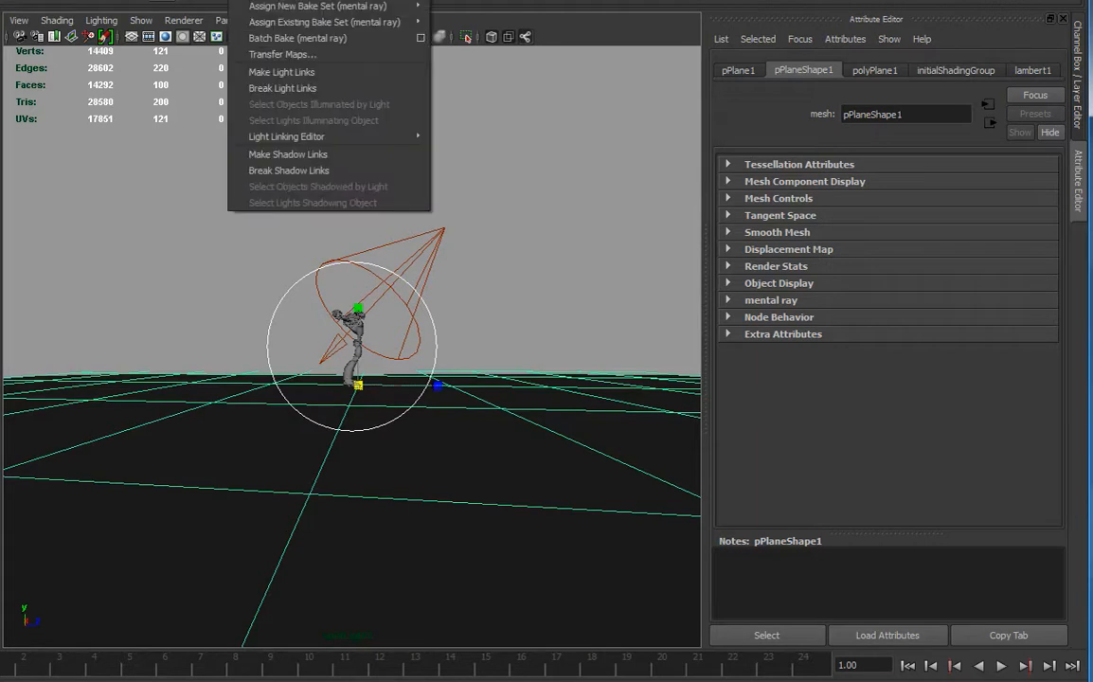
{"action": "left_click", "coordinate": [293, 91]}
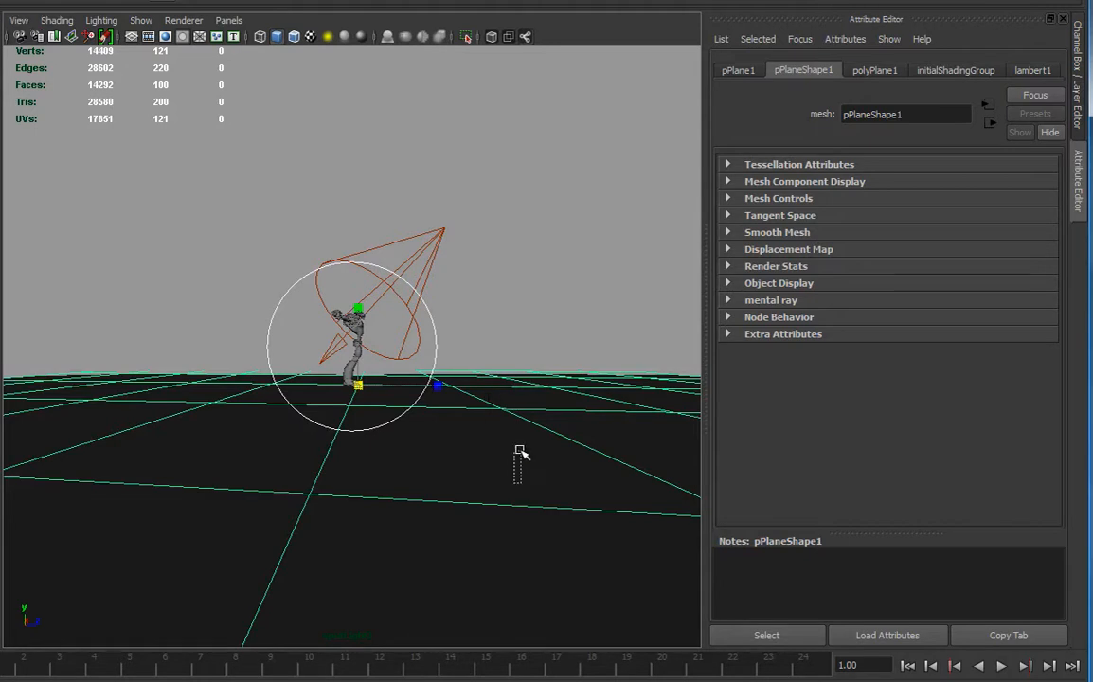
{"action": "left_click", "coordinate": [520, 455]}
{"action": "key", "text": "space"}
{"action": "left_click_drag", "start_coordinate": [520, 459], "coordinate": [529, 424]}
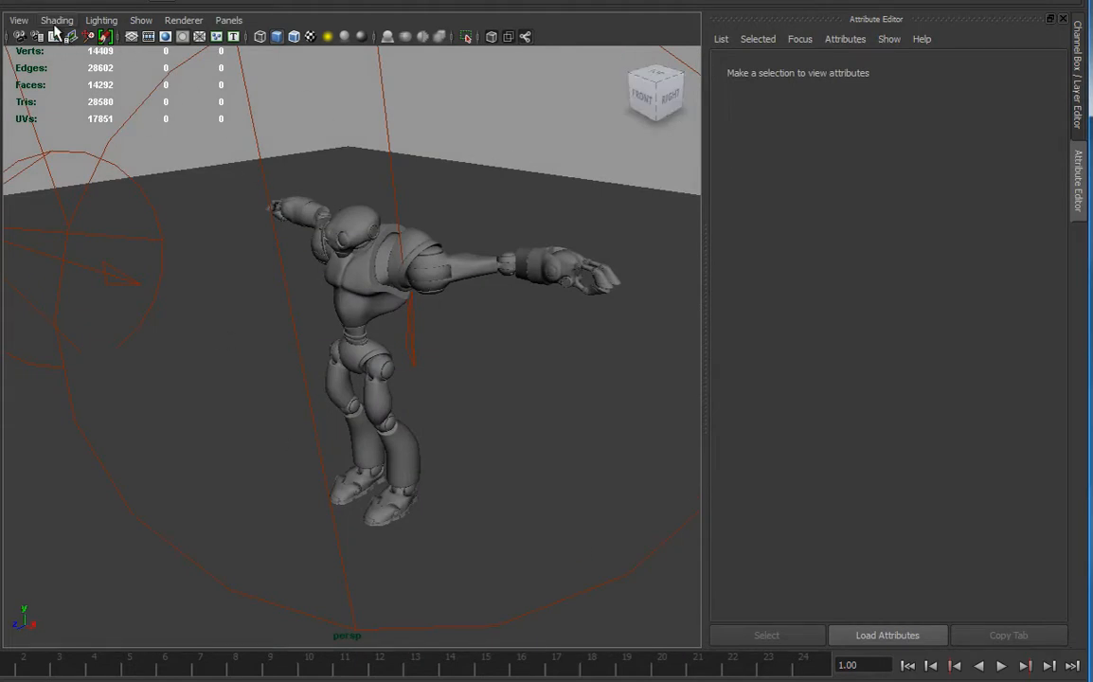
- Display the perspective camera's film gate and increase its overscan so the whole frame fits inside the viewport
{"action": "left_click", "coordinate": [19, 20]}
{"action": "left_click", "coordinate": [89, 264]}
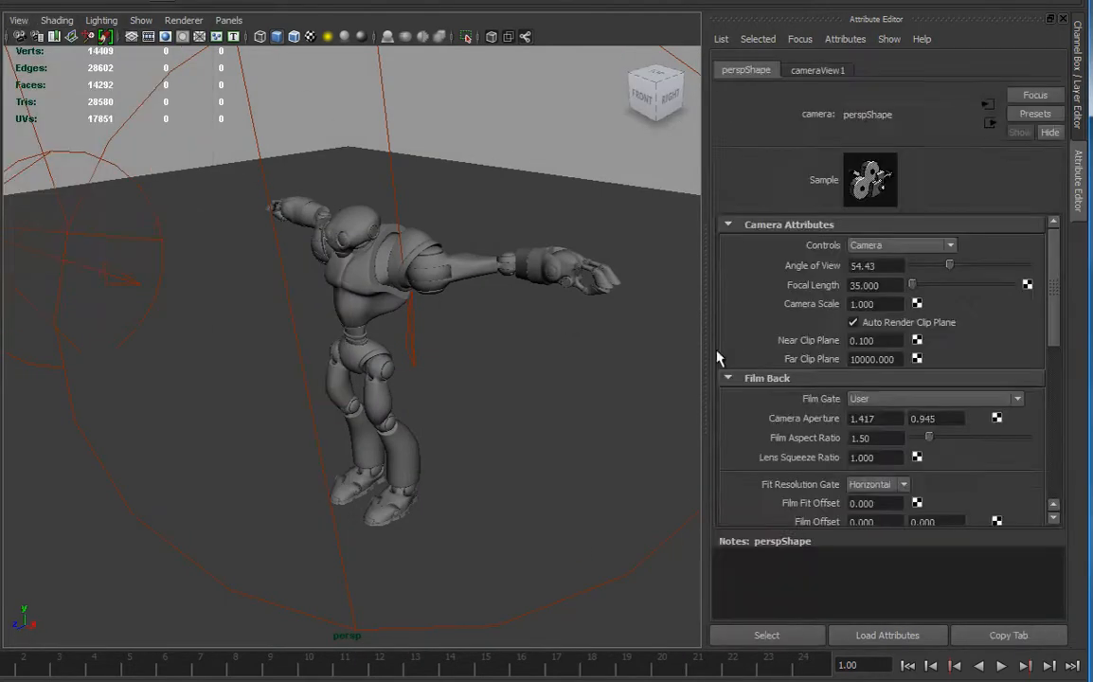
{"action": "left_click", "coordinate": [758, 224]}
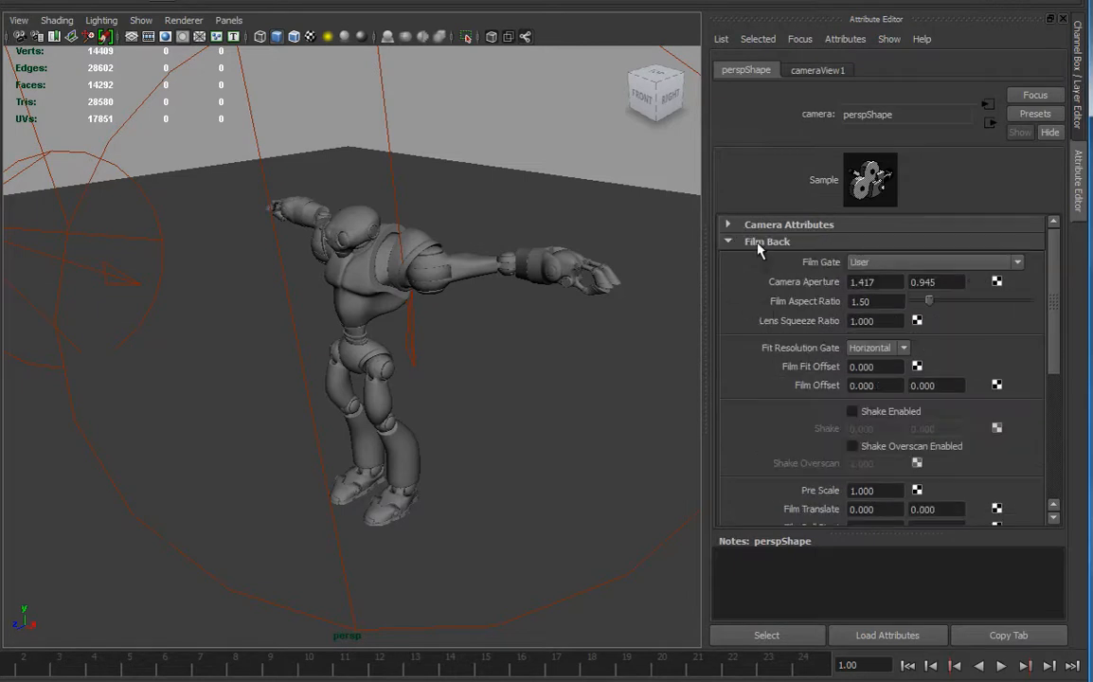
{"action": "left_click", "coordinate": [763, 242]}
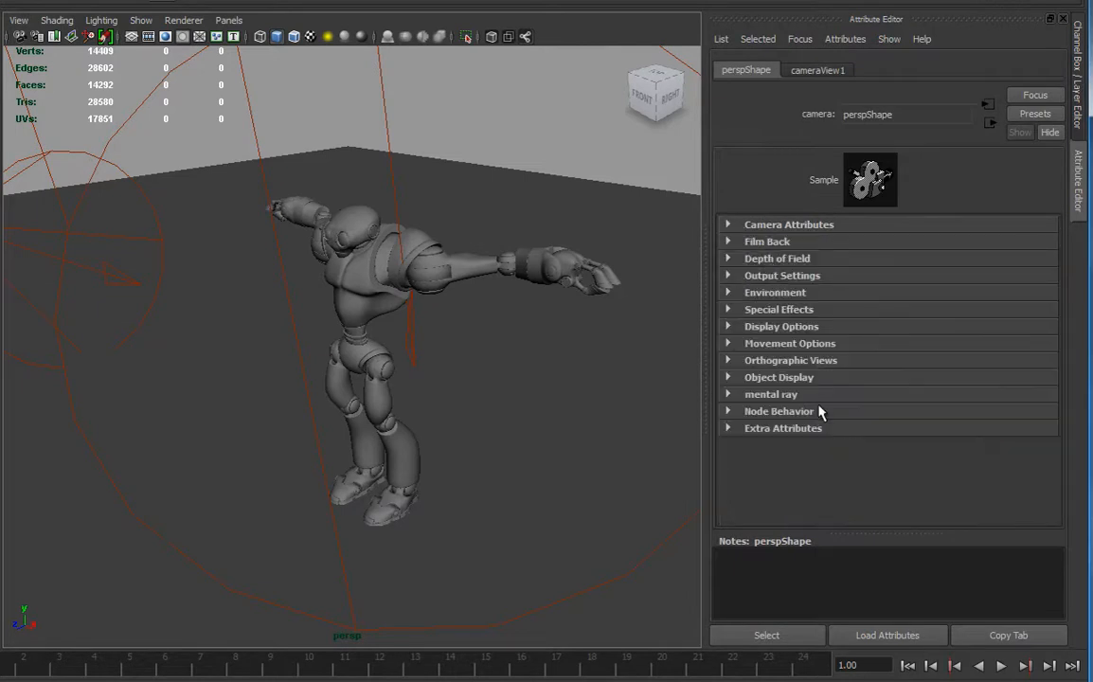
{"action": "left_click", "coordinate": [767, 326]}
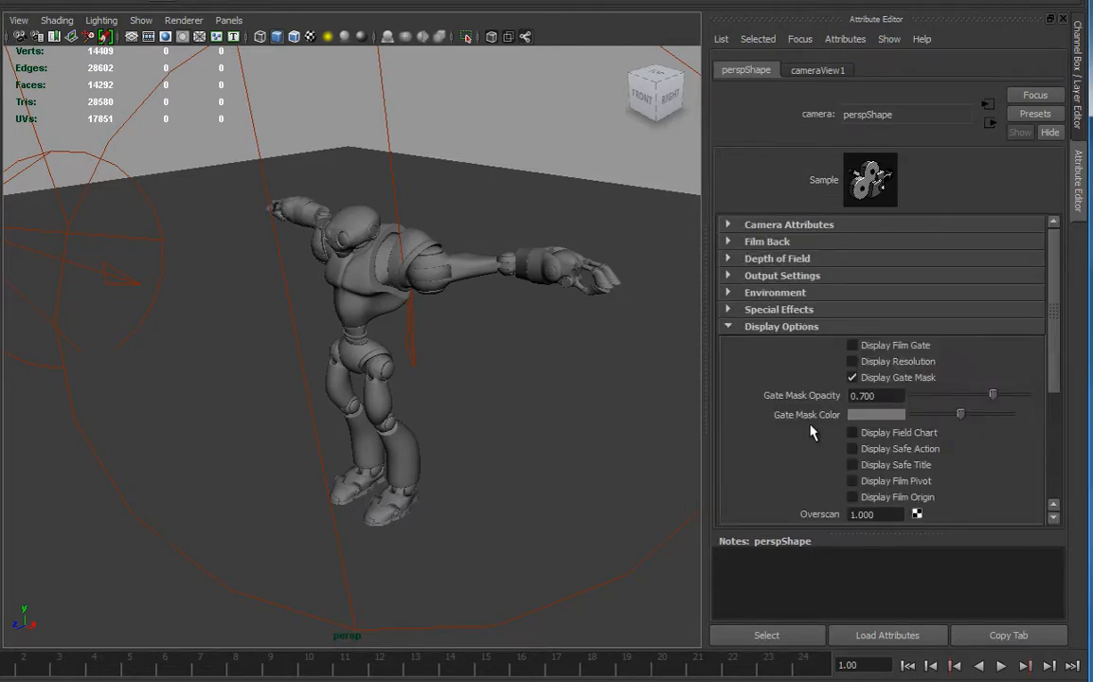
{"action": "left_click", "coordinate": [853, 345]}
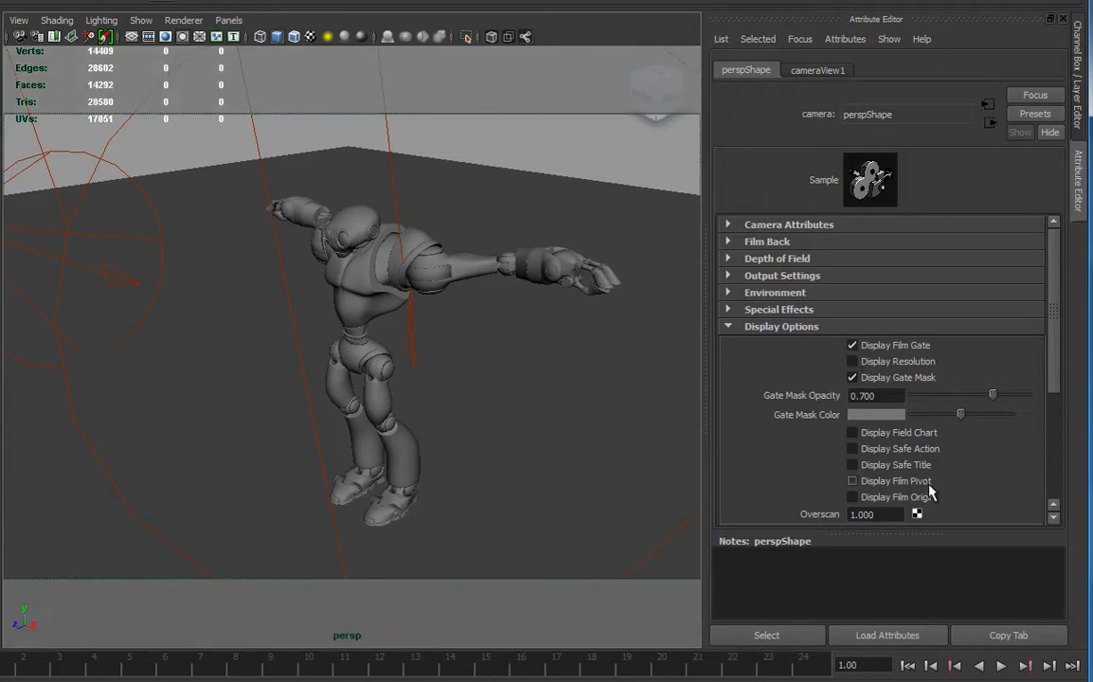
{"action": "left_click_drag", "start_coordinate": [882, 514], "coordinate": [892, 515], "text": "ctrl"}
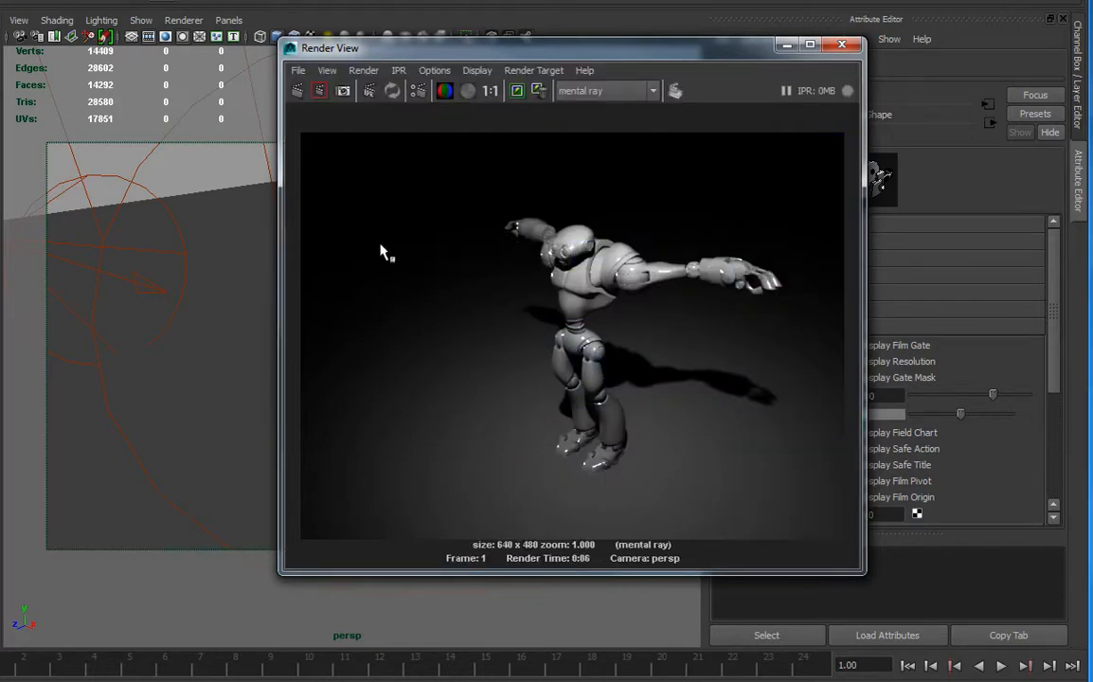
- Render the robot with the second spot light hidden, keep that image, and render again with the light shown to compare
{"action": "left_click", "coordinate": [105, 169]}
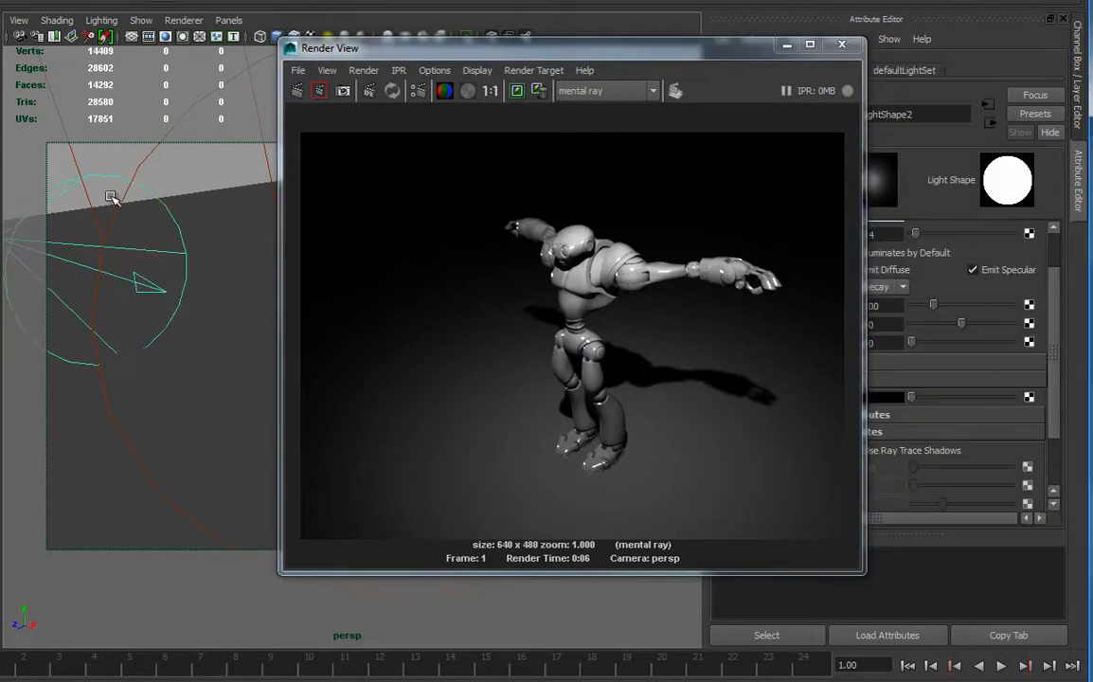
{"action": "left_click", "coordinate": [185, 272]}
{"action": "left_click", "coordinate": [297, 90]}
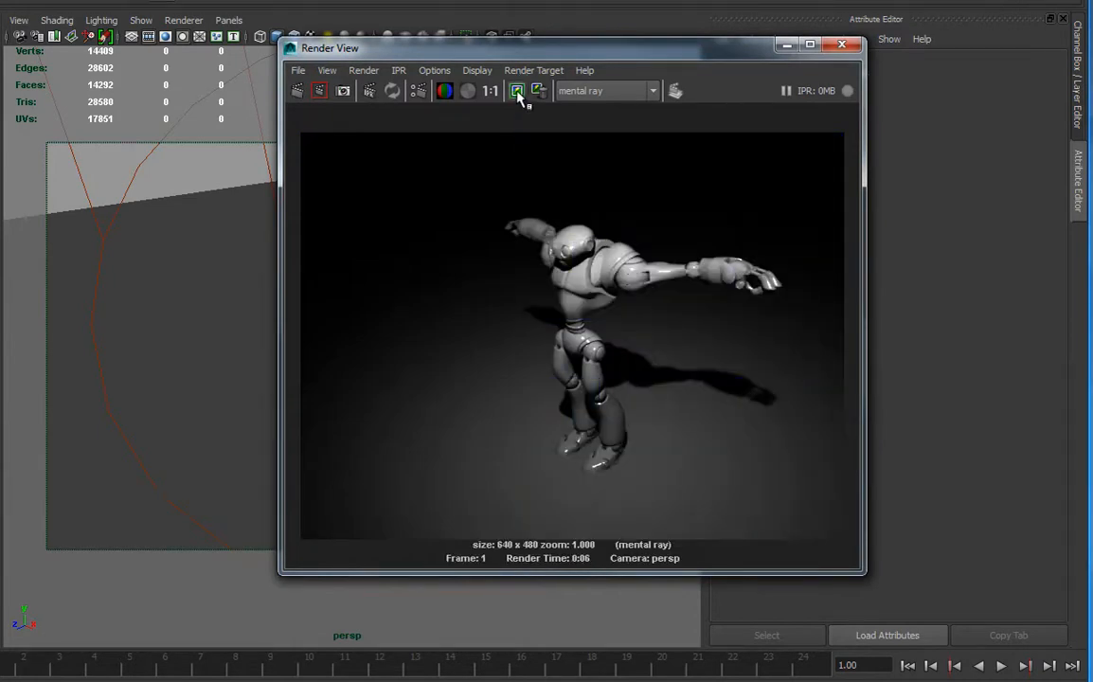
{"action": "left_click", "coordinate": [518, 91]}
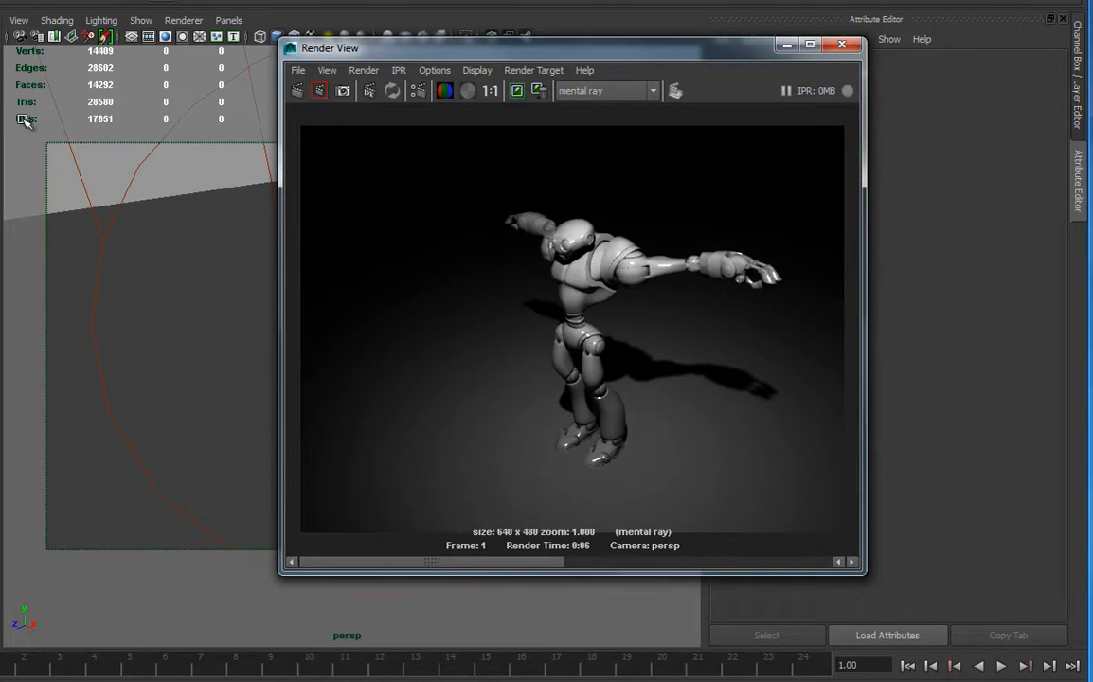
{"action": "left_click", "coordinate": [125, 219]}
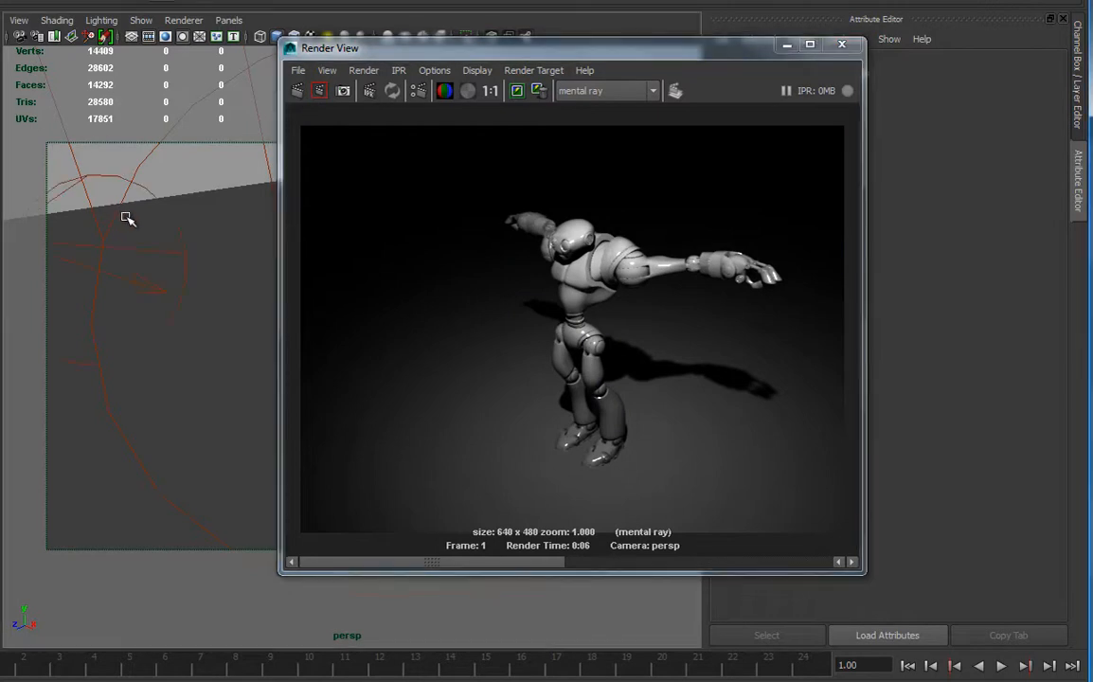
{"action": "left_click", "coordinate": [296, 90]}
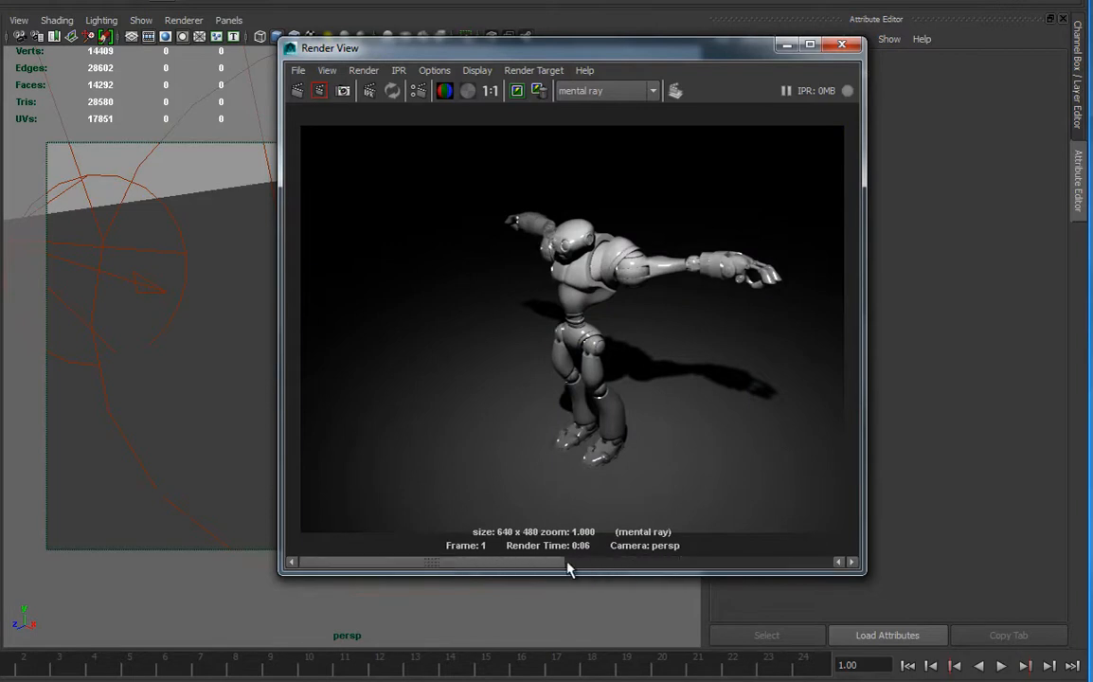
- Turn off Emit Specular for the second spot light, re-render the scene, and minimize the render window
{"action": "left_click", "coordinate": [148, 187]}
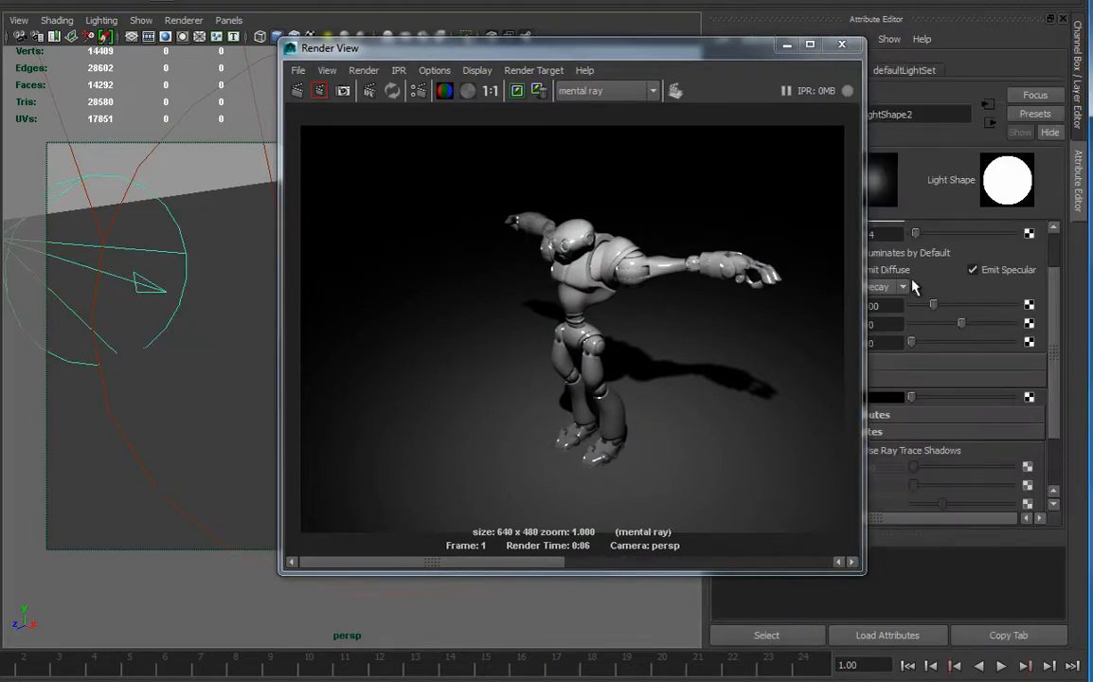
{"action": "left_click_drag", "start_coordinate": [762, 57], "coordinate": [581, 31]}
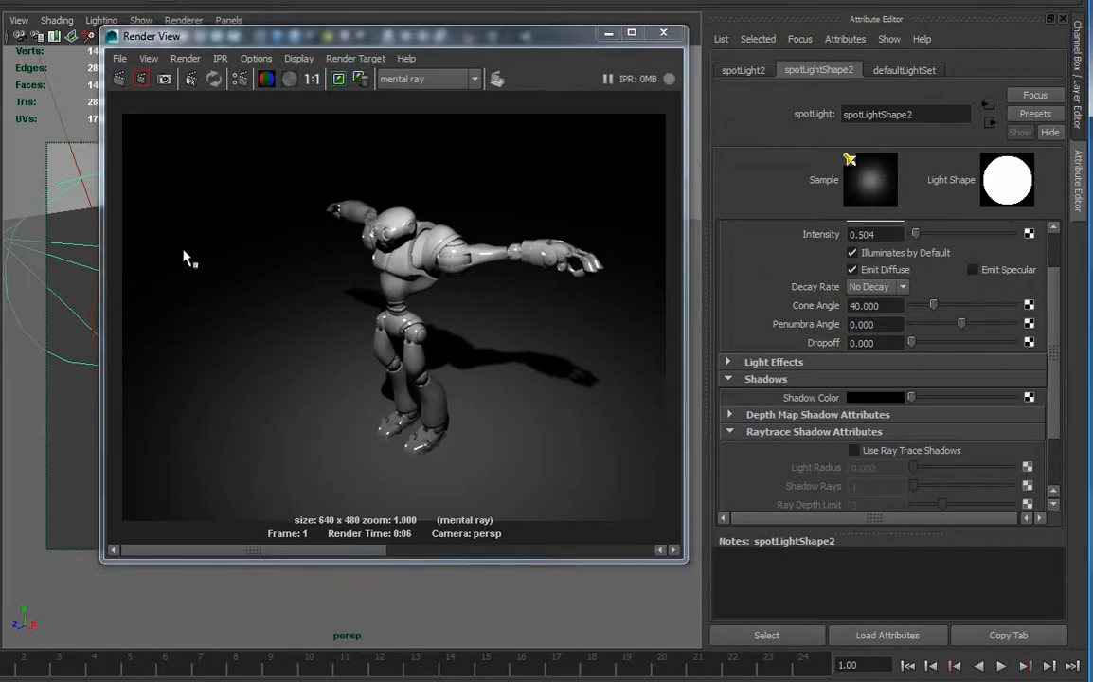
{"action": "left_click", "coordinate": [118, 79]}
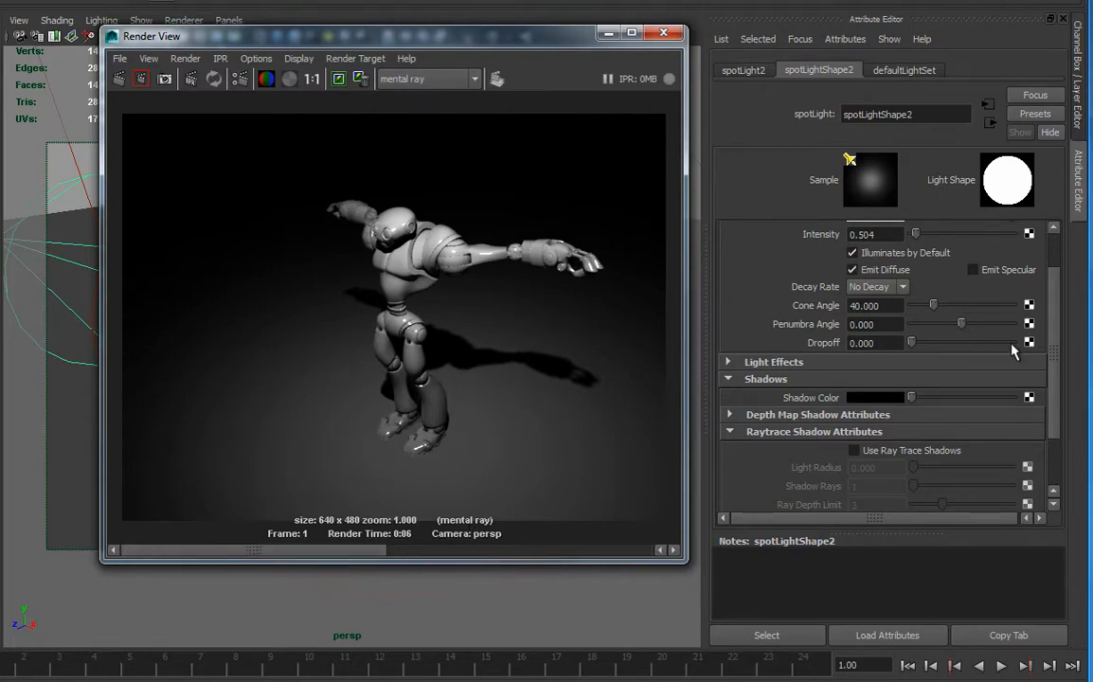
{"action": "scroll", "coordinate": [1058, 351], "scroll_direction": "up", "scroll_amount": 2}
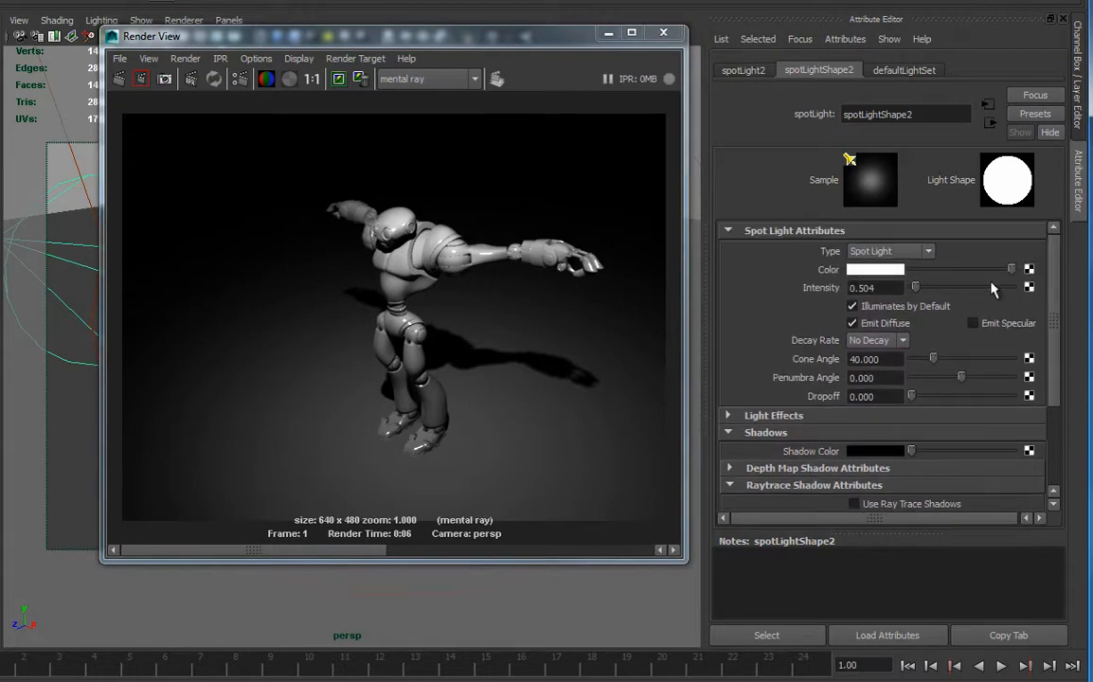
{"action": "left_click", "coordinate": [609, 34]}
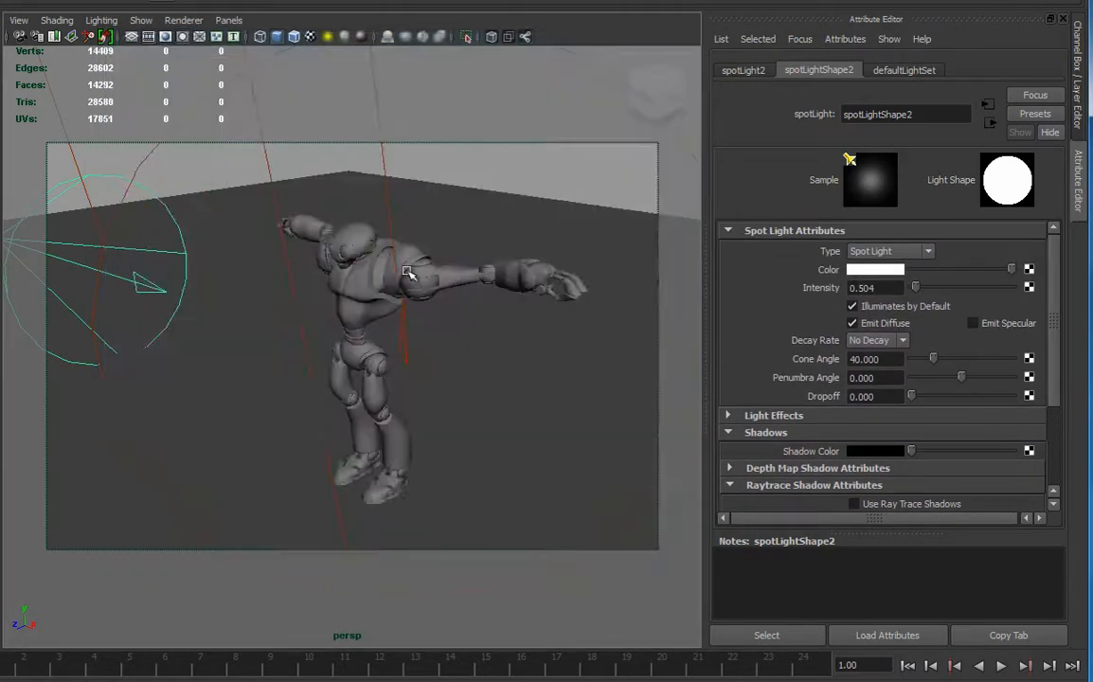
- Create a third spot light and look through it with the robot's head framed
{"action": "left_click", "coordinate": [333, 237]}
{"action": "left_click", "coordinate": [80, 0]}
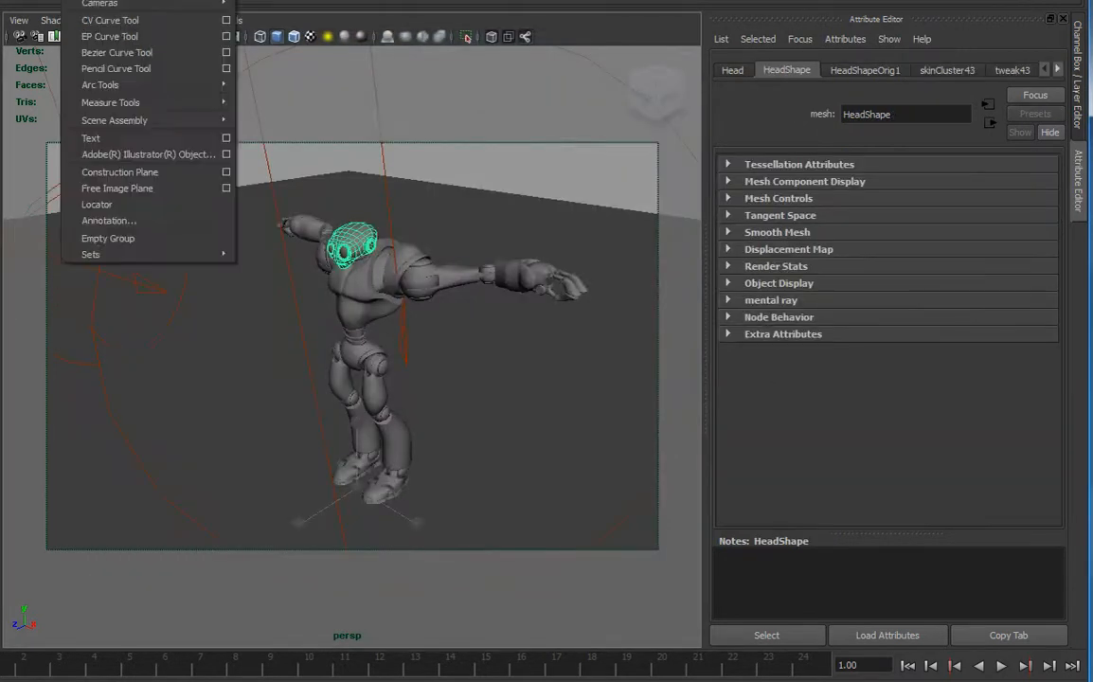
{"action": "mouse_move", "coordinate": [97, 0]}
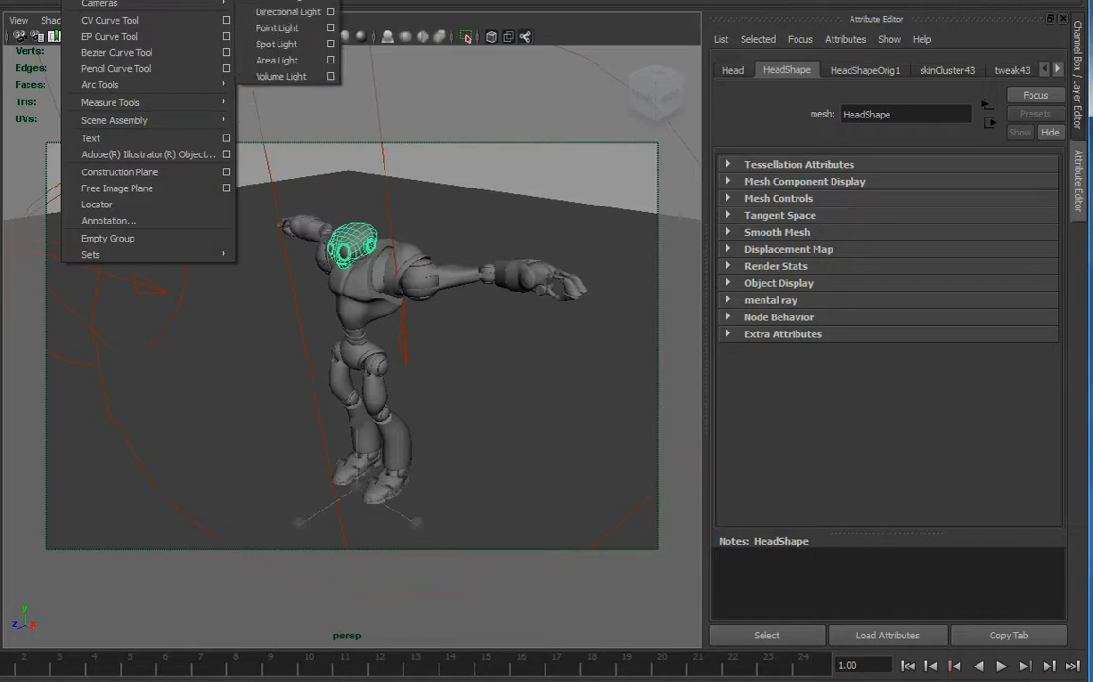
{"action": "left_click", "coordinate": [276, 45]}
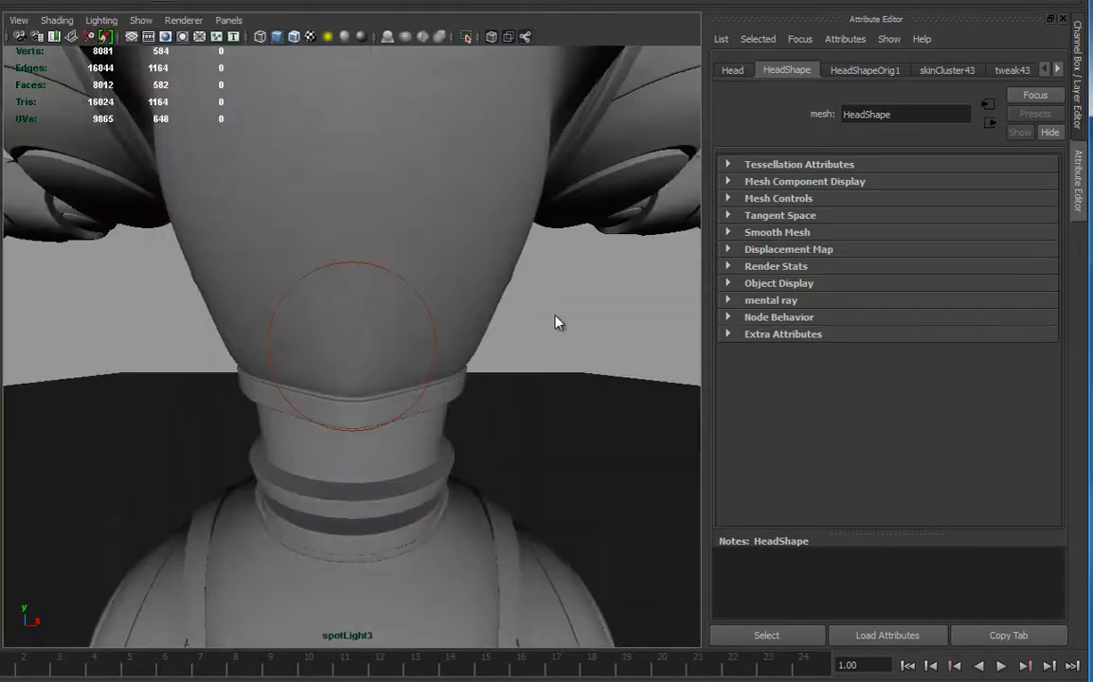
- Pull the third spot light away from the head and orbit it behind the robot, aiming at the figure
{"action": "scroll", "coordinate": [510, 288], "scroll_direction": "down", "scroll_amount": 5}
{"action": "left_click_drag", "start_coordinate": [420, 347], "coordinate": [161, 398], "text": "alt"}
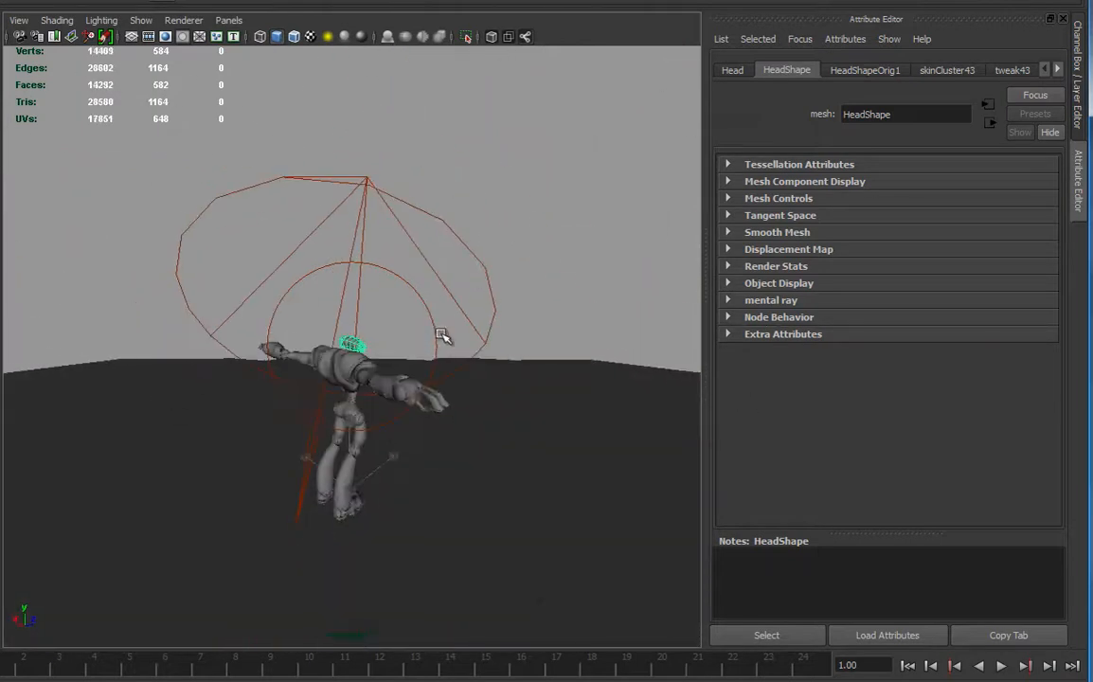
{"action": "left_click_drag", "start_coordinate": [318, 260], "coordinate": [347, 264], "text": "alt"}
{"action": "left_click_drag", "start_coordinate": [350, 339], "coordinate": [373, 254], "text": "alt"}
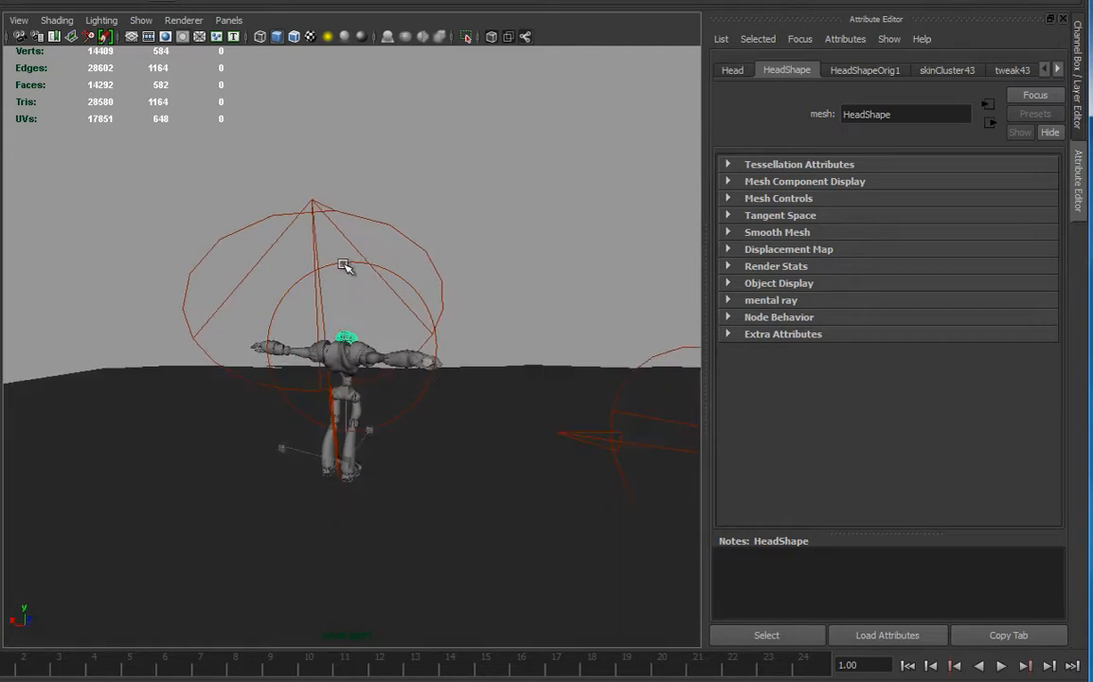
- Select the third spot light, fine-tune its placement behind the robot, and raise its intensity above the default
{"action": "left_click", "coordinate": [346, 268]}
{"action": "left_click_drag", "start_coordinate": [459, 359], "coordinate": [349, 360], "text": "alt"}
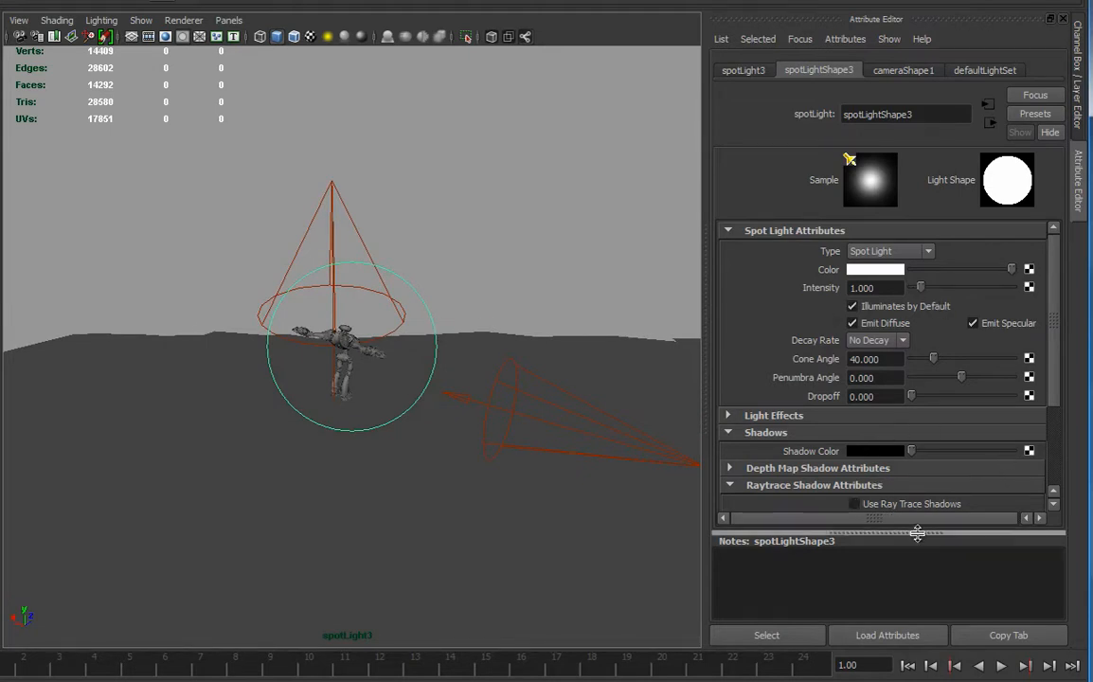
{"action": "left_click_drag", "start_coordinate": [917, 536], "coordinate": [882, 614]}
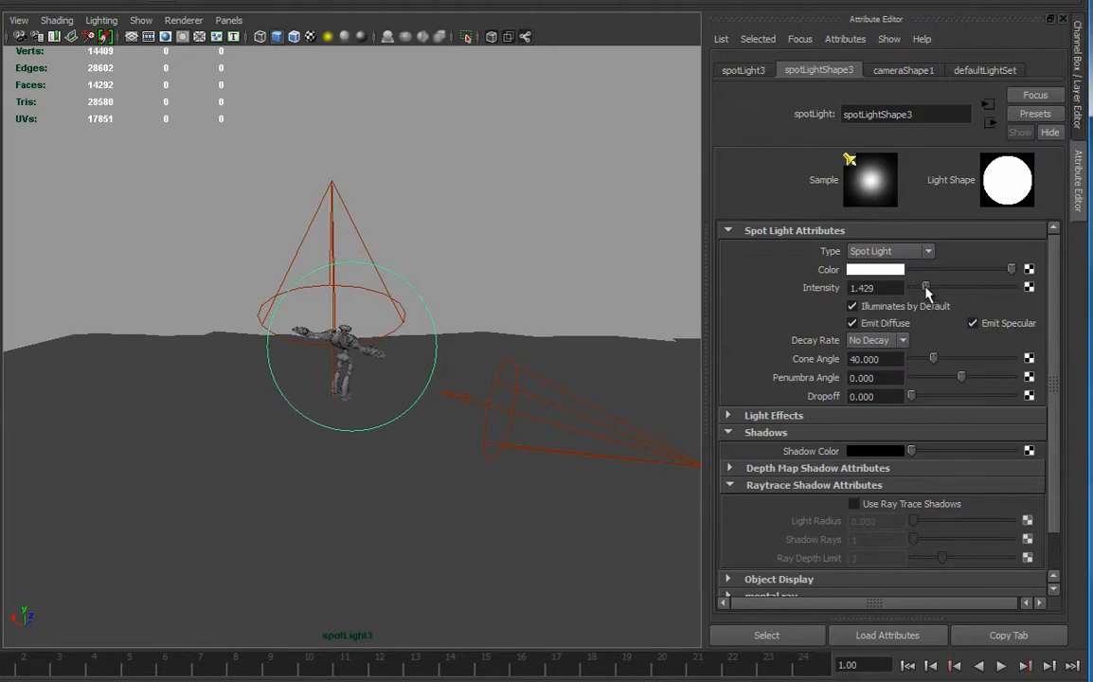
{"action": "left_click_drag", "start_coordinate": [929, 290], "coordinate": [933, 291]}
- Select the first spot light and set its intensity to 500000
{"action": "left_click", "coordinate": [352, 212]}
{"action": "left_click_drag", "start_coordinate": [1011, 287], "coordinate": [995, 288]}
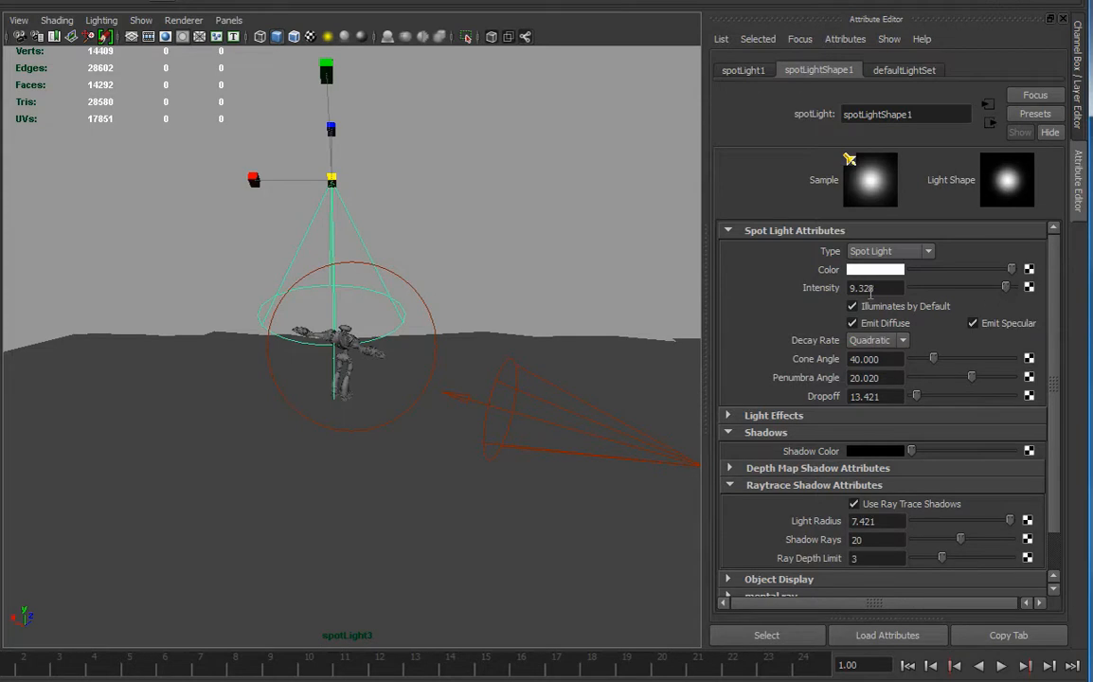
{"action": "left_click", "coordinate": [886, 288]}
{"action": "type", "text": "5000000"}
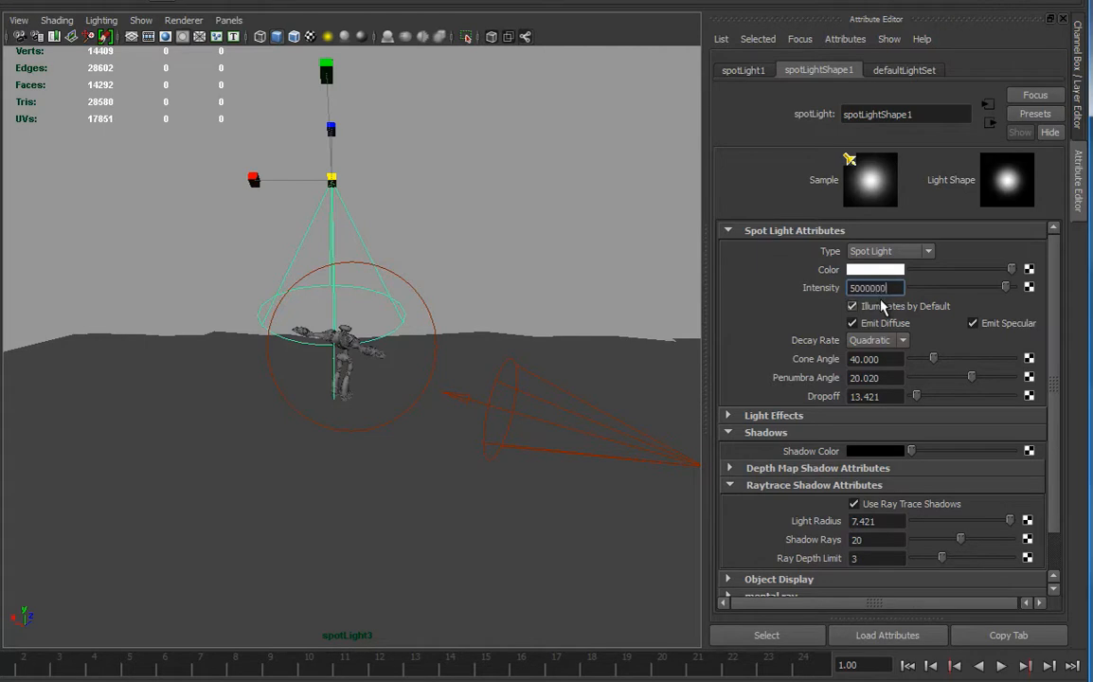
{"action": "key", "text": "Return"}
- Keep the previous render, render the scene with the third spot light, and compare the two images
{"action": "left_click", "coordinate": [332, 2]}
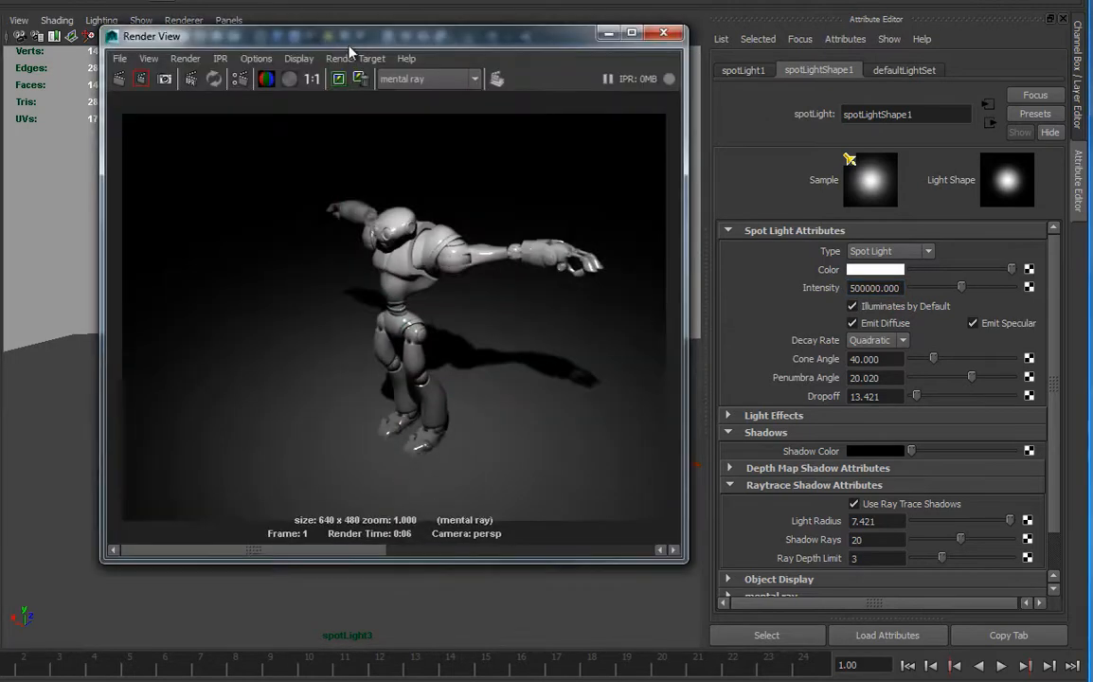
{"action": "left_click_drag", "start_coordinate": [348, 51], "coordinate": [630, 31]}
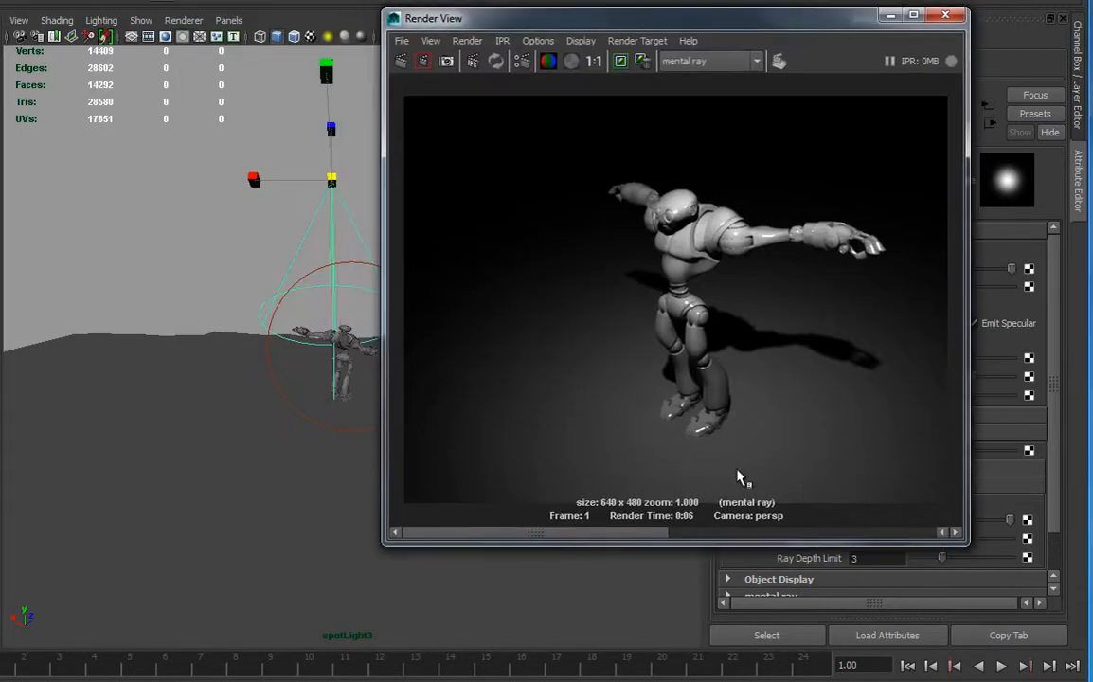
{"action": "left_click", "coordinate": [620, 62]}
{"action": "left_click", "coordinate": [406, 62]}
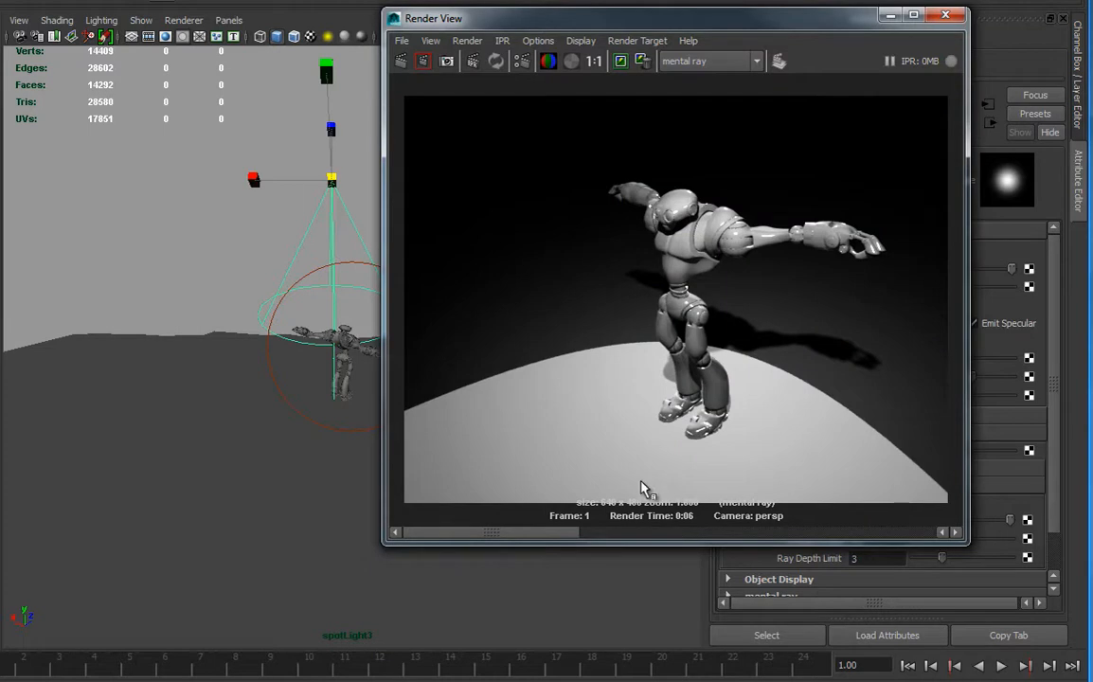
{"action": "left_click_drag", "start_coordinate": [560, 539], "coordinate": [615, 535]}
{"action": "left_click_drag", "start_coordinate": [612, 531], "coordinate": [567, 530]}
- Try breaking the light link between the first spot light and the floor plane, and re-render the scene
{"action": "left_click", "coordinate": [343, 281]}
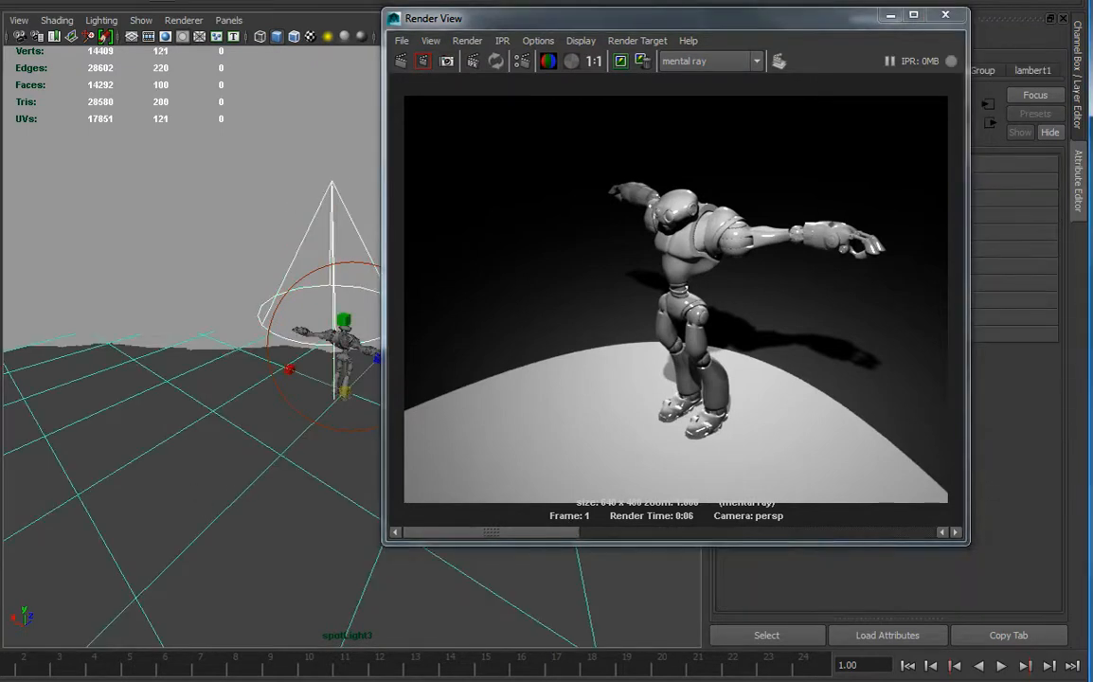
{"action": "left_click", "coordinate": [251, 1]}
{"action": "left_click", "coordinate": [269, 93]}
{"action": "left_click", "coordinate": [424, 61]}
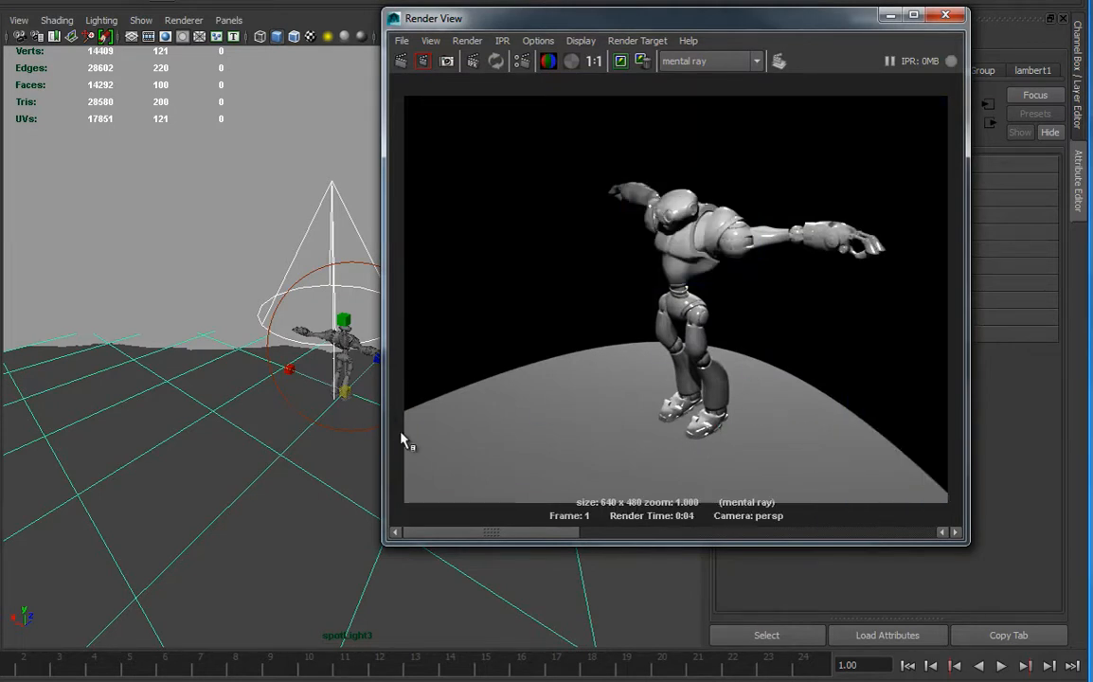
- Restore the light link between the first spot light and the floor plane
{"action": "left_click_drag", "start_coordinate": [506, 22], "coordinate": [790, 51]}
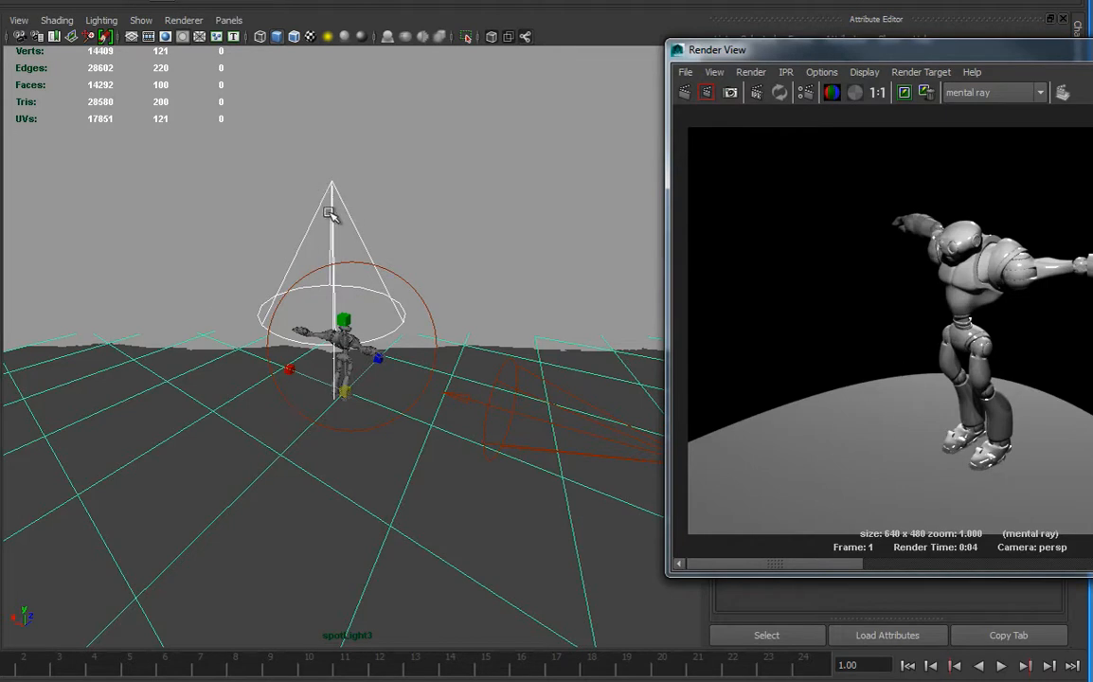
{"action": "left_click", "coordinate": [223, 1]}
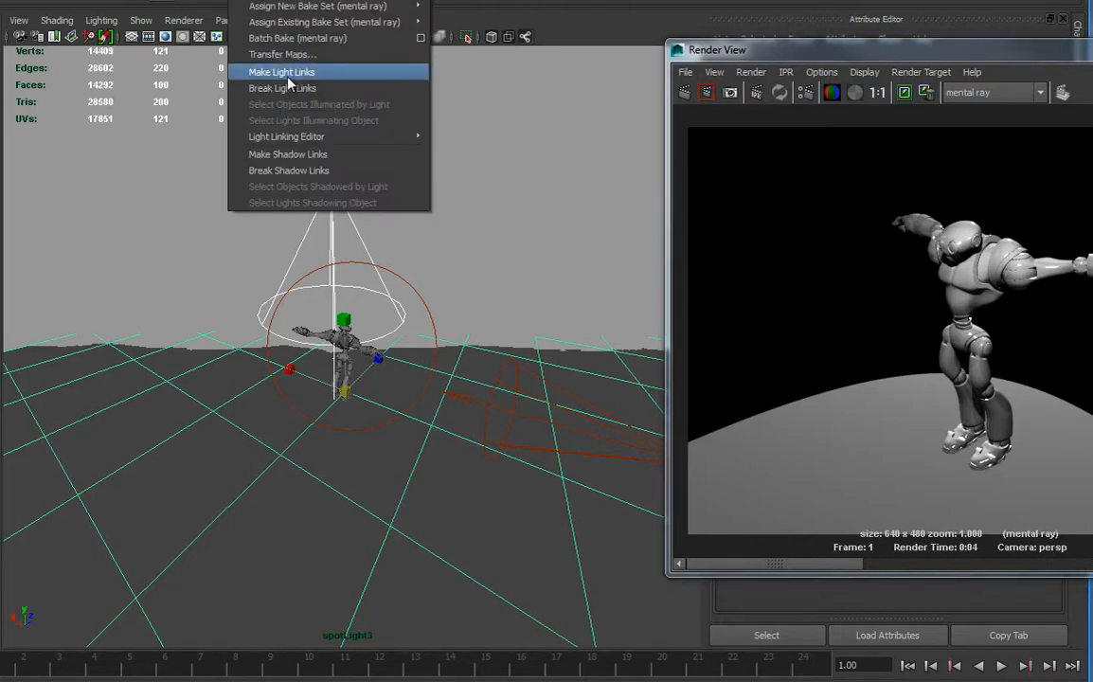
{"action": "left_click", "coordinate": [259, 68]}
- Select the third spot light with the floor plane and break the light link between them
{"action": "left_click", "coordinate": [435, 315]}
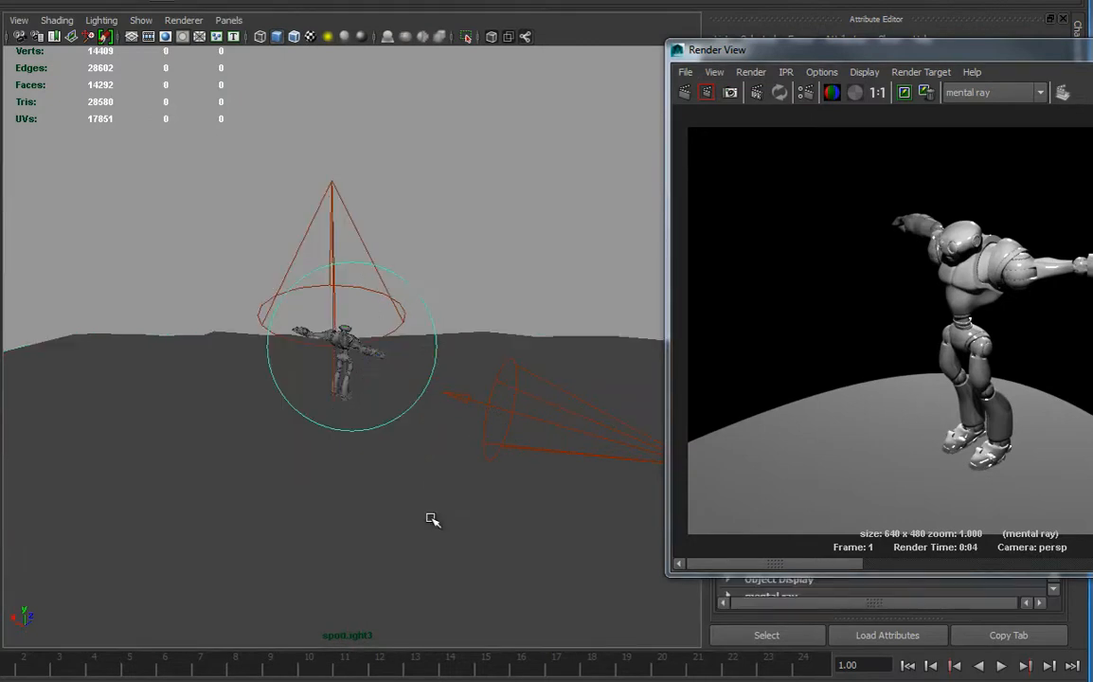
{"action": "left_click", "coordinate": [227, 1]}
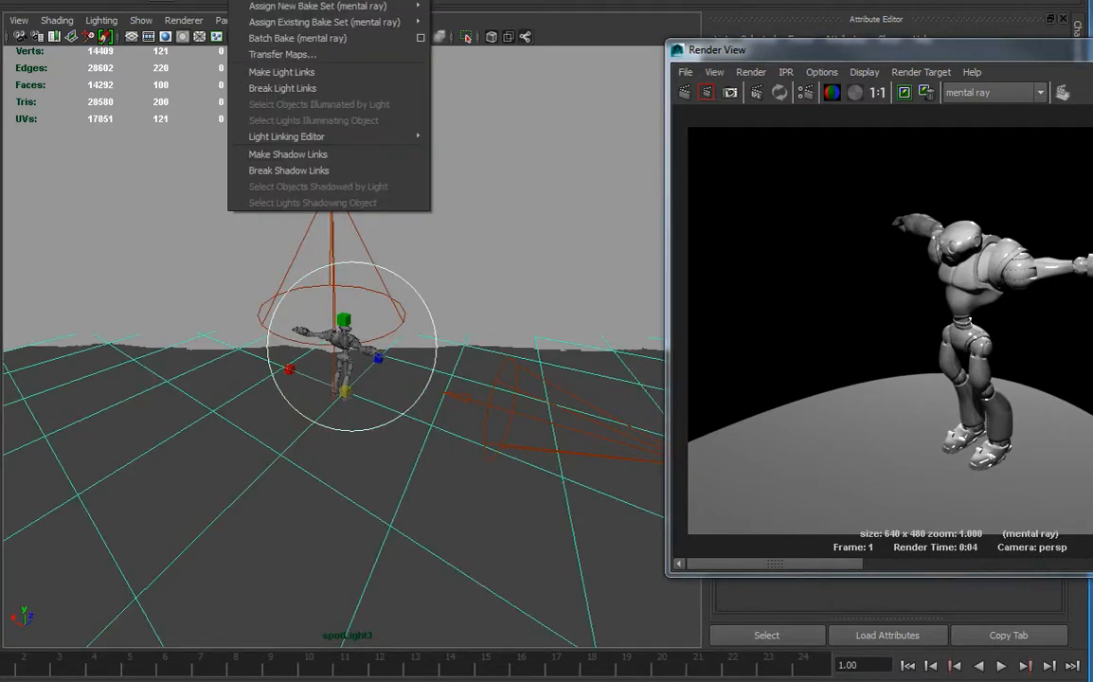
{"action": "left_click", "coordinate": [261, 88]}
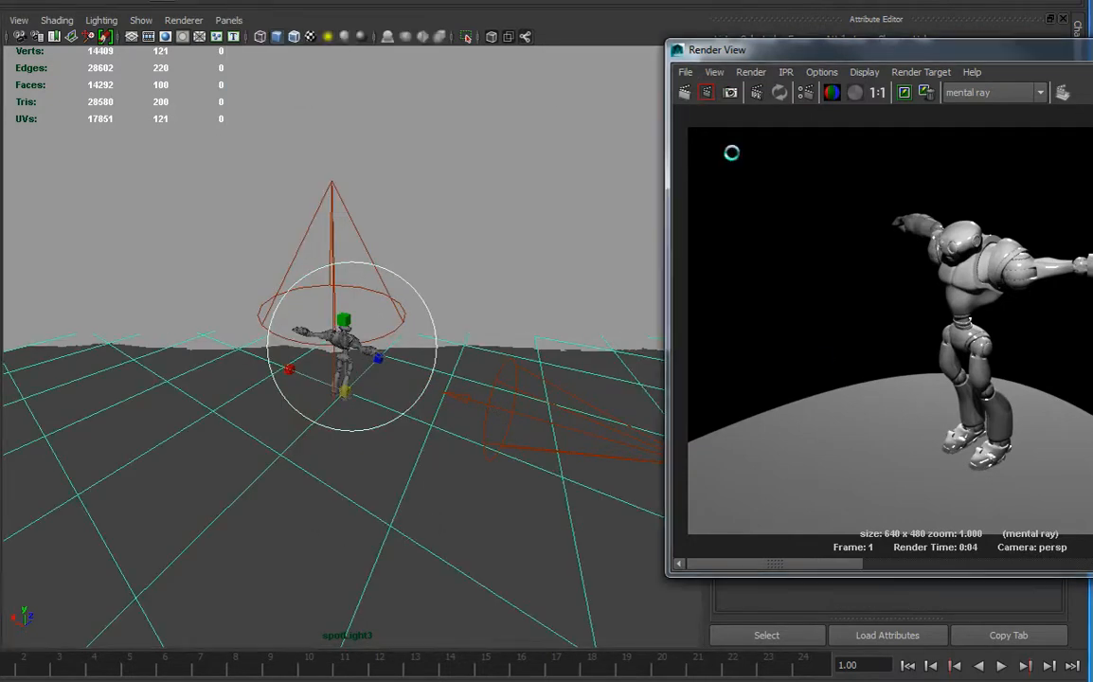
- Re-render the scene with the floor unlinked from the third spot light, and return the viewport to the persp camera
{"action": "left_click", "coordinate": [685, 92]}
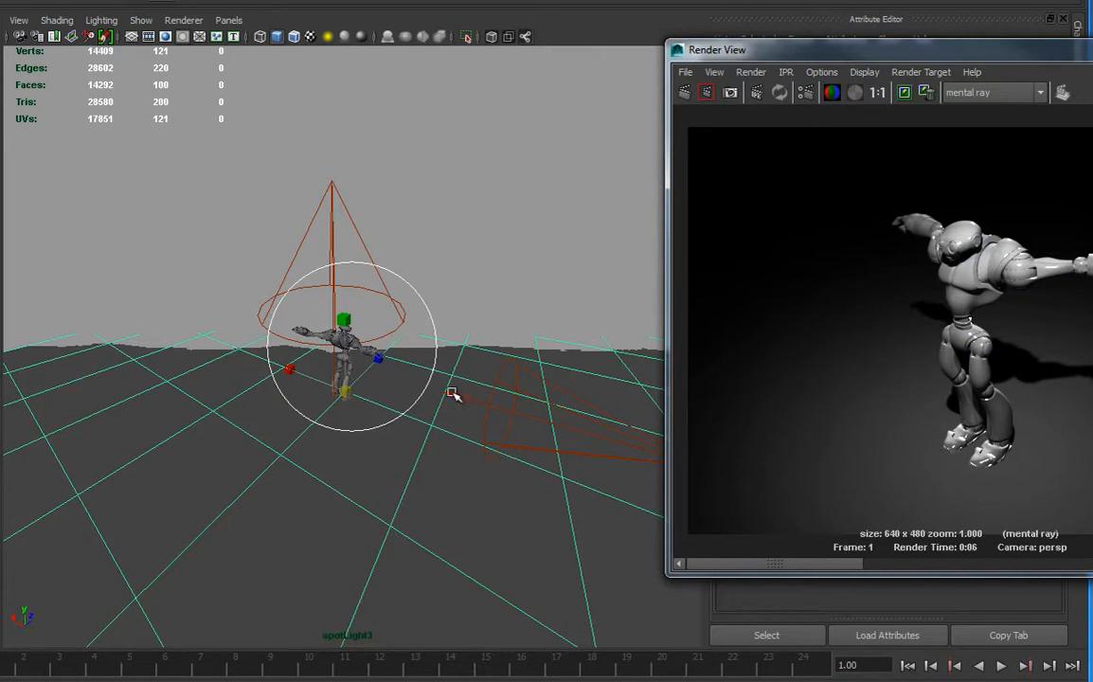
{"action": "key", "text": "space"}
{"action": "left_click_drag", "start_coordinate": [539, 309], "coordinate": [537, 269]}
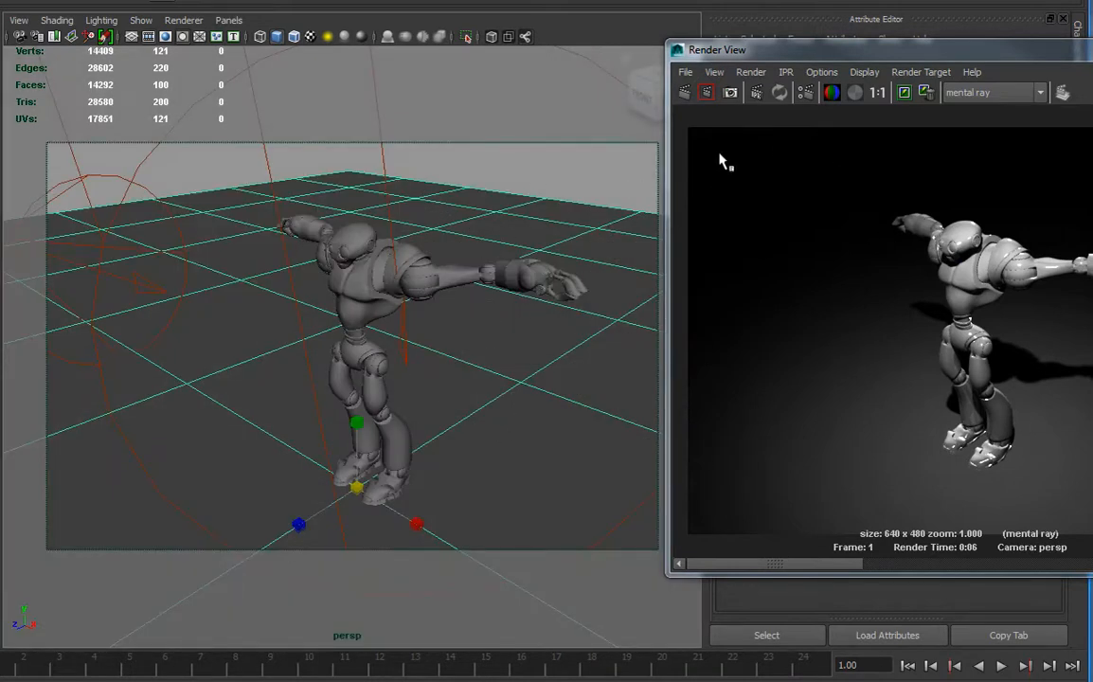
- Set the persp camera's environment background color to white and re-render the scene
{"action": "left_click", "coordinate": [19, 20]}
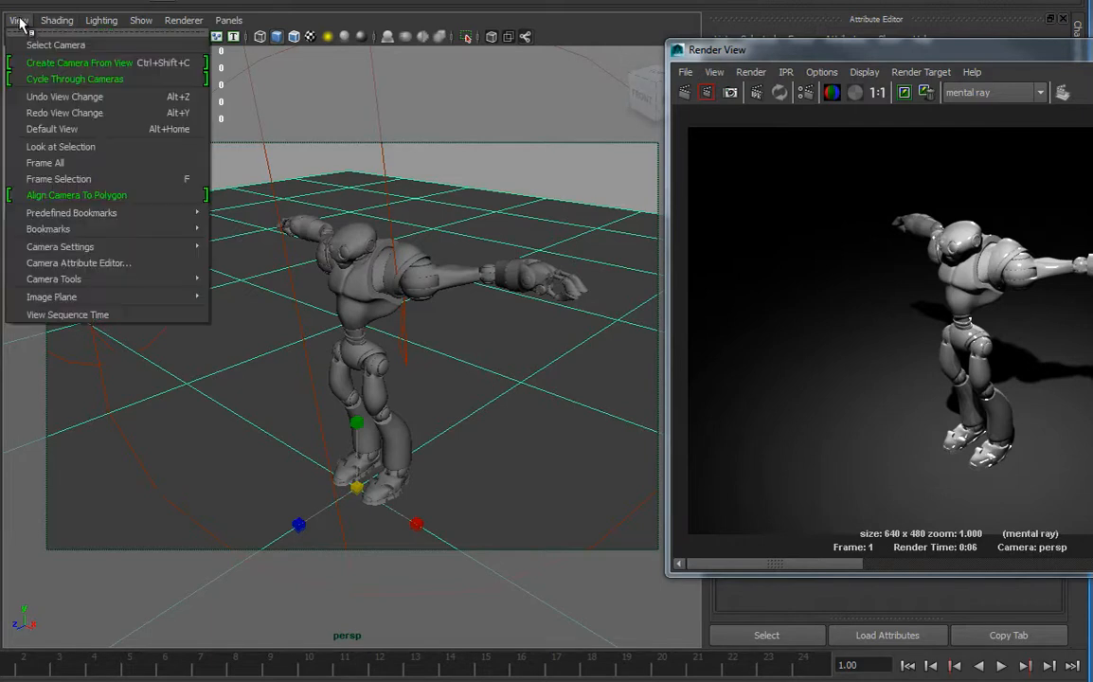
{"action": "left_click", "coordinate": [79, 262]}
{"action": "left_click_drag", "start_coordinate": [919, 59], "coordinate": [282, 33]}
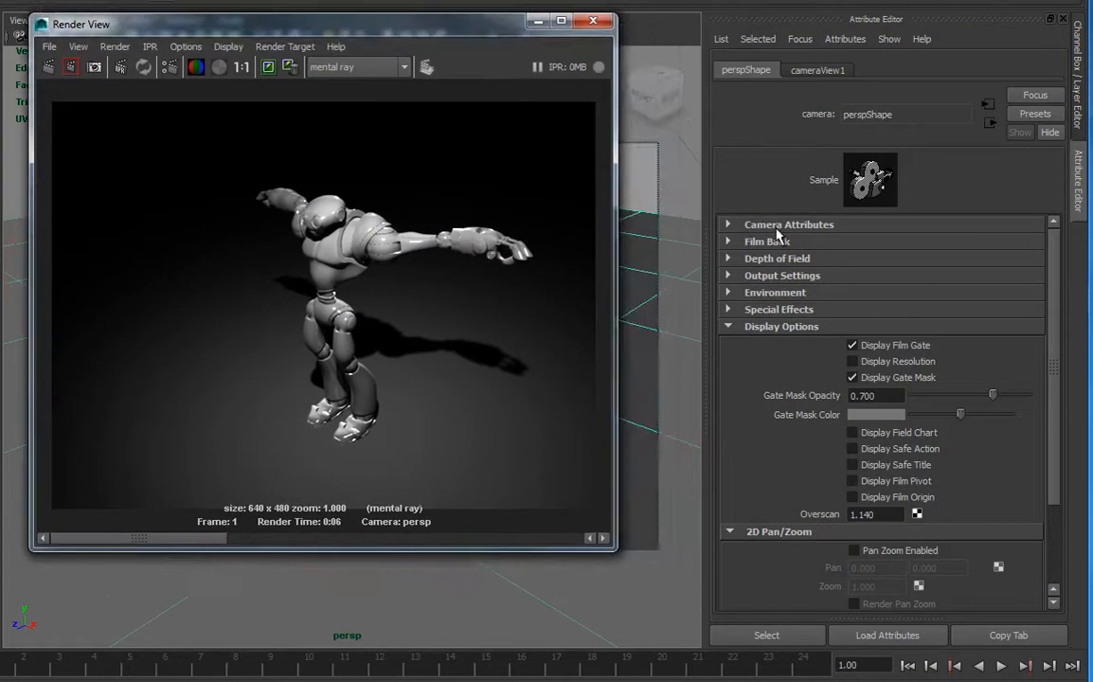
{"action": "left_click", "coordinate": [772, 327]}
{"action": "left_click", "coordinate": [775, 276]}
{"action": "left_click", "coordinate": [777, 275]}
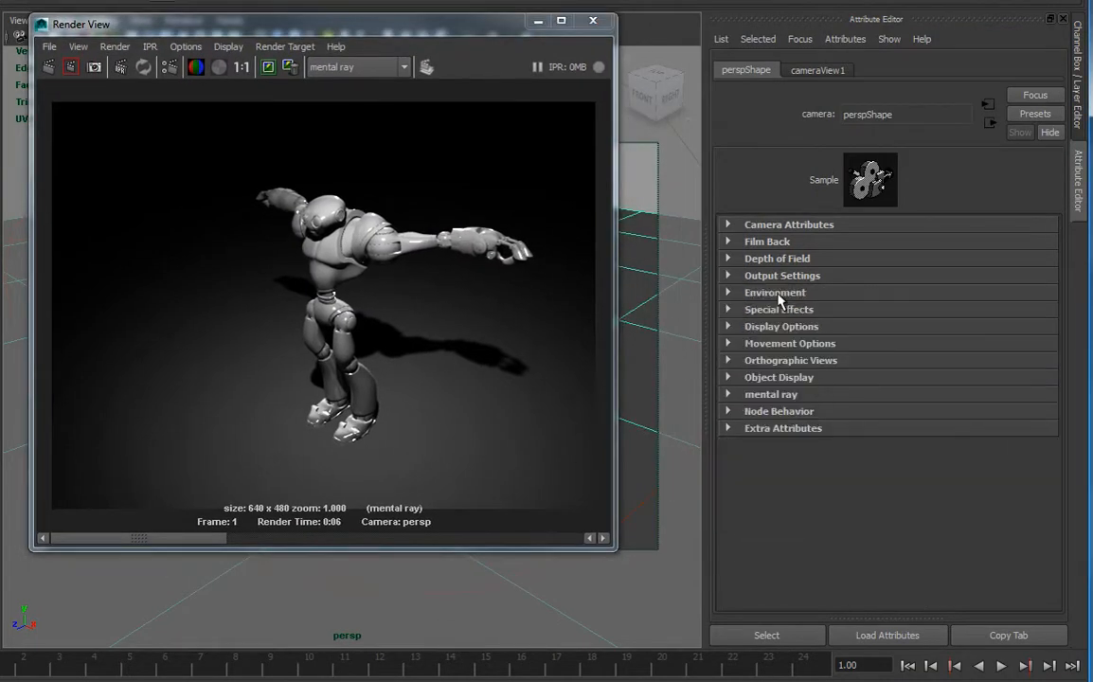
{"action": "left_click", "coordinate": [778, 294]}
{"action": "left_click_drag", "start_coordinate": [914, 312], "coordinate": [1033, 317]}
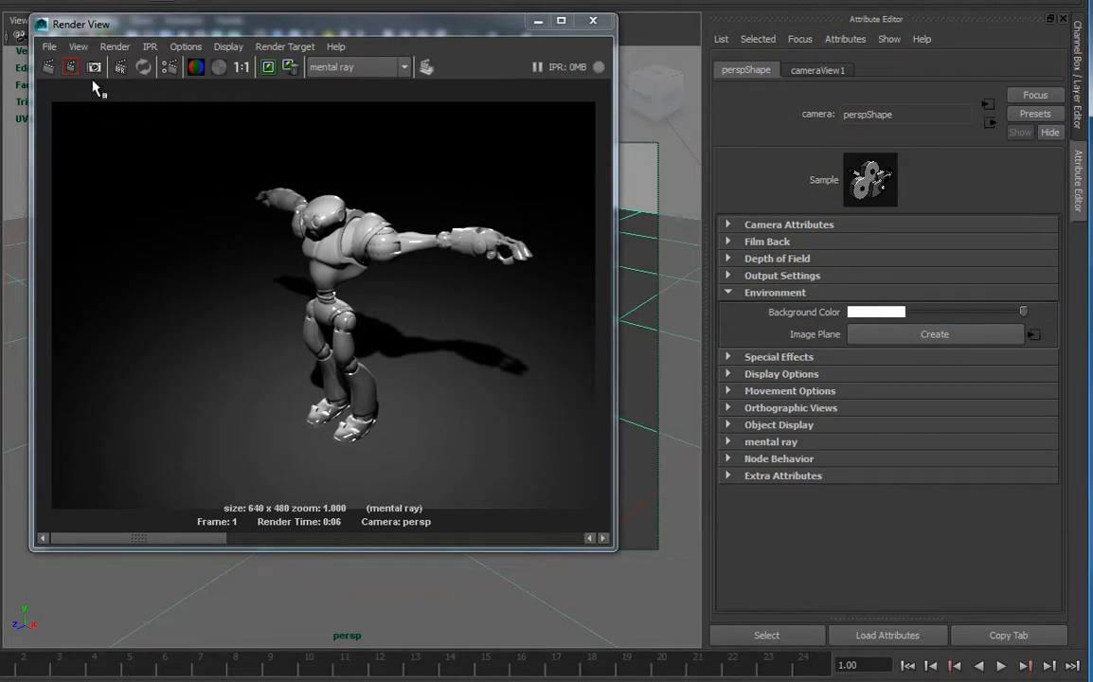
{"action": "left_click", "coordinate": [48, 67]}
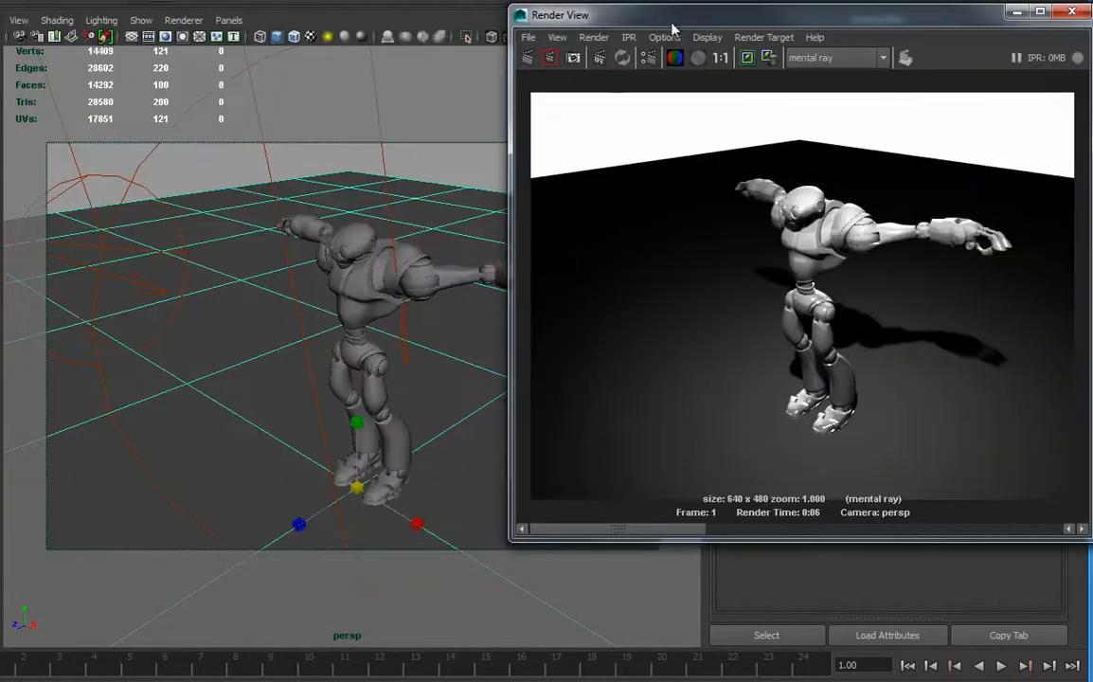
{"action": "left_click_drag", "start_coordinate": [672, 29], "coordinate": [818, 24]}
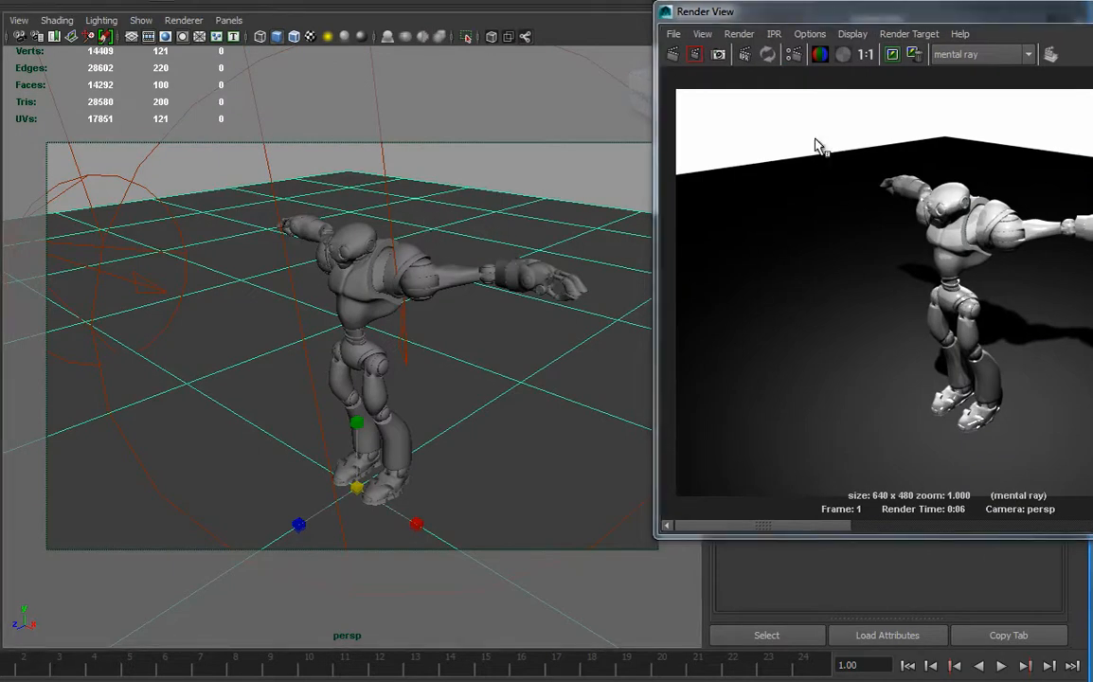
- Assign a Use Background material to the floor plane
{"action": "right_click_drag", "start_coordinate": [431, 211], "coordinate": [541, 640]}
{"action": "left_click", "coordinate": [546, 640]}
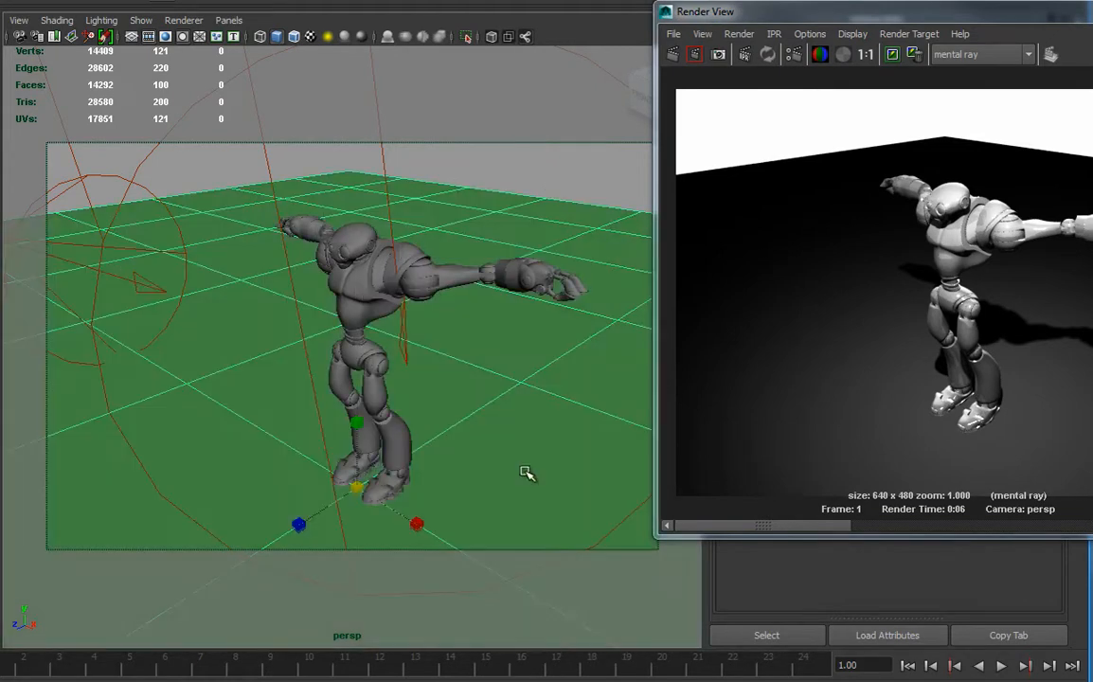
{"action": "left_click_drag", "start_coordinate": [874, 15], "coordinate": [130, 71]}
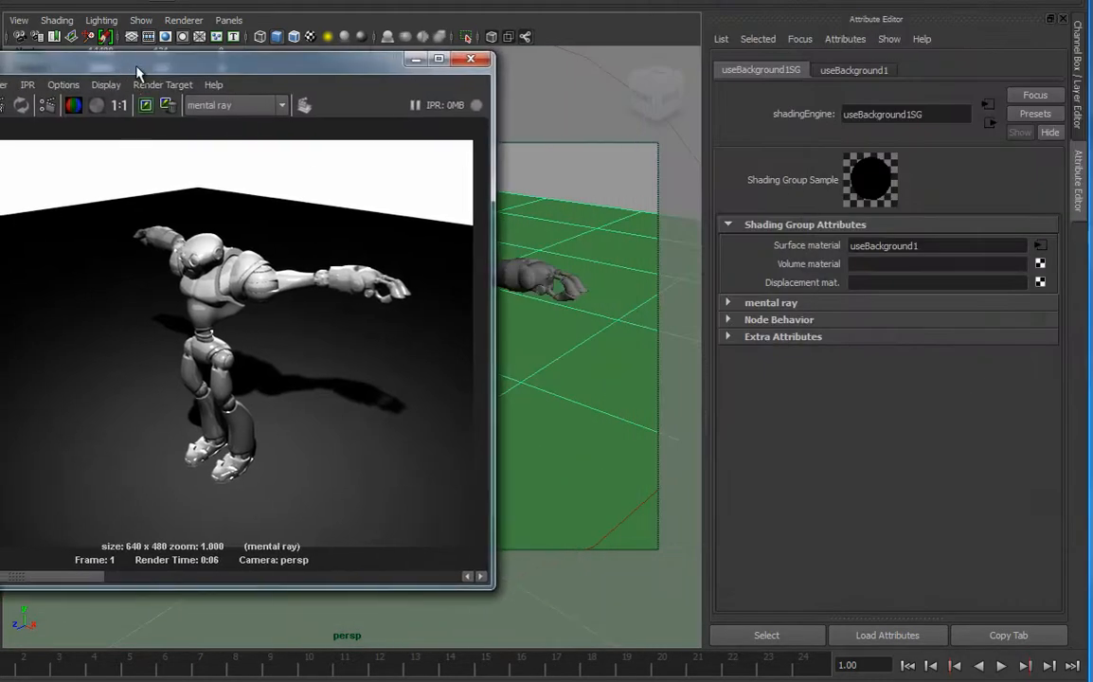
- Set the Use Background material's reflectivity and reflection limit to 0, then re-render the scene and close the render window
{"action": "left_click", "coordinate": [851, 71]}
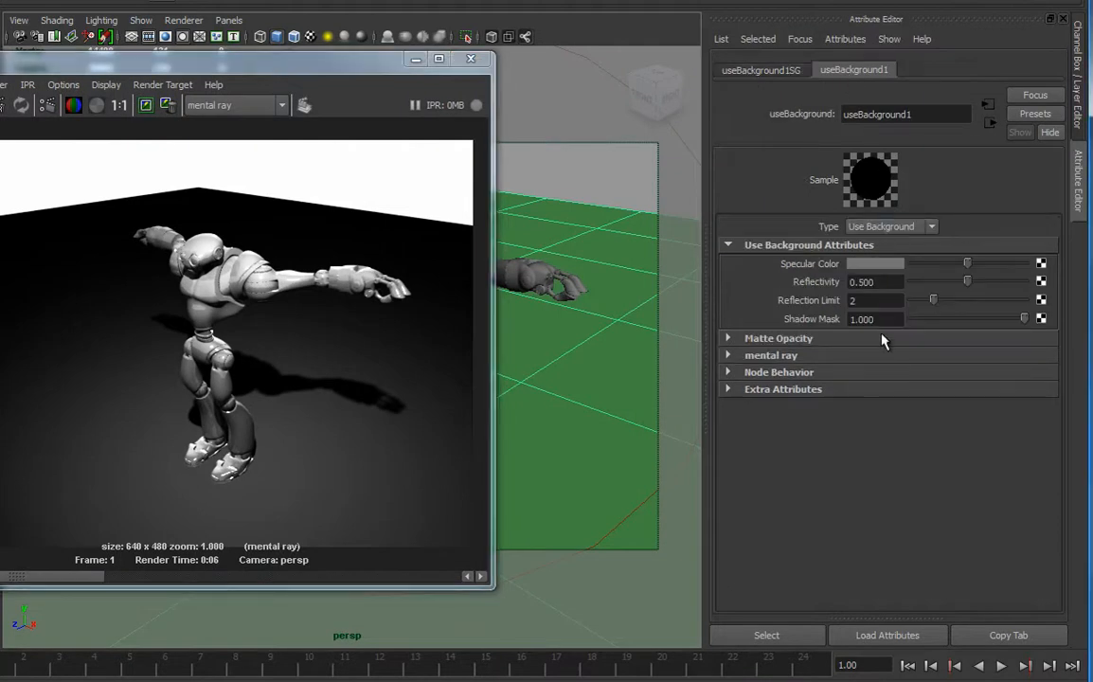
{"action": "left_click_drag", "start_coordinate": [967, 281], "coordinate": [908, 300]}
{"action": "left_click_drag", "start_coordinate": [274, 74], "coordinate": [487, 70]}
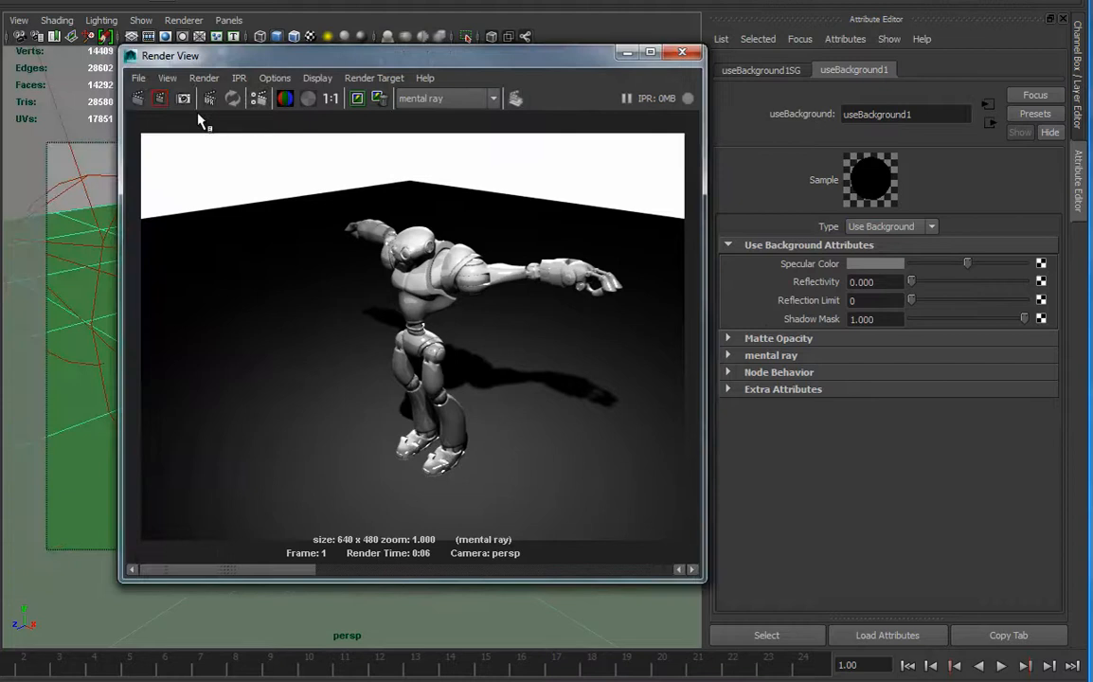
{"action": "left_click", "coordinate": [137, 99]}
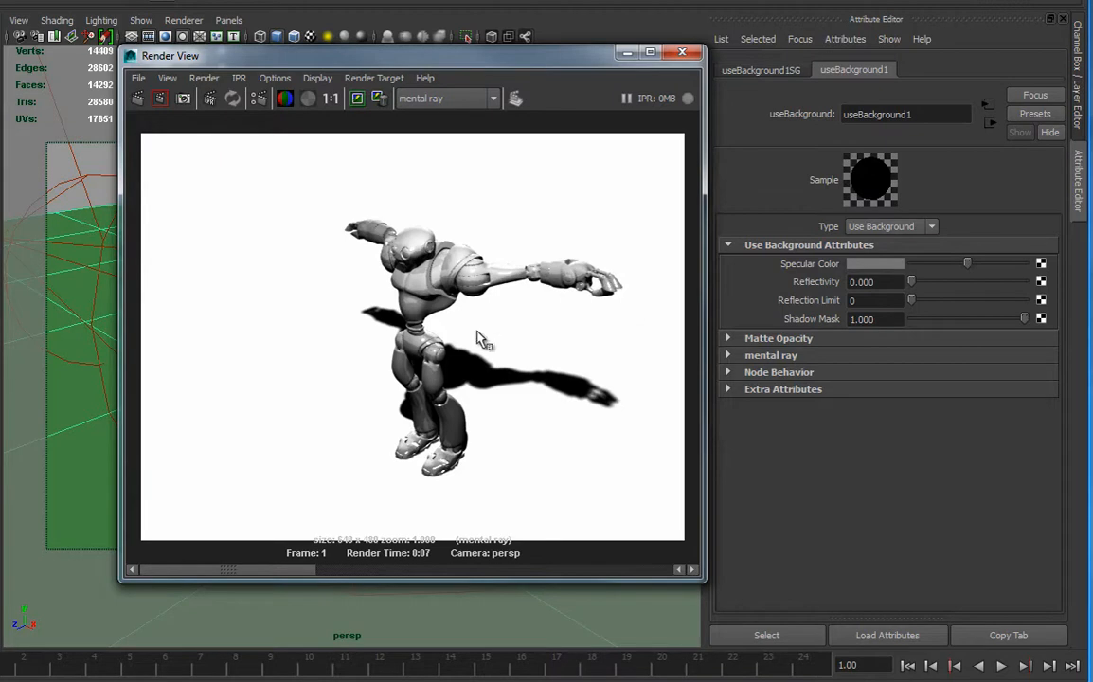
{"action": "left_click_drag", "start_coordinate": [545, 64], "coordinate": [764, 68]}
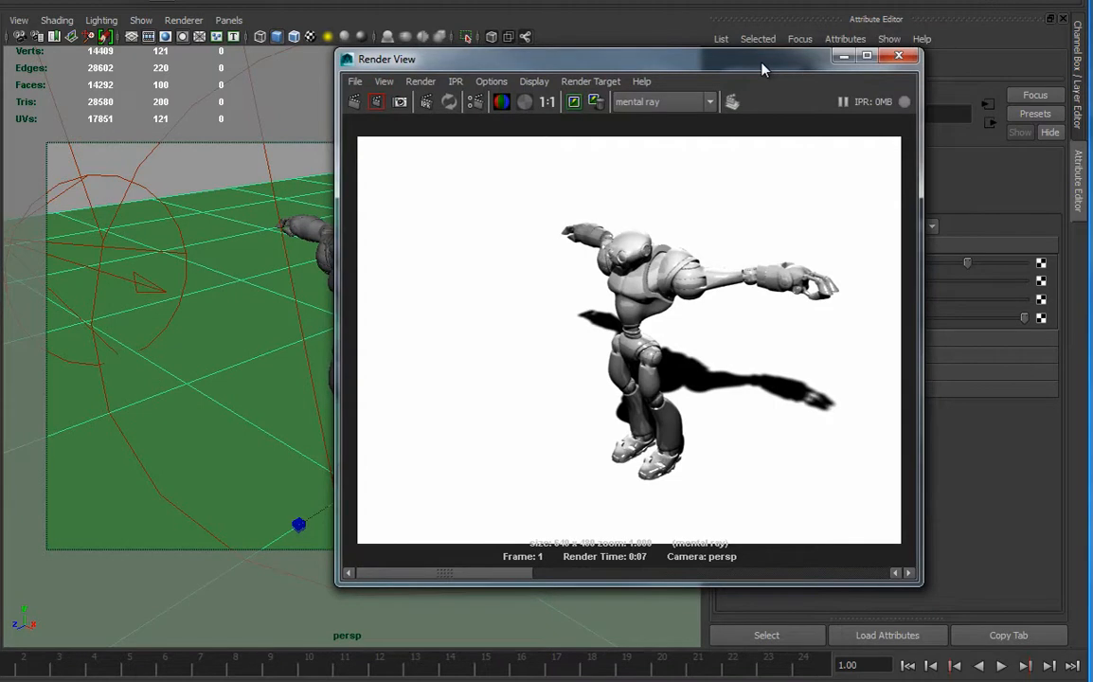
{"action": "left_click", "coordinate": [899, 56]}
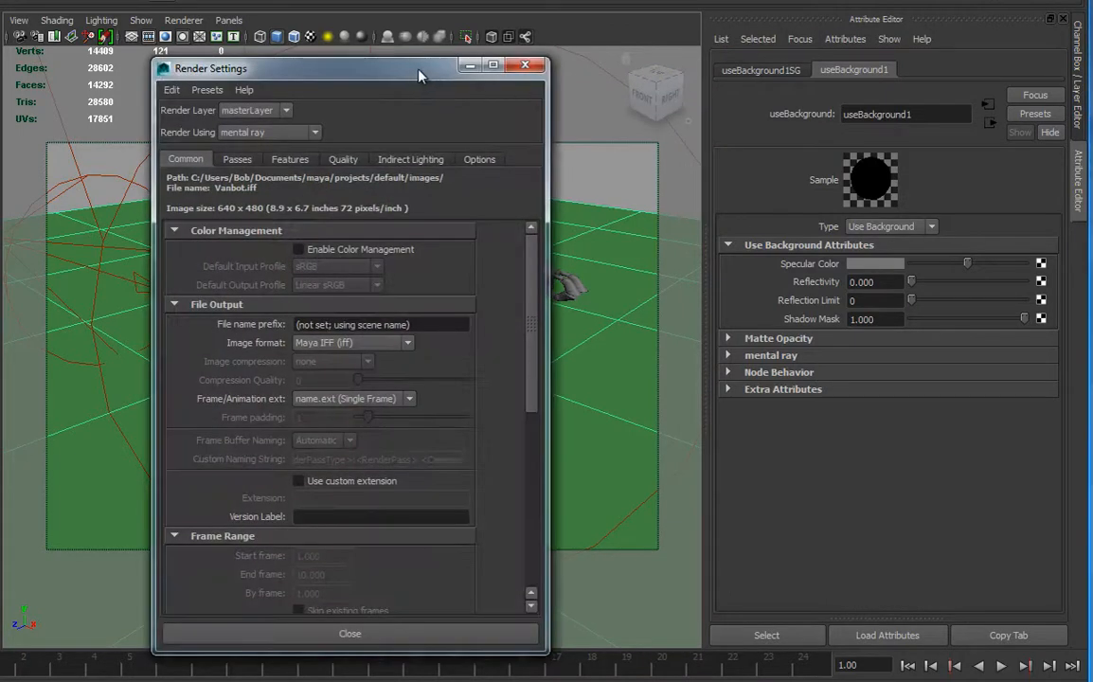
- In the render settings, set the image format to Targa (tga), the frame/animation extension to name.#.ext and the frame padding to 3
{"action": "left_click_drag", "start_coordinate": [414, 76], "coordinate": [520, 74]}
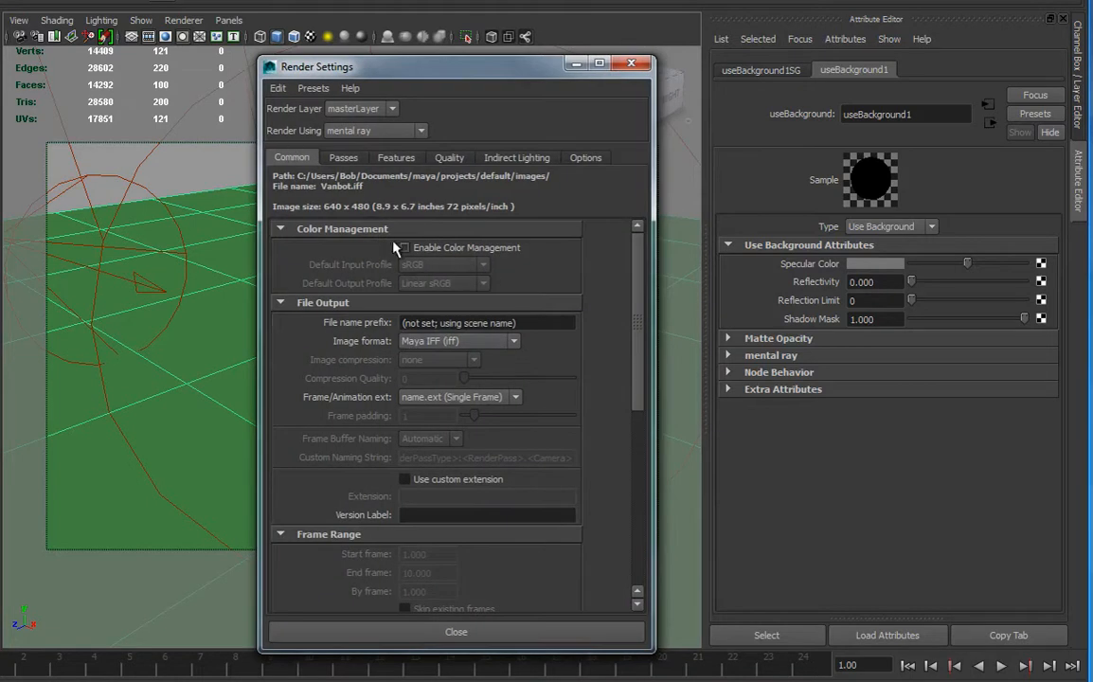
{"action": "left_click", "coordinate": [431, 342]}
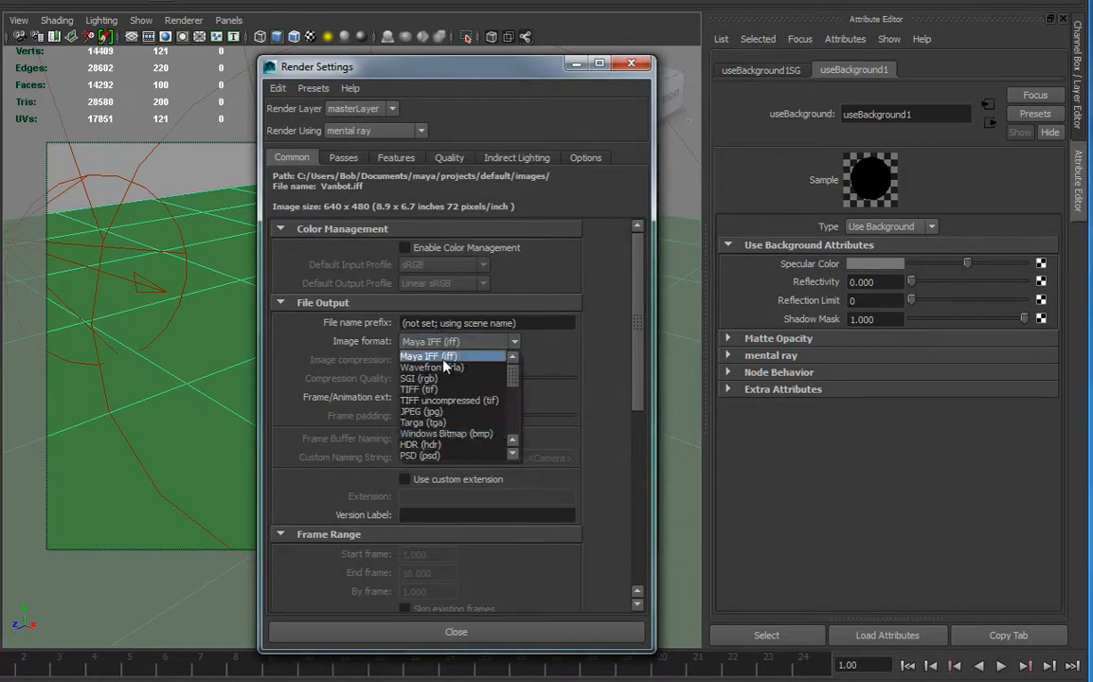
{"action": "left_click", "coordinate": [429, 422]}
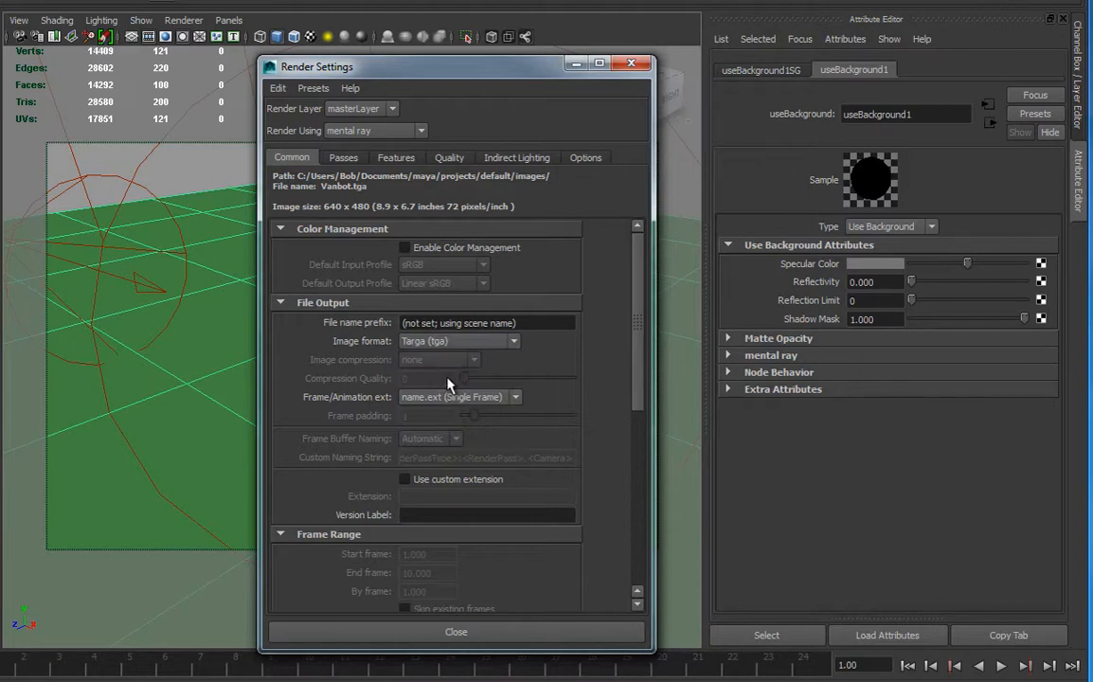
{"action": "left_click", "coordinate": [474, 396]}
{"action": "left_click", "coordinate": [437, 441]}
{"action": "left_click_drag", "start_coordinate": [479, 414], "coordinate": [499, 420]}
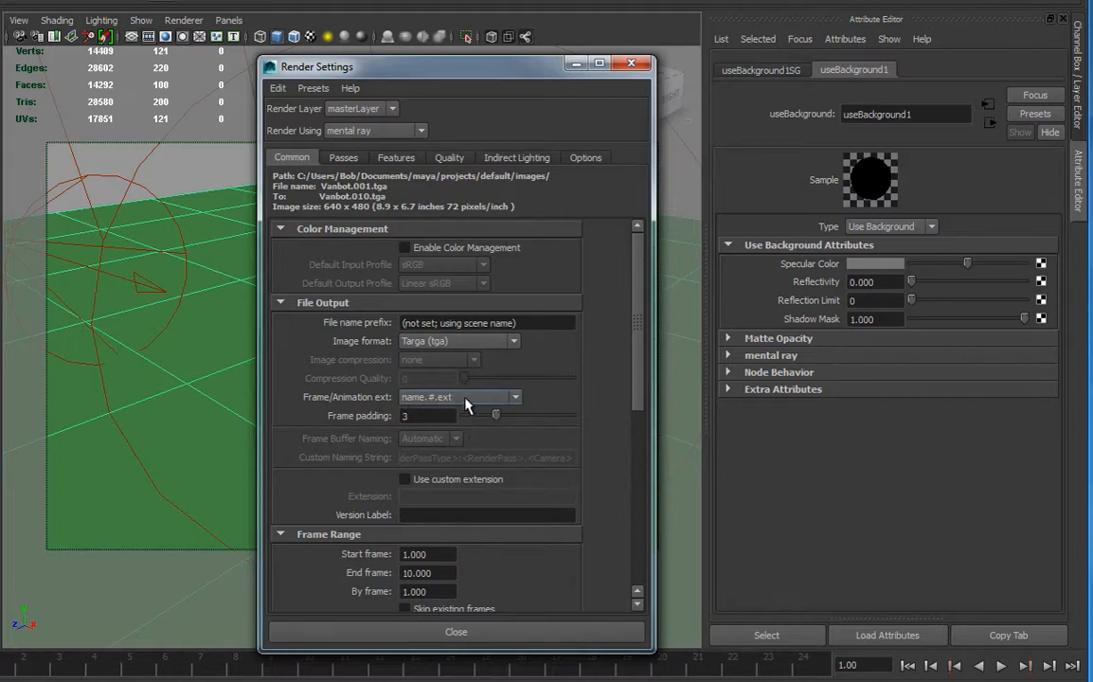
- Set the render frame range's end frame to 24 and look through the image size presets
{"action": "scroll", "coordinate": [471, 431], "scroll_direction": "down", "scroll_amount": 3}
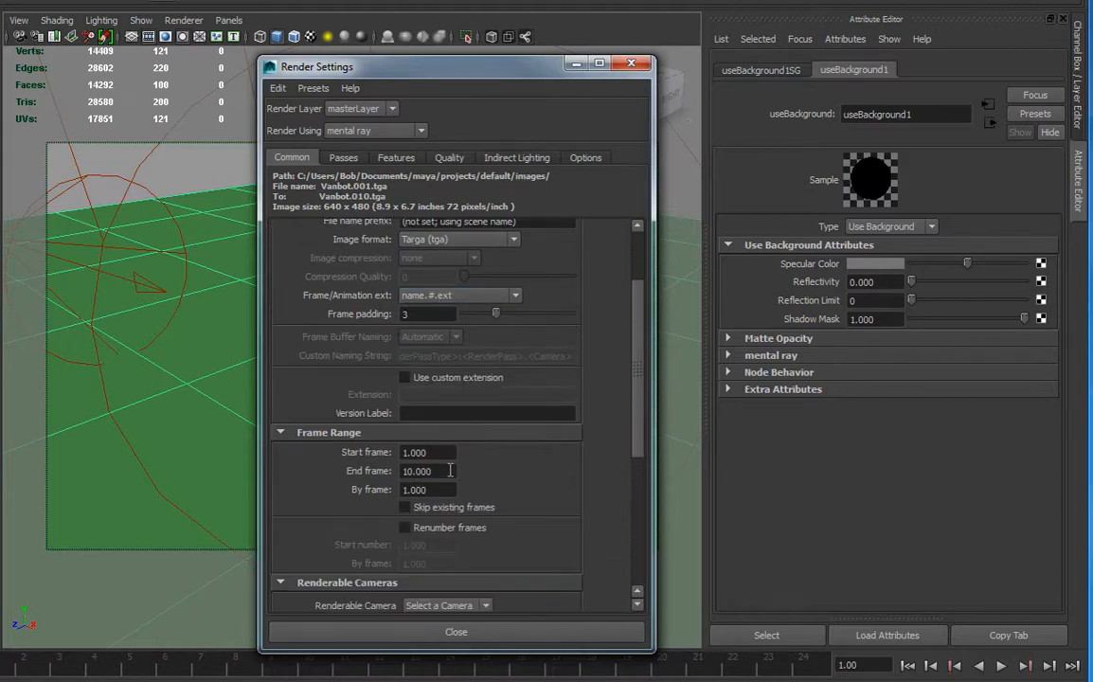
{"action": "double_click", "coordinate": [450, 471]}
{"action": "type", "text": "24"}
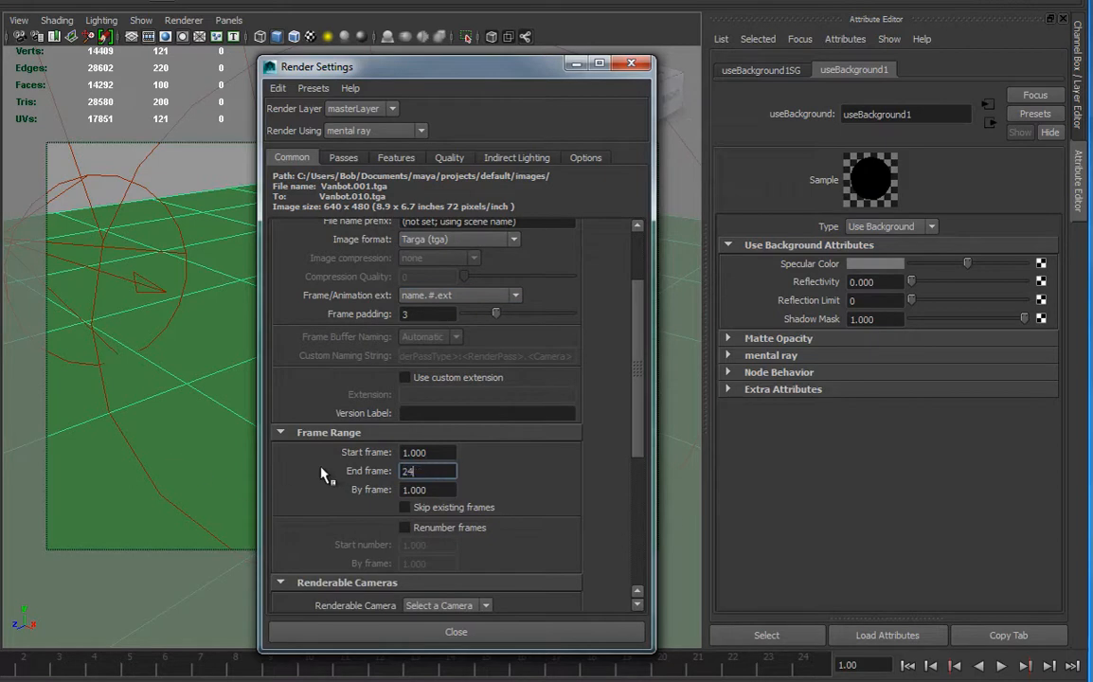
{"action": "scroll", "coordinate": [526, 389], "scroll_direction": "down", "scroll_amount": 8}
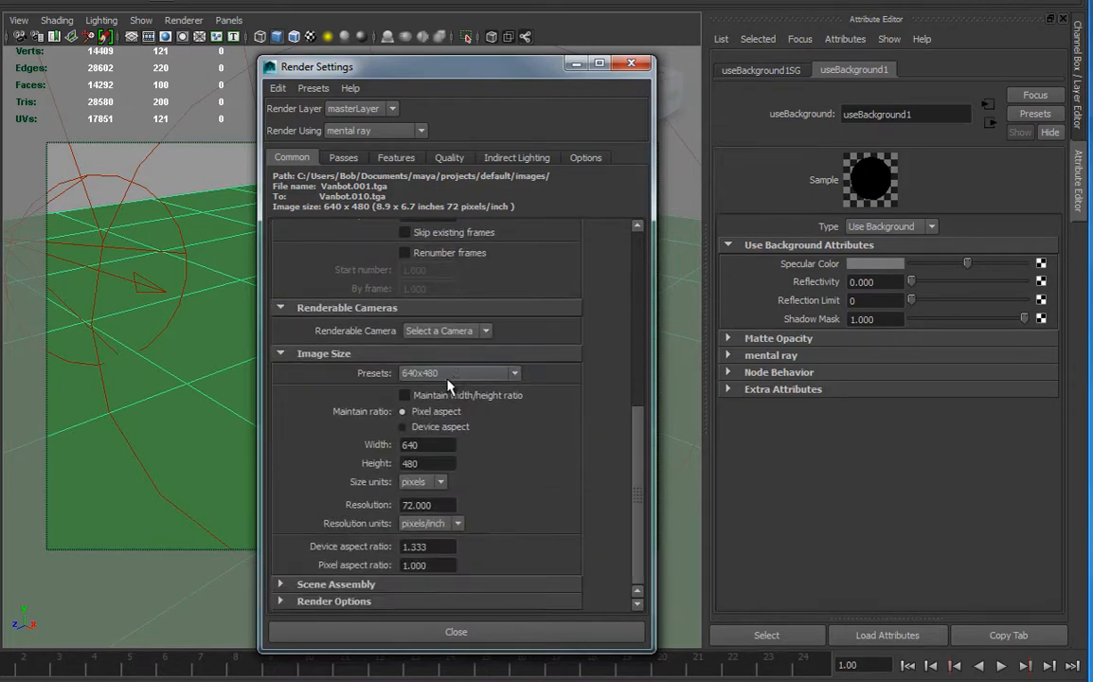
{"action": "left_click", "coordinate": [453, 375]}
{"action": "left_click", "coordinate": [452, 377]}
- Load a render settings preset that raises the Unified Sampling quality to 0.60, and close the render settings
{"action": "left_click", "coordinate": [450, 157]}
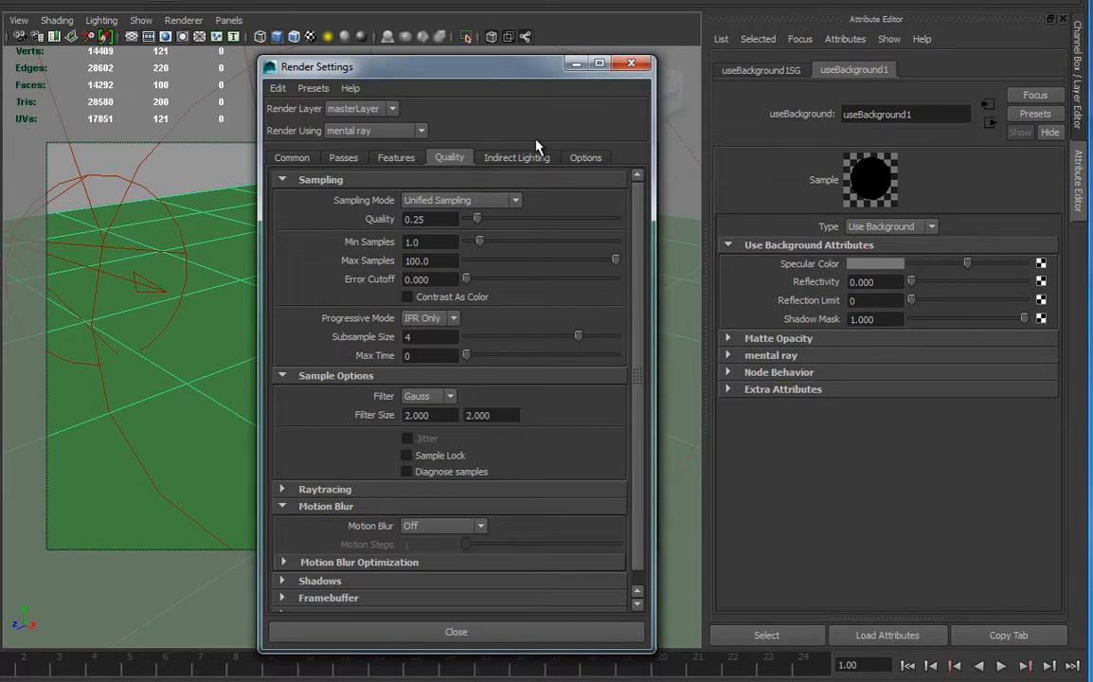
{"action": "left_click", "coordinate": [322, 88]}
{"action": "mouse_move", "coordinate": [348, 140]}
{"action": "mouse_move", "coordinate": [327, 120]}
{"action": "left_click", "coordinate": [484, 171]}
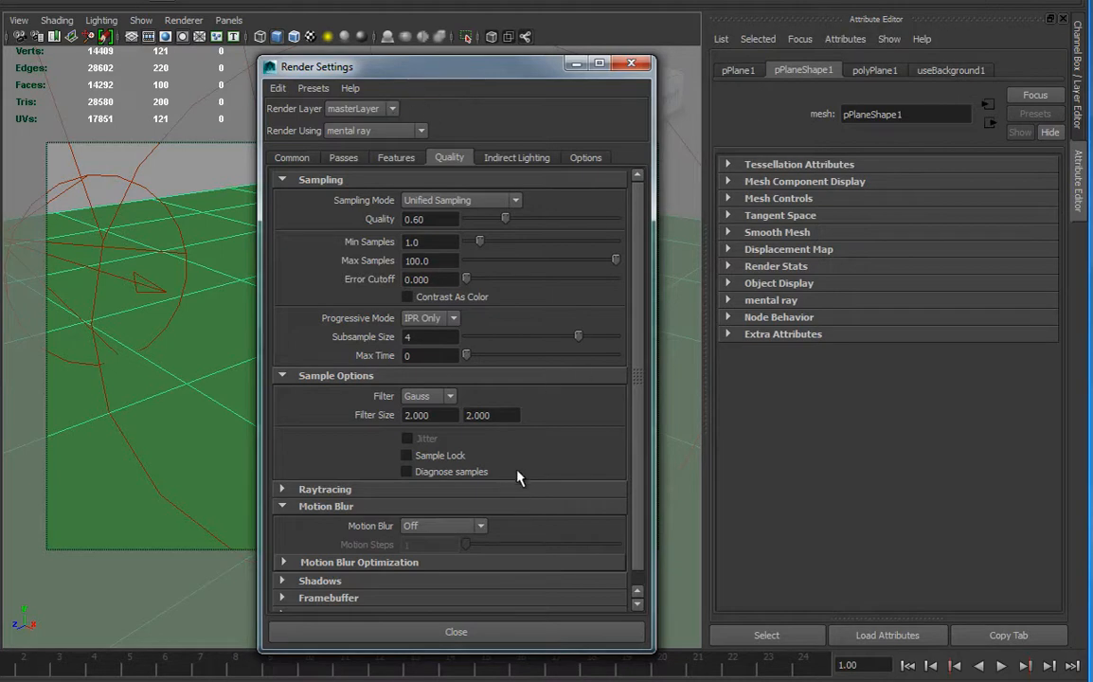
{"action": "left_click", "coordinate": [503, 633]}
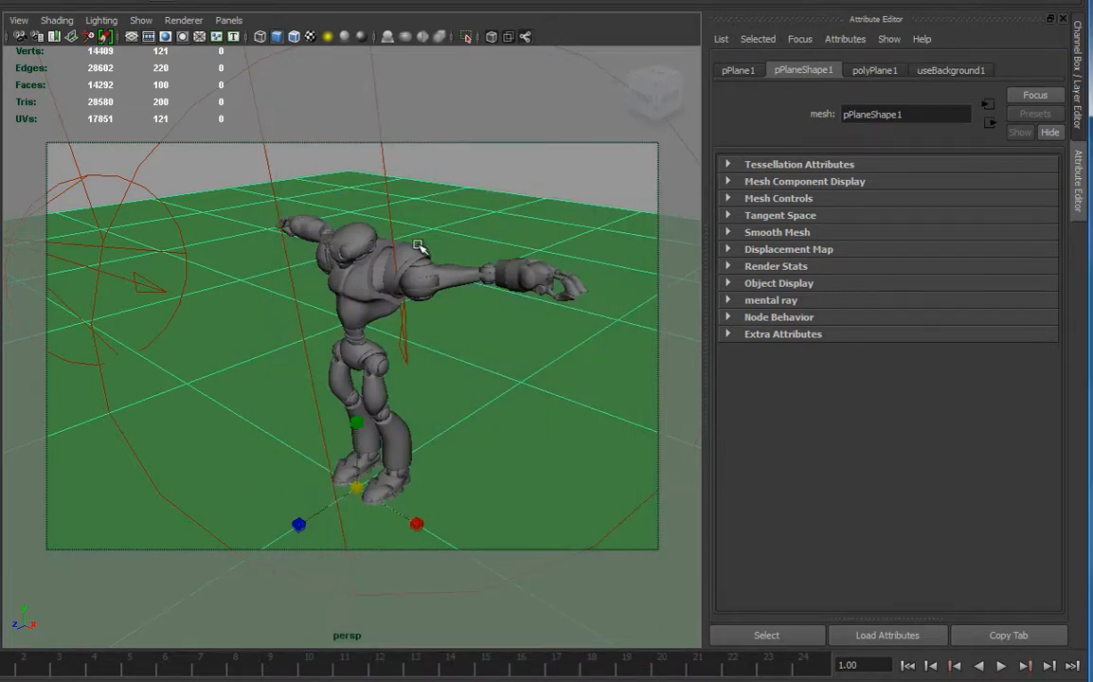
- Assign a new mia_material_x material to the robot's chest and show the material's attributes
{"action": "left_click", "coordinate": [378, 325]}
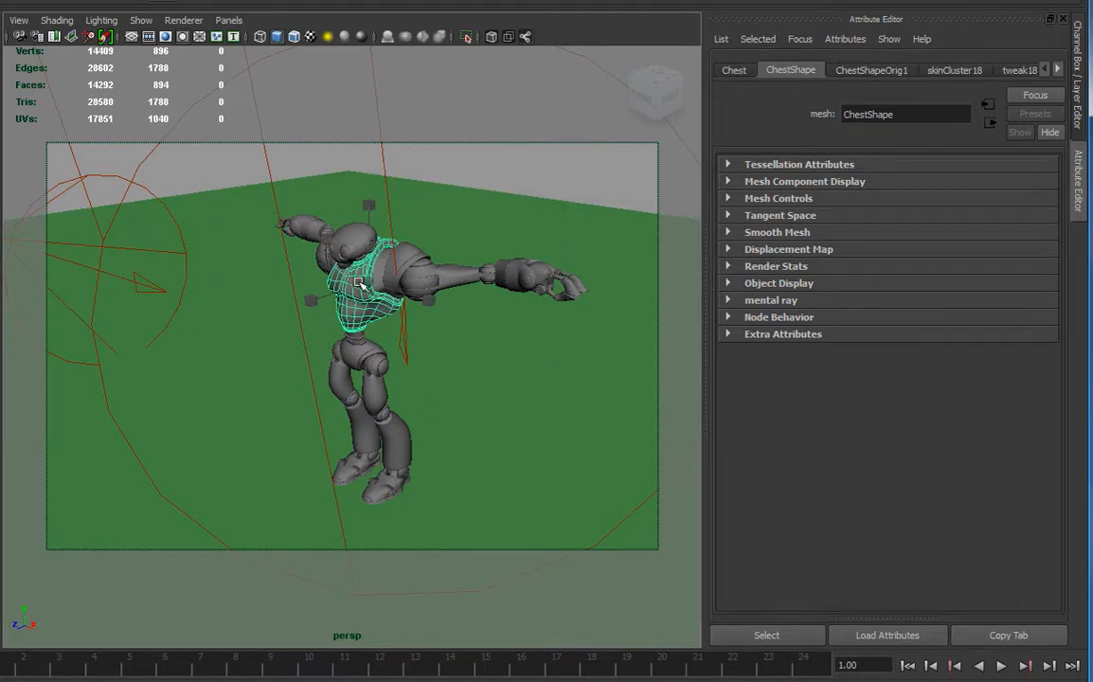
{"action": "right_click", "coordinate": [354, 282]}
{"action": "mouse_move", "coordinate": [409, 617]}
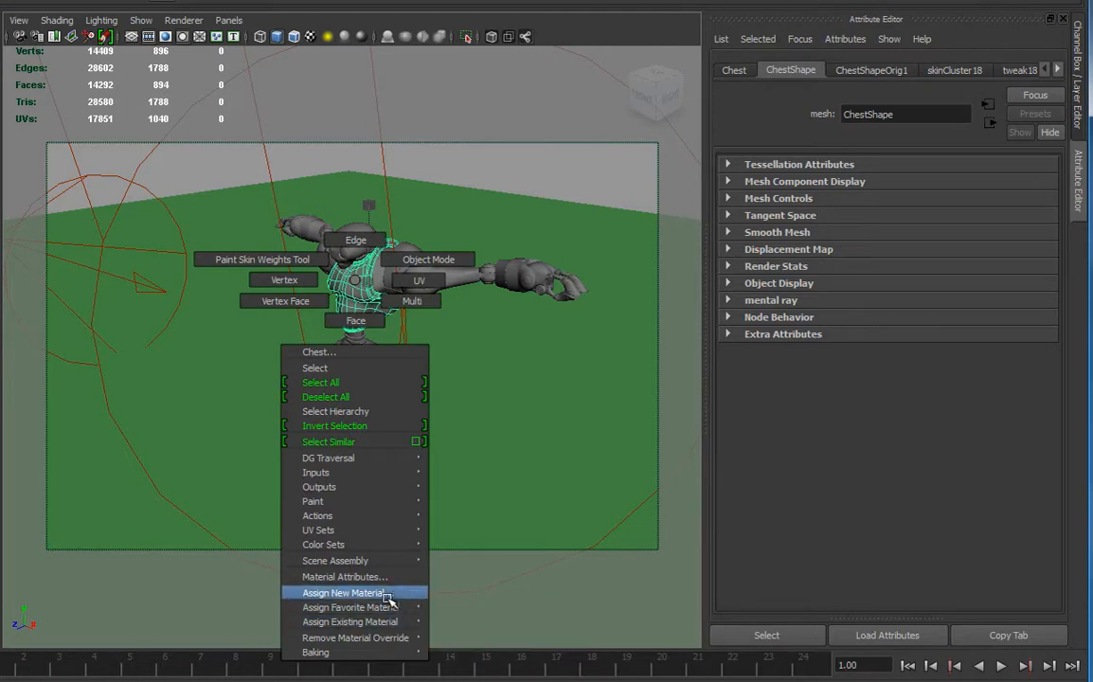
{"action": "left_click", "coordinate": [398, 592]}
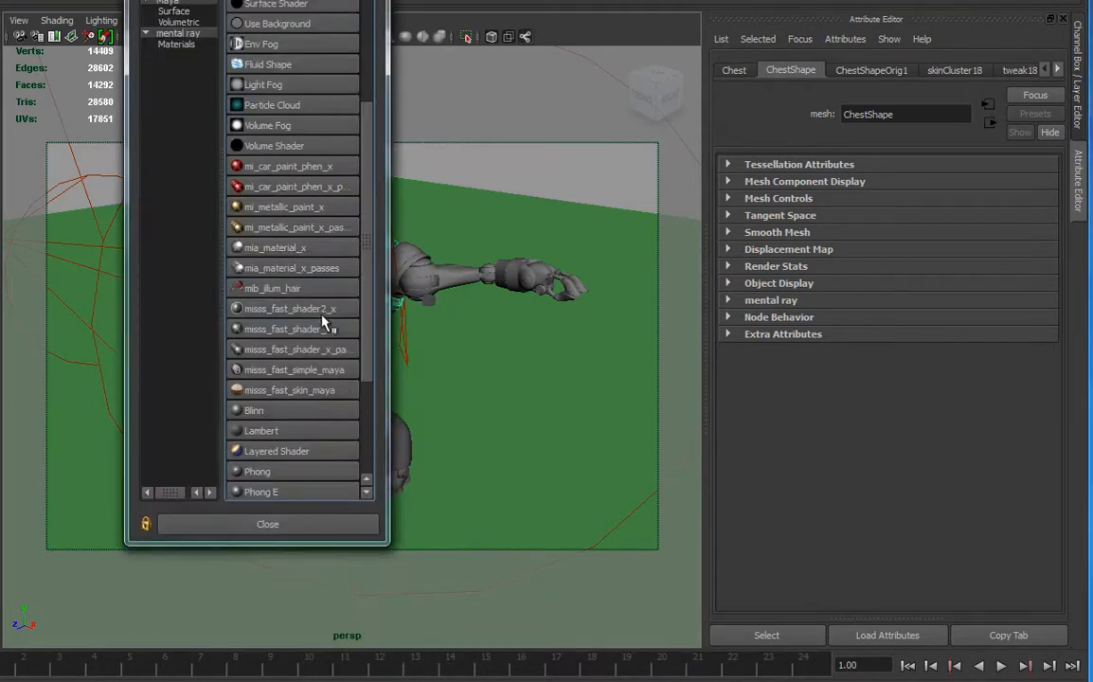
{"action": "left_click", "coordinate": [258, 247]}
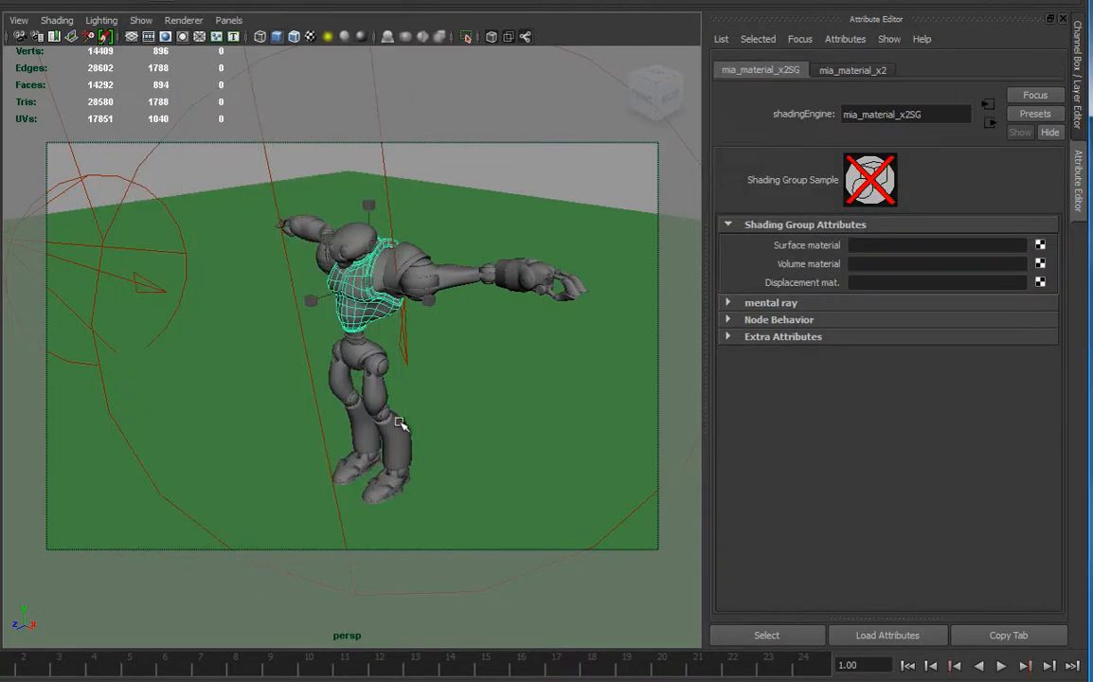
{"action": "left_click", "coordinate": [883, 73]}
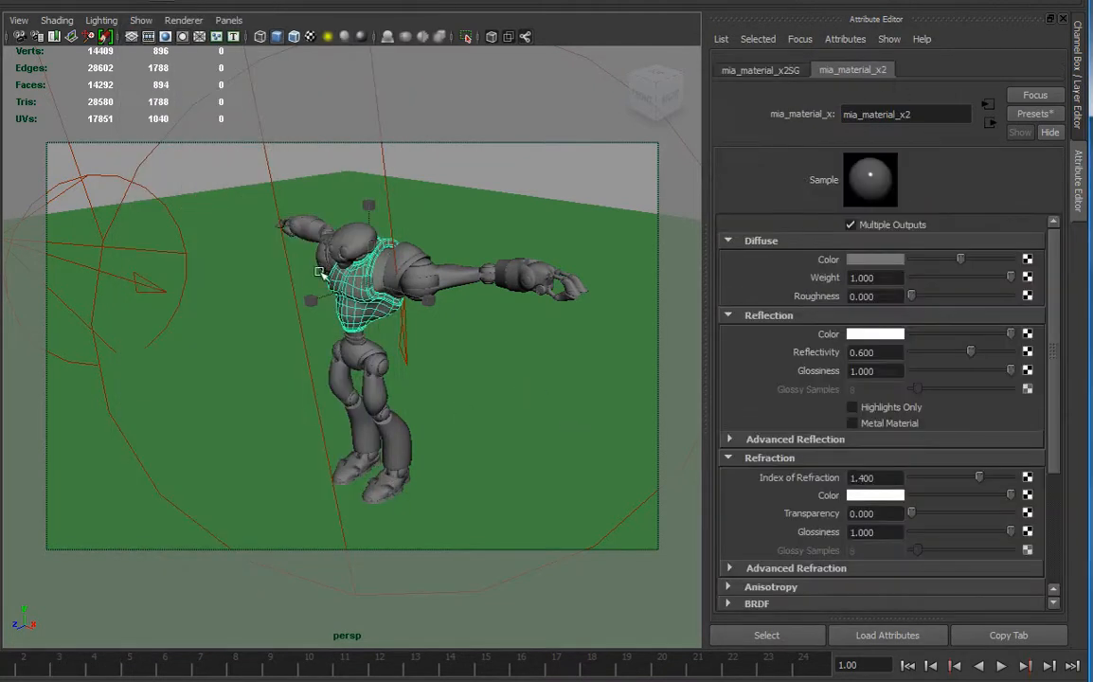
{"action": "left_click", "coordinate": [1037, 115]}
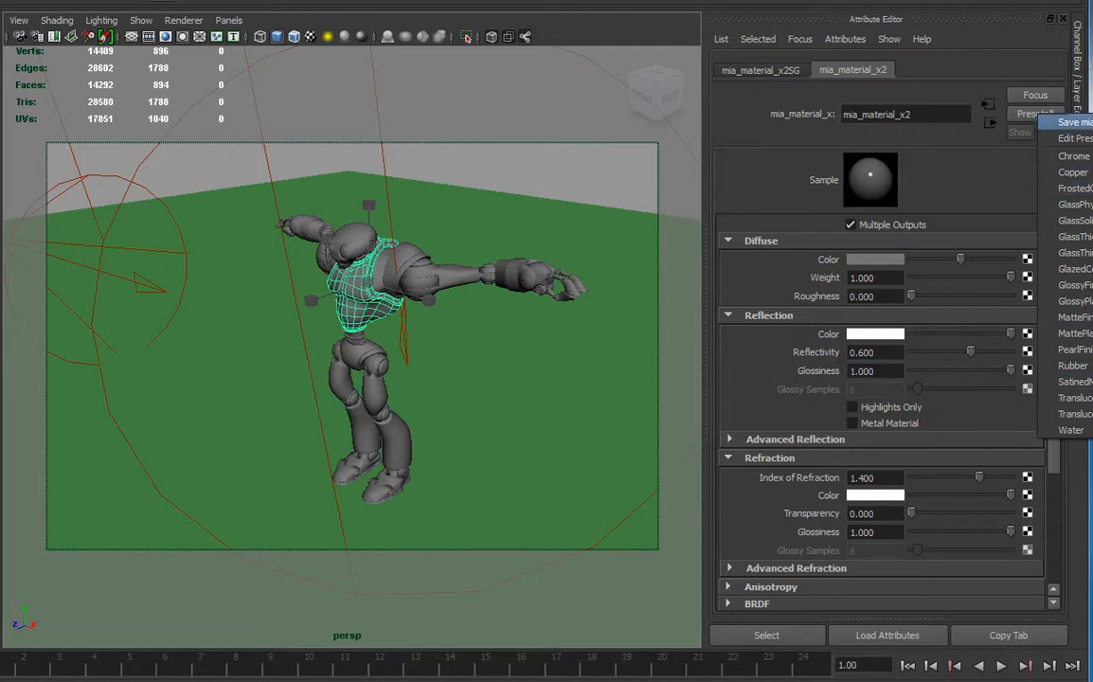
{"action": "left_click", "coordinate": [1070, 122]}
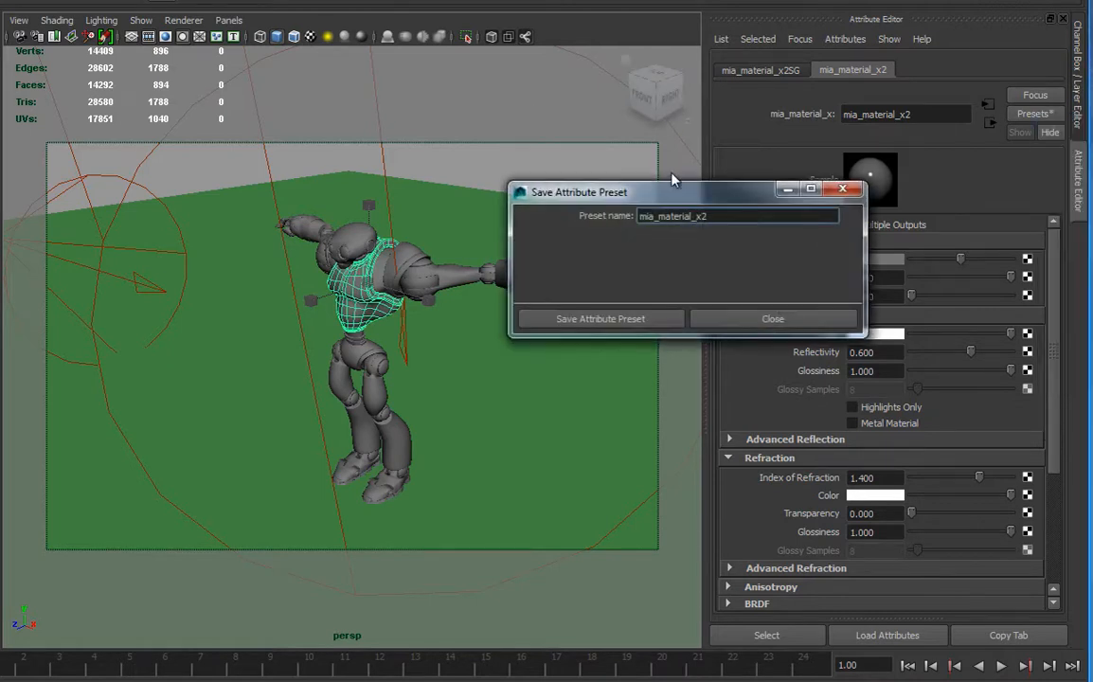
{"action": "left_click", "coordinate": [790, 323]}
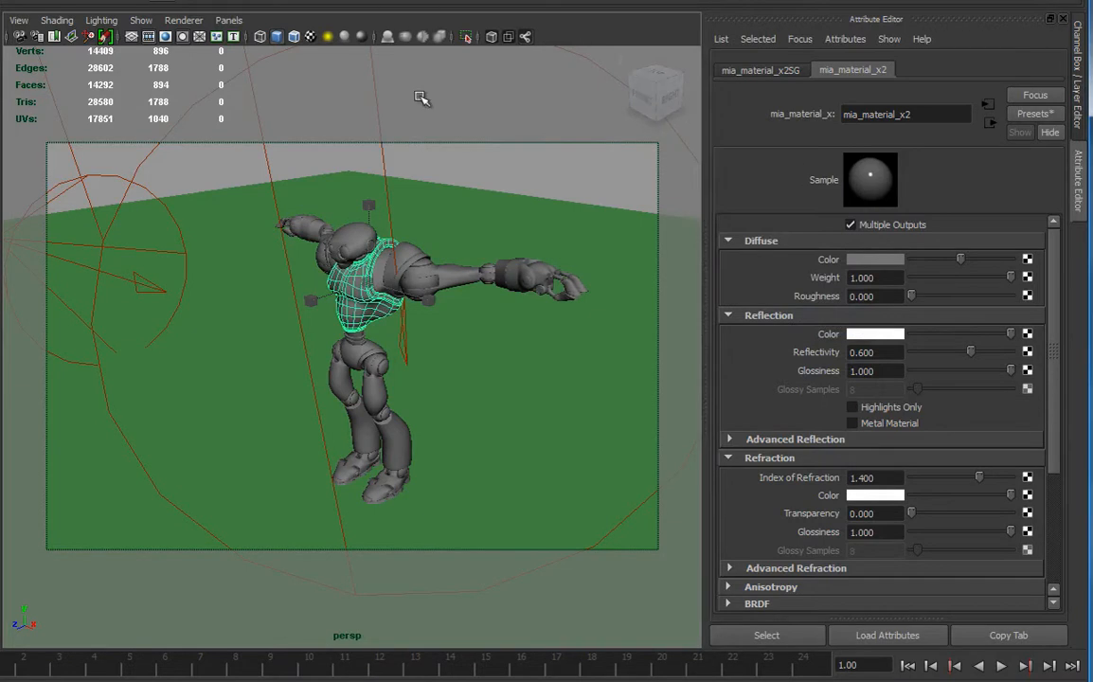
- Apply the Chrome preset to the chest's mia_material_x material
{"action": "left_click", "coordinate": [1035, 114]}
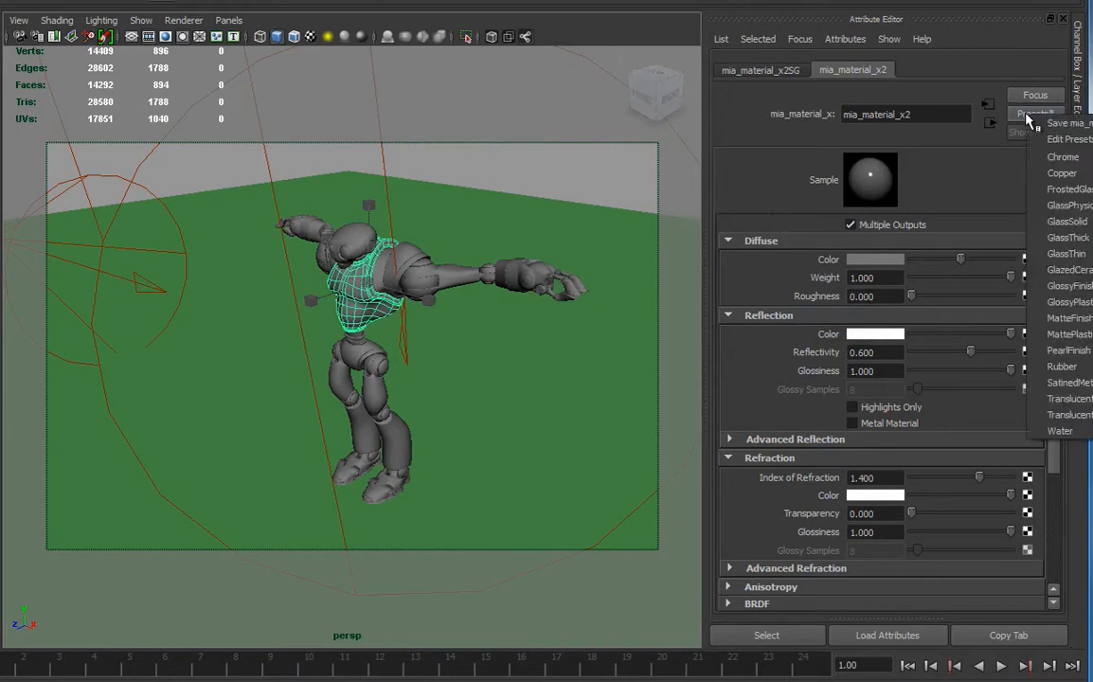
{"action": "left_click", "coordinate": [1063, 156]}
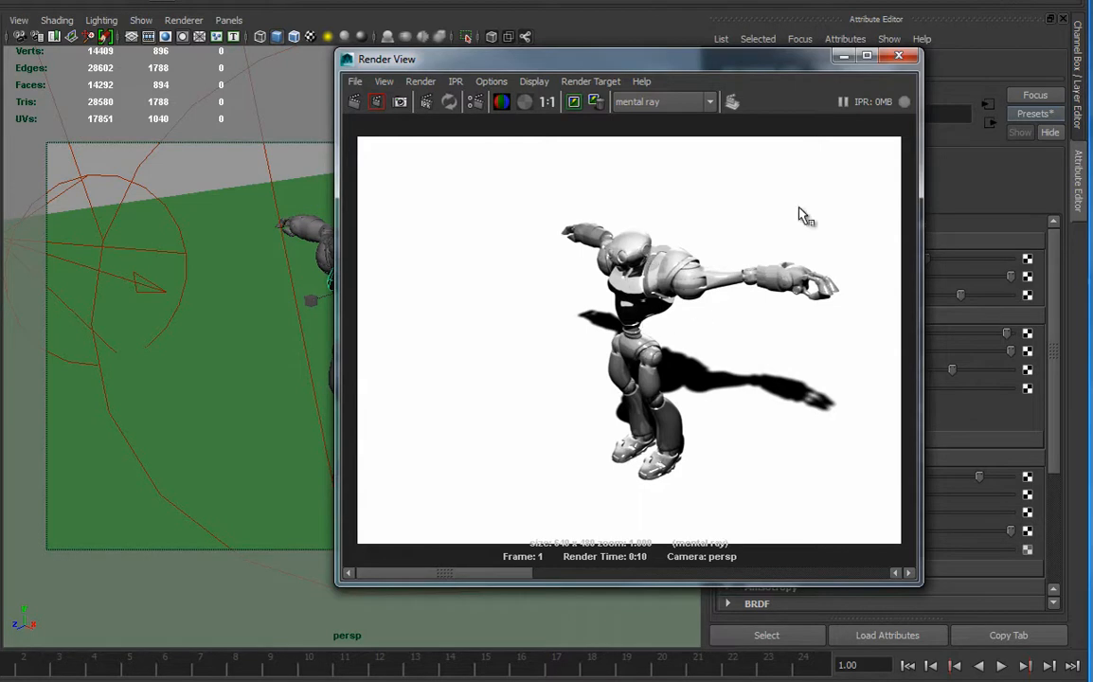
- Close the rendered image, assign a new mi_car_paint_phen_x material to the robot's head, and show the material's attributes
{"action": "left_click", "coordinate": [898, 56]}
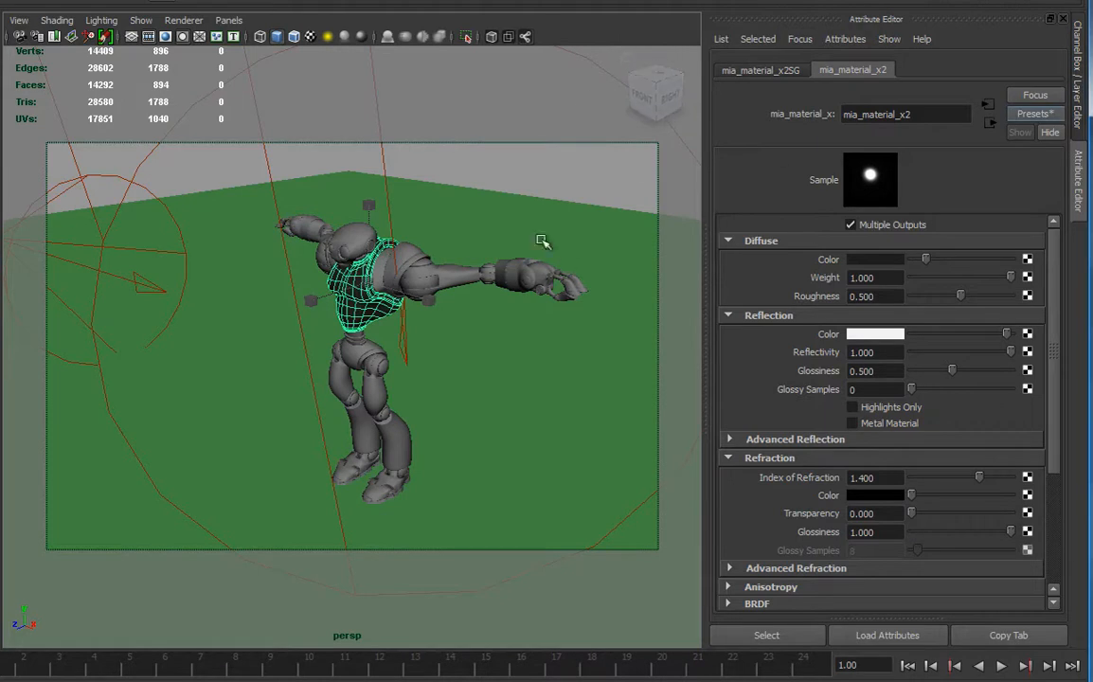
{"action": "left_click", "coordinate": [367, 239]}
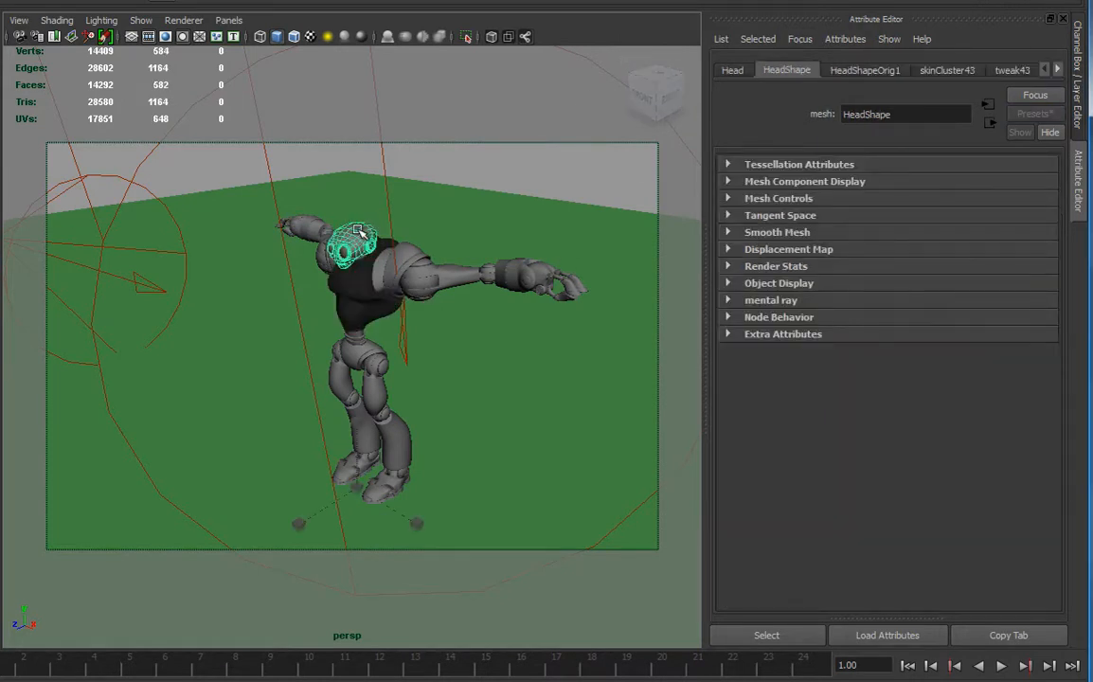
{"action": "right_click", "coordinate": [356, 232]}
{"action": "left_click", "coordinate": [395, 546]}
{"action": "right_click", "coordinate": [360, 232]}
{"action": "left_click", "coordinate": [398, 545]}
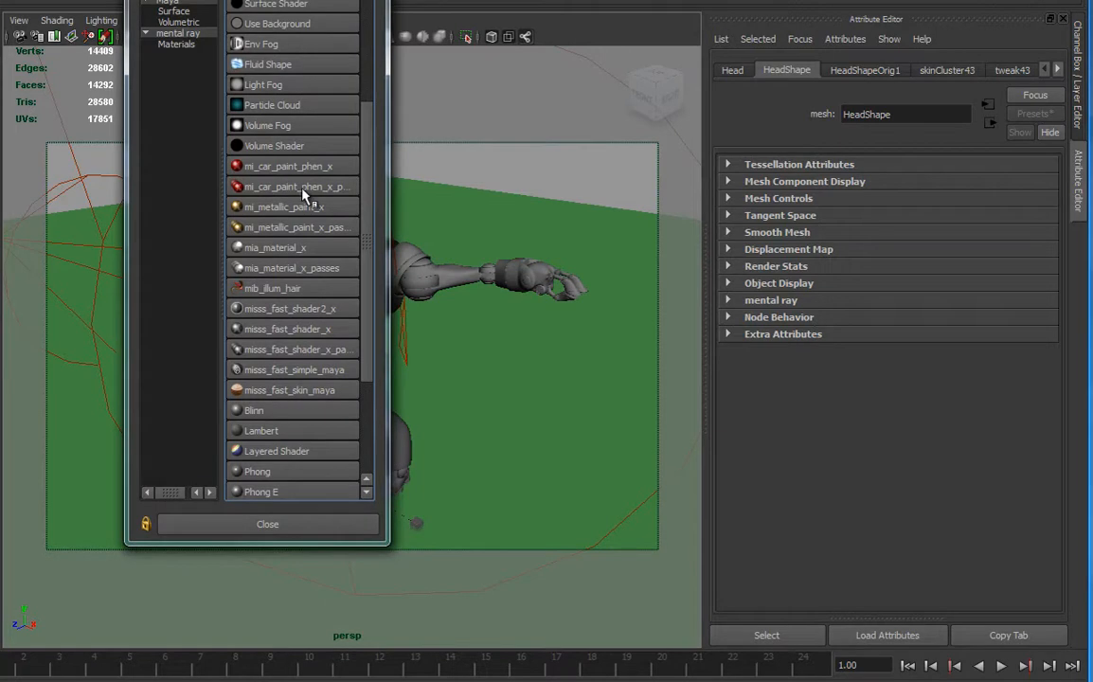
{"action": "left_click", "coordinate": [270, 166]}
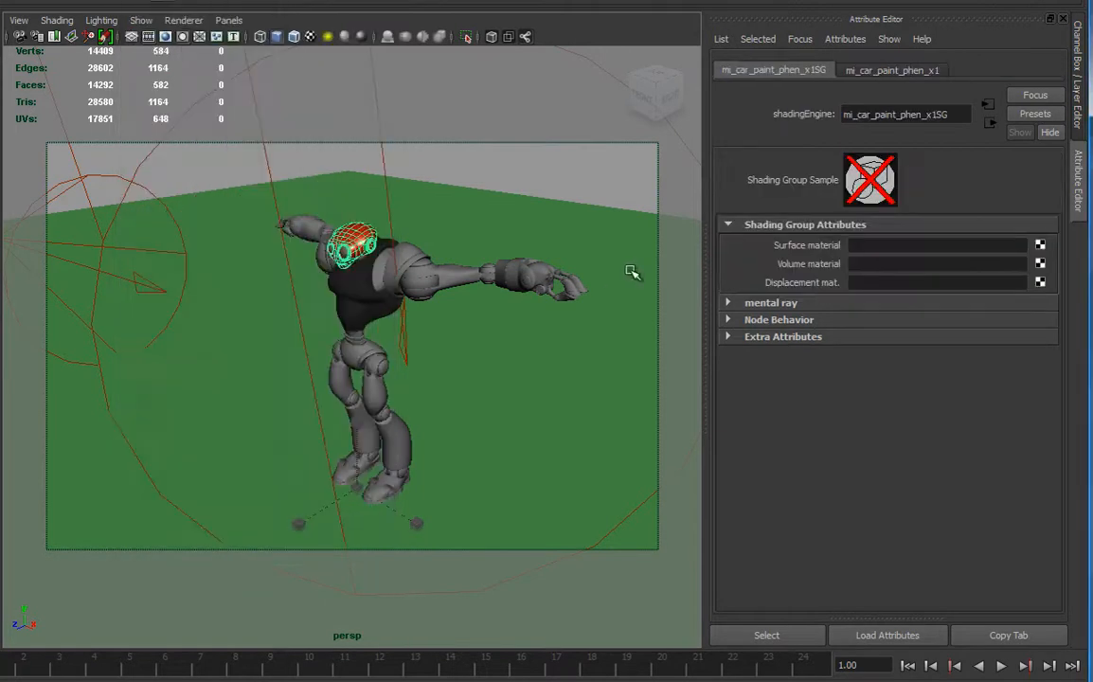
{"action": "left_click", "coordinate": [893, 70]}
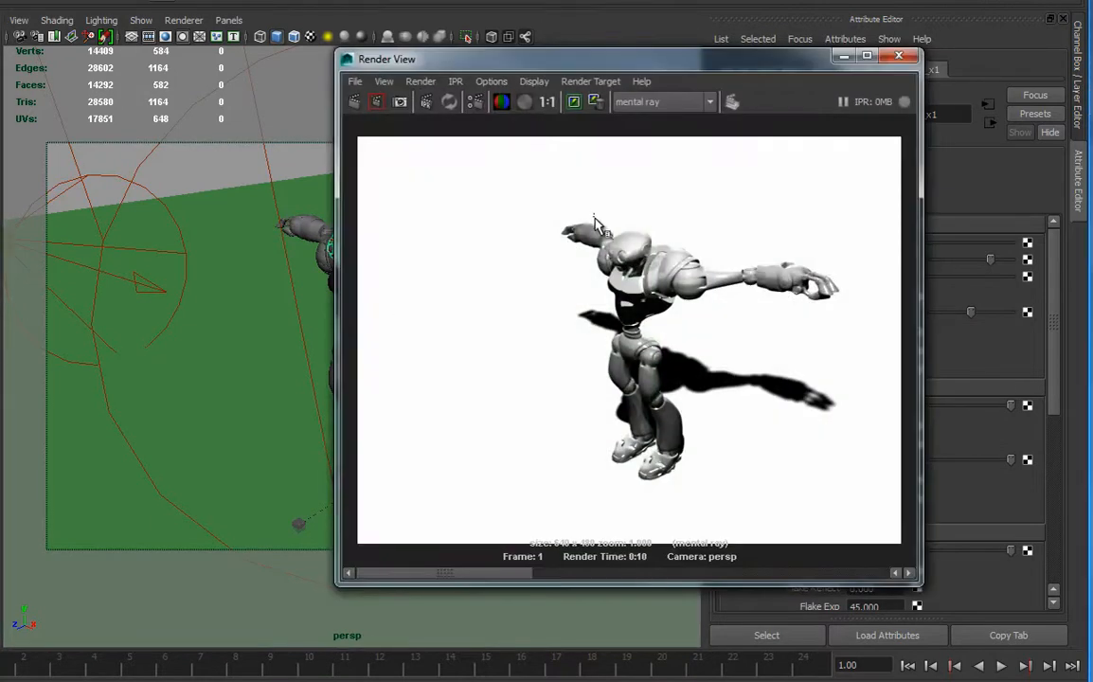
- Render only the region around the robot's head and upper chest, and check which presets the car paint material offers
{"action": "left_click_drag", "start_coordinate": [593, 214], "coordinate": [672, 290]}
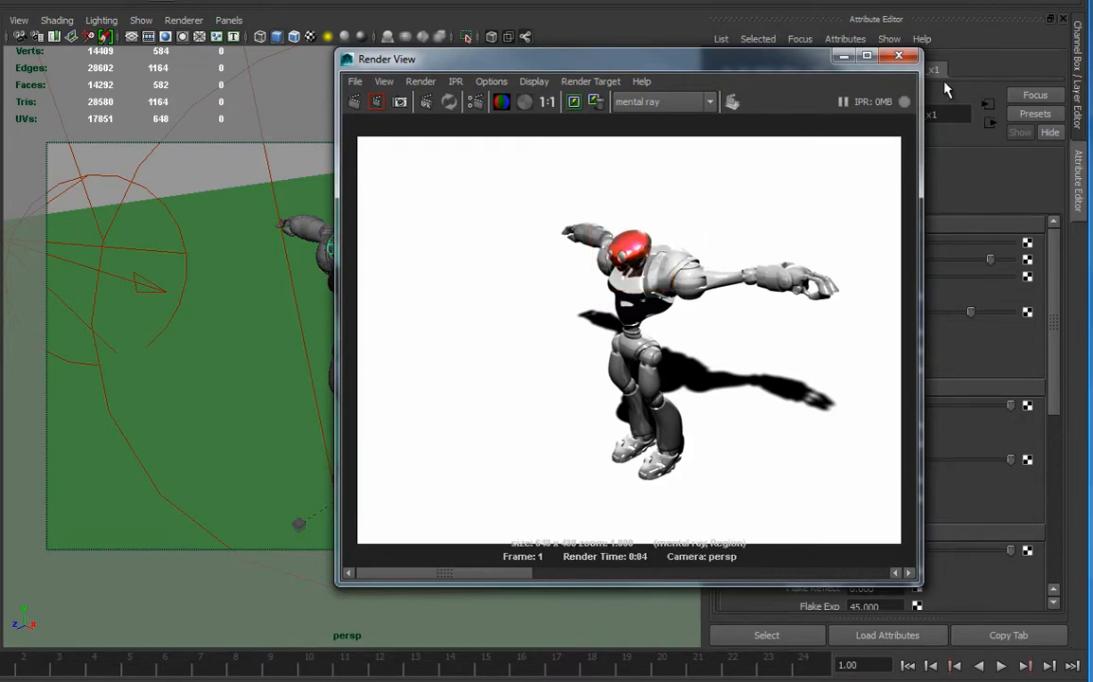
{"action": "left_click", "coordinate": [900, 55]}
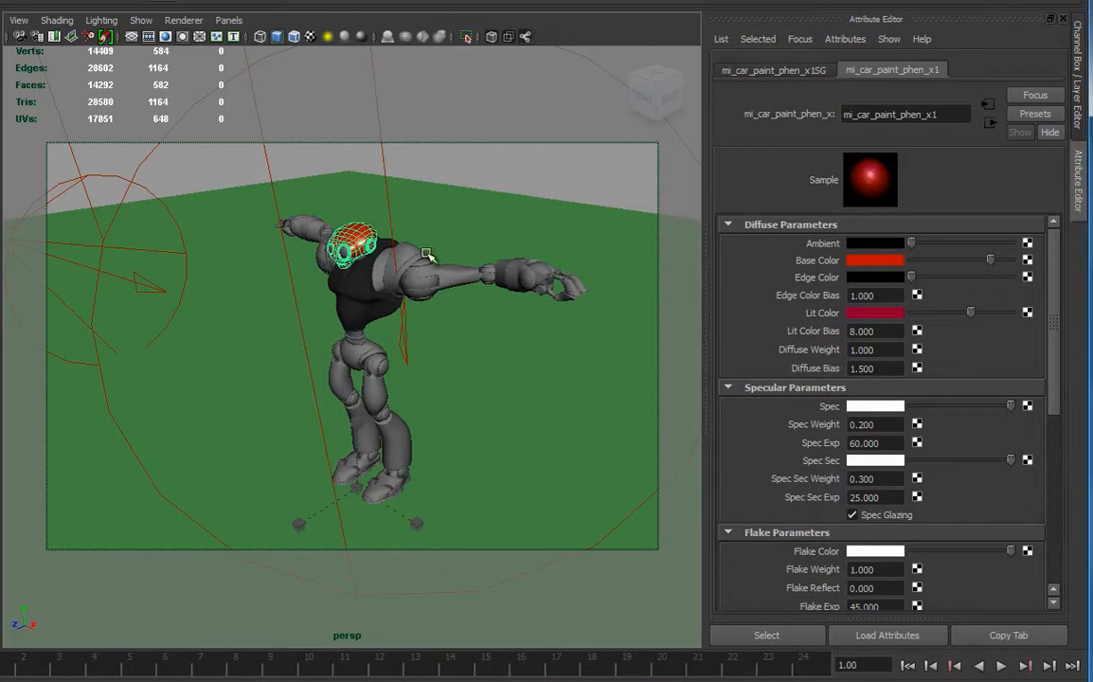
{"action": "left_click", "coordinate": [1038, 116]}
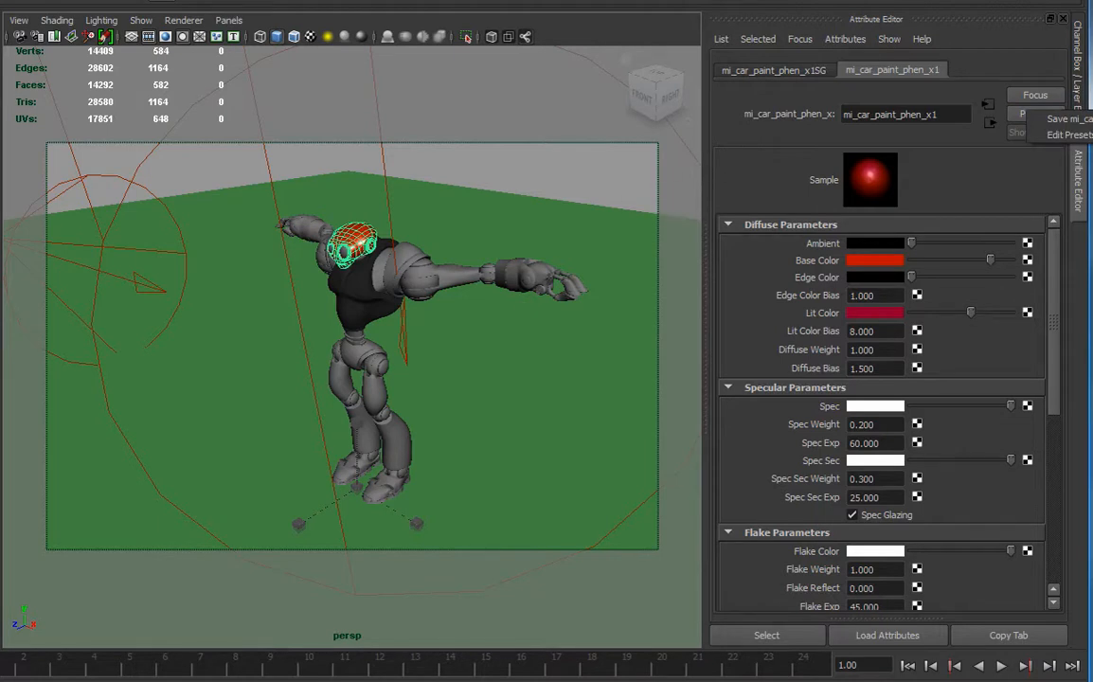
- Start a batch render of the scene and show the output settings in the persp camera's attributes
{"action": "left_click", "coordinate": [357, 0]}
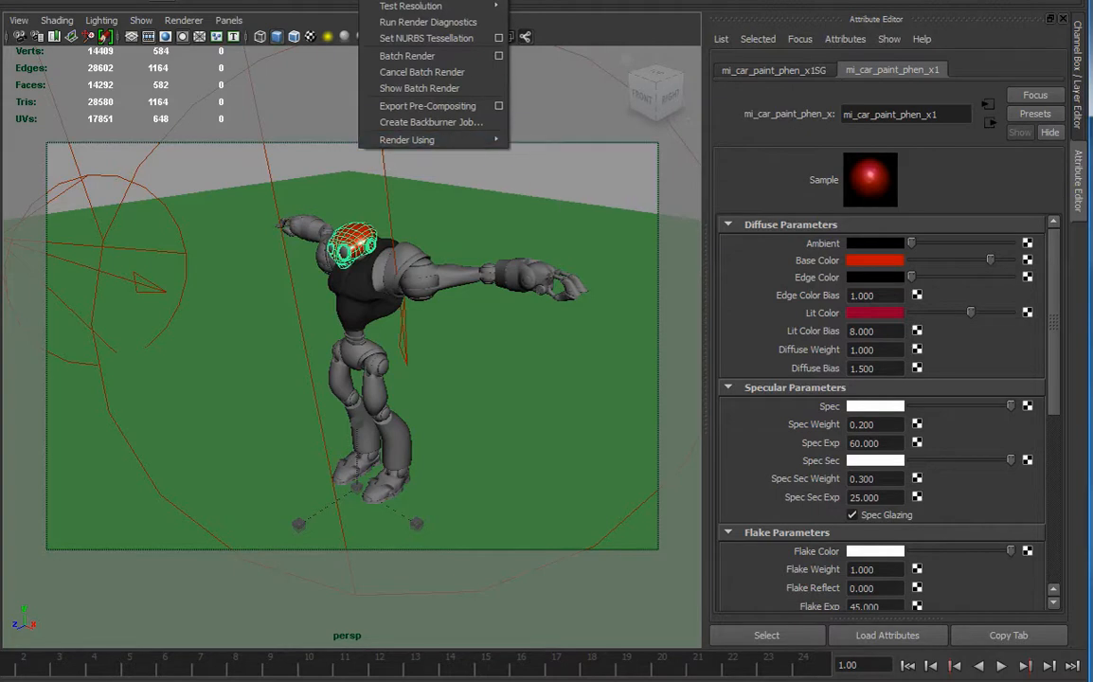
{"action": "left_click", "coordinate": [402, 58]}
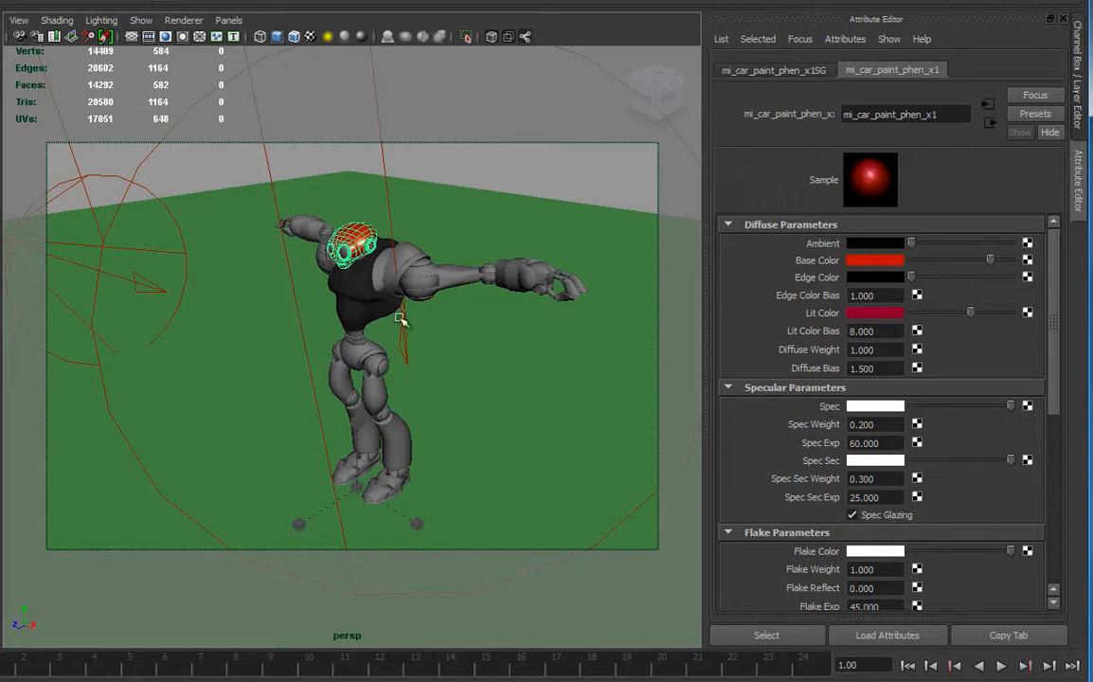
{"action": "left_click", "coordinate": [19, 20]}
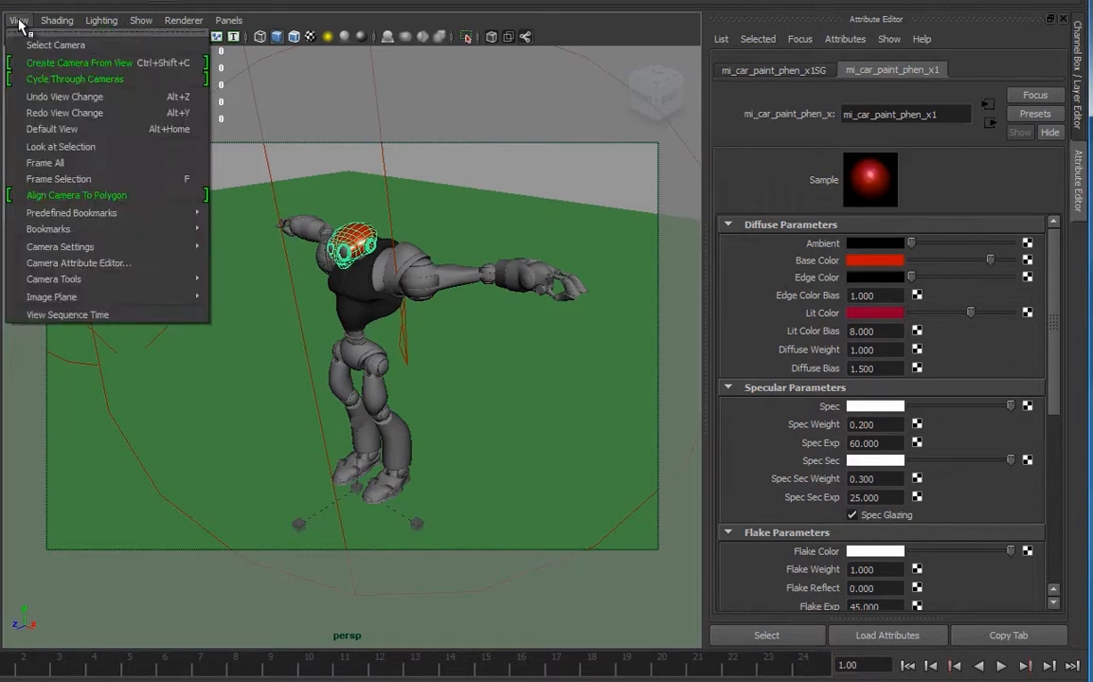
{"action": "left_click", "coordinate": [78, 263]}
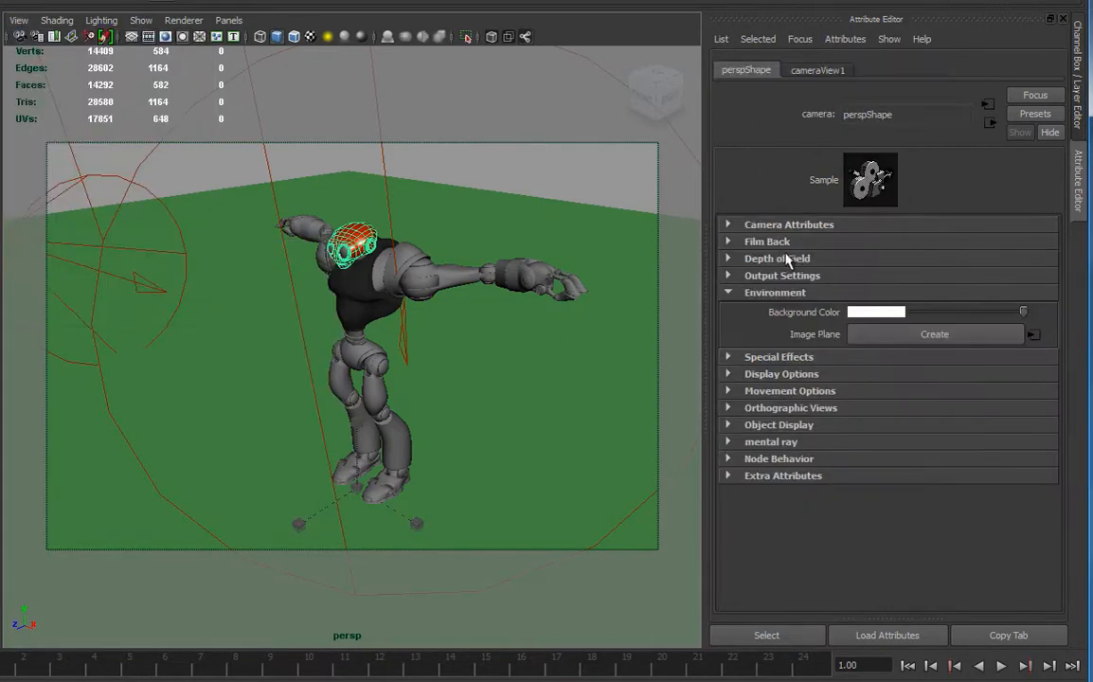
{"action": "left_click", "coordinate": [763, 293]}
{"action": "left_click", "coordinate": [769, 275]}
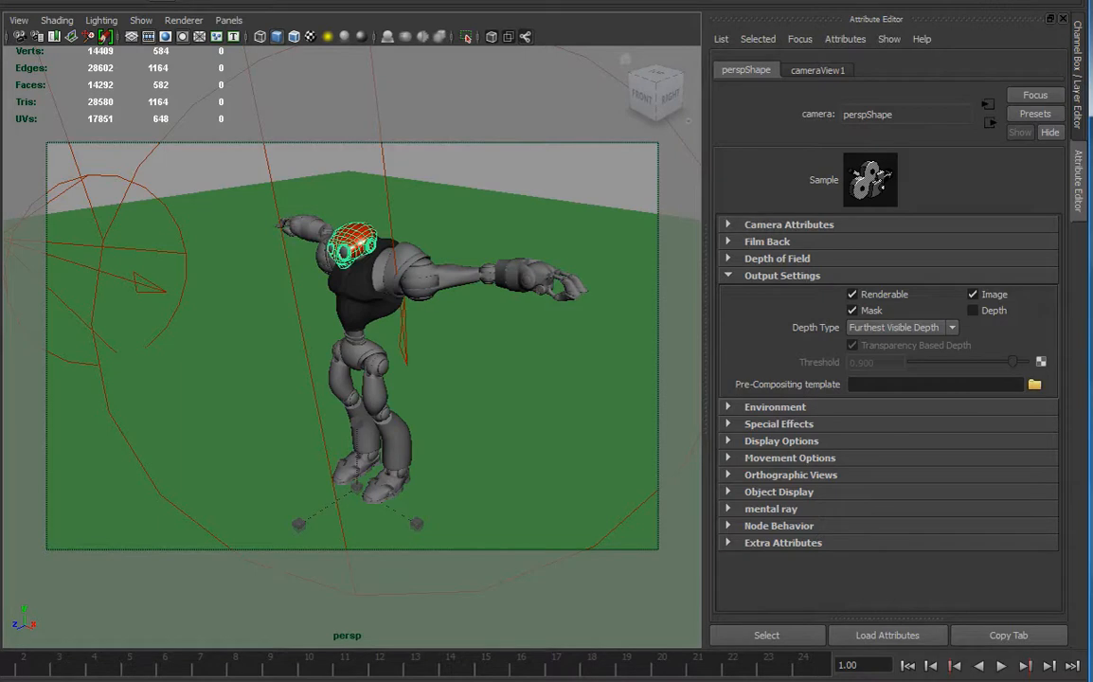
- Start the batch render again from the persp camera and check its progress message
{"action": "left_click", "coordinate": [377, 1]}
{"action": "left_click", "coordinate": [410, 57]}
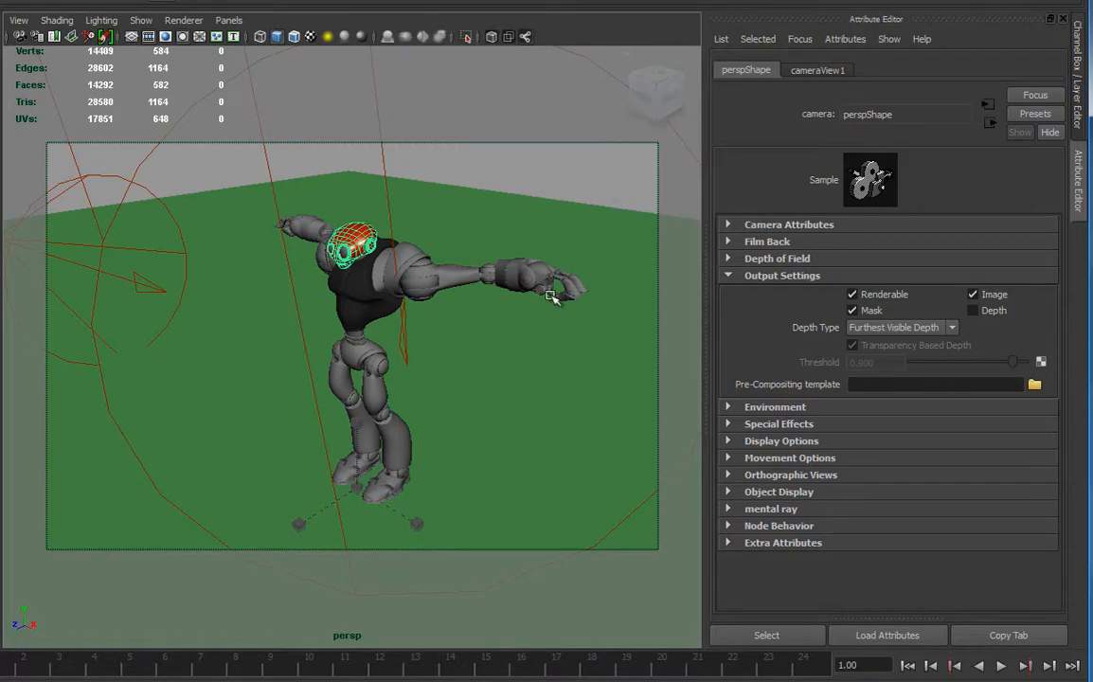
{"action": "left_click_drag", "start_coordinate": [840, 681], "coordinate": [839, 681]}
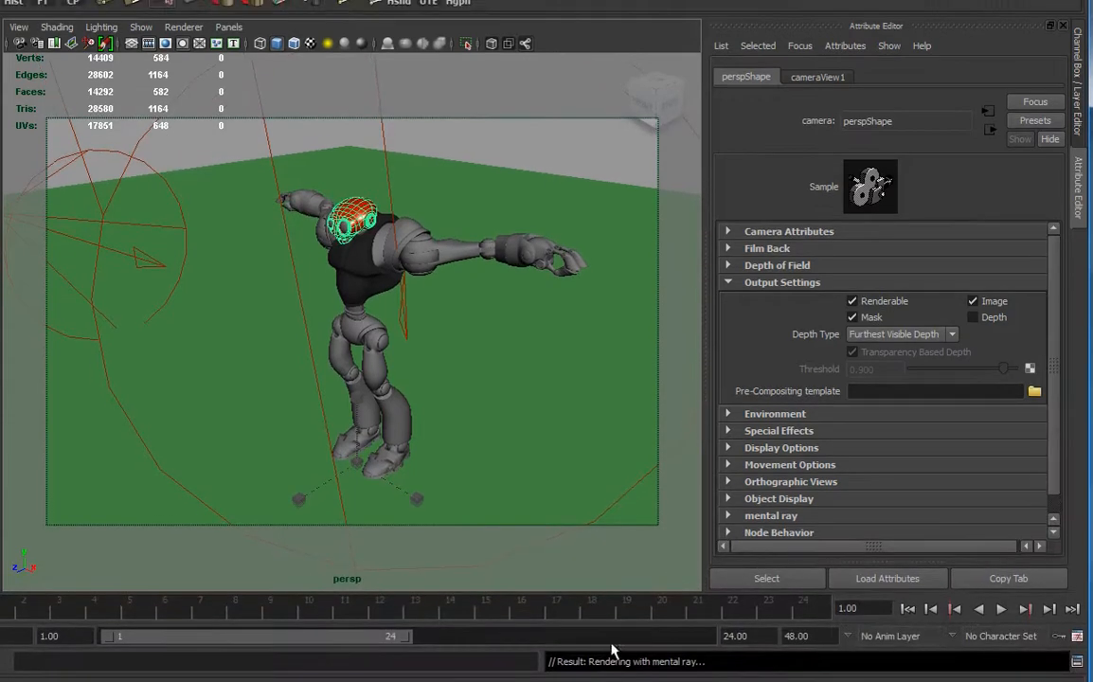